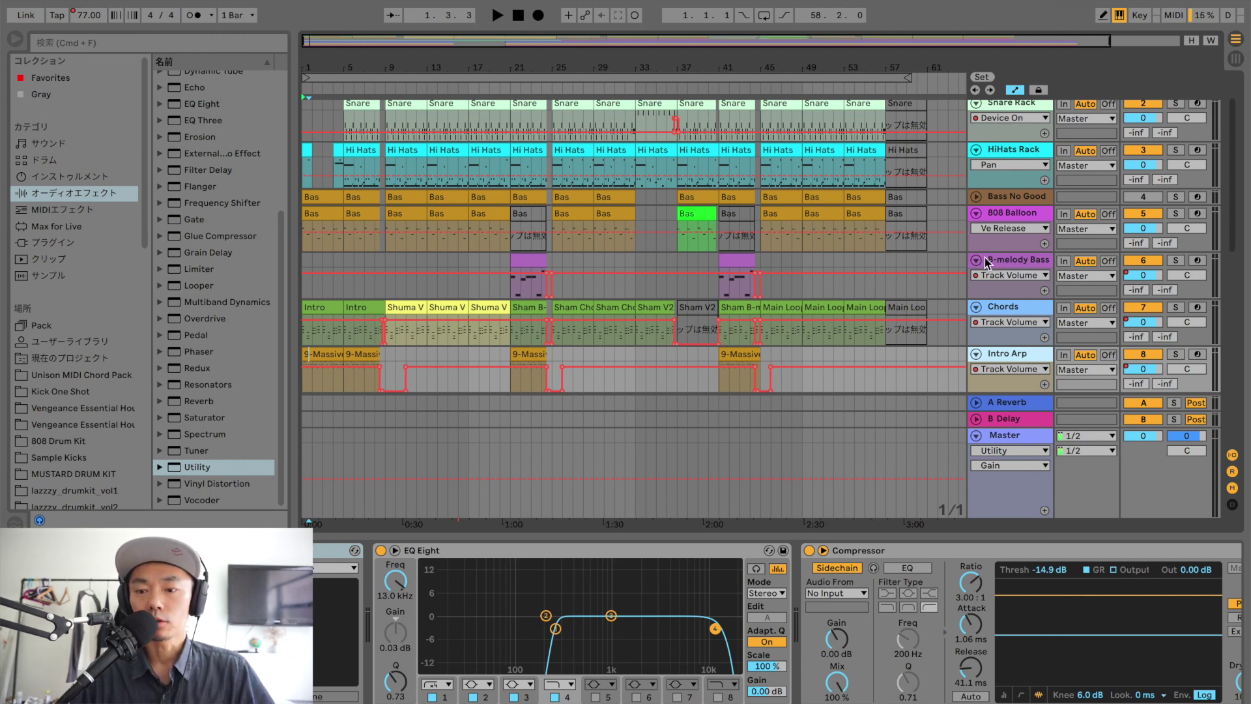
# Step: Solo the Intro Arp track and play the arrangement from the start
pyautogui.scroll(2, 1011, 269)
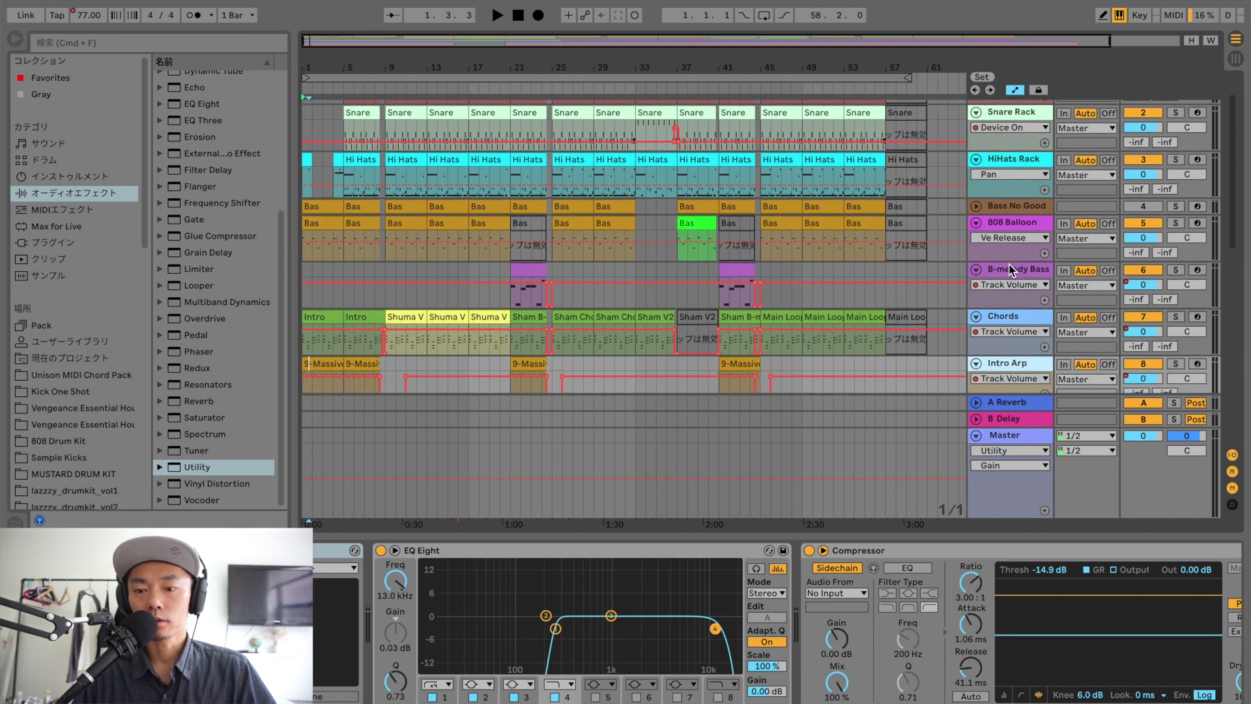
pyautogui.scroll(1, 1011, 269)
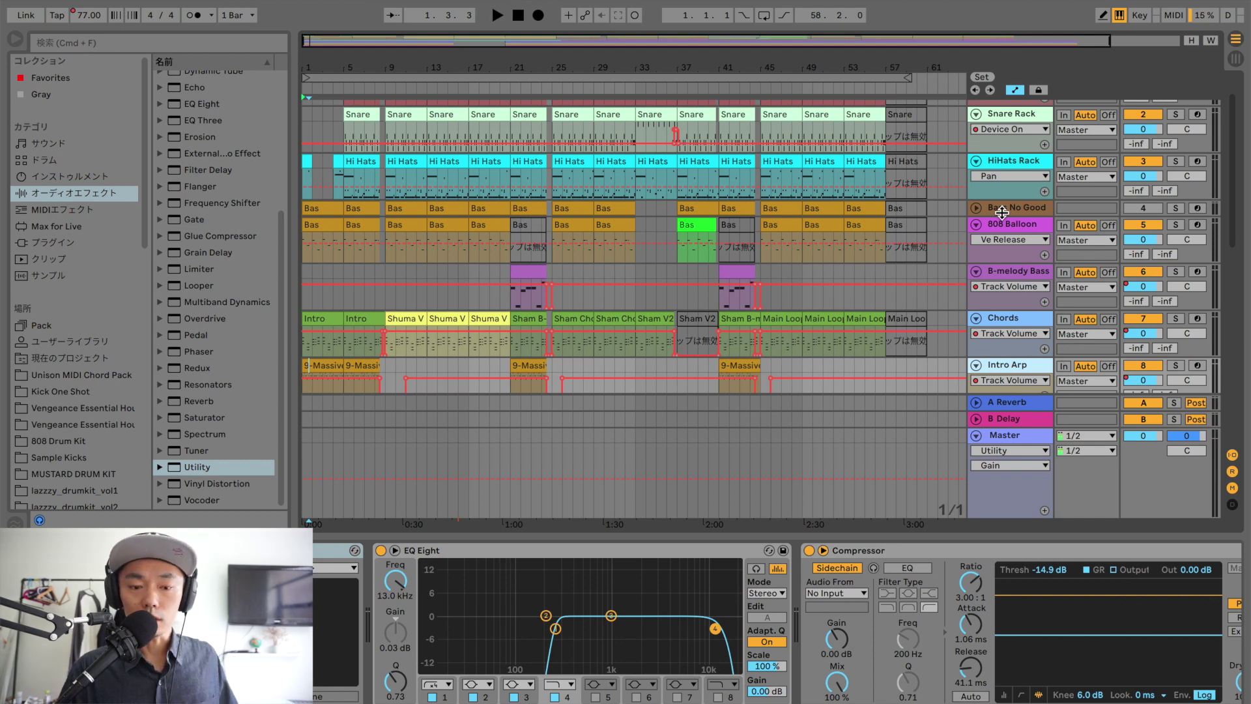
pyautogui.scroll(-3, 1181, 303)
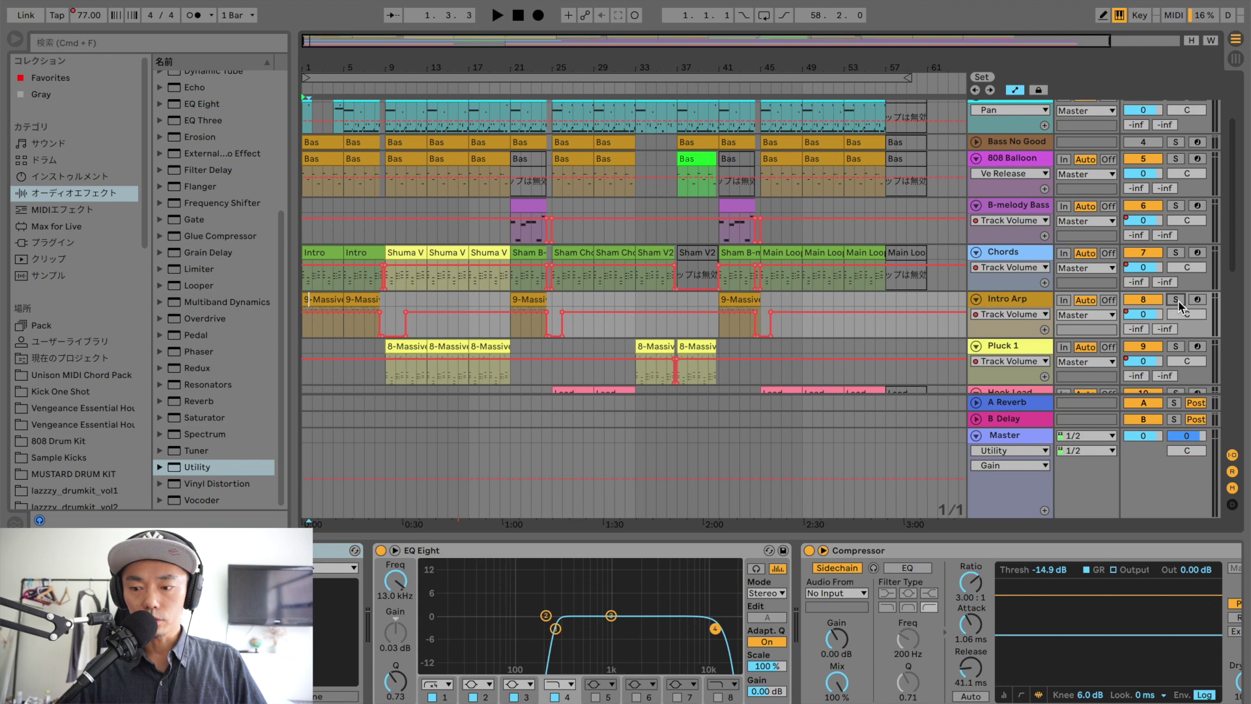
pyautogui.click(1176, 299)
pyautogui.scroll(-10, 1181, 303)
pyautogui.press('space')
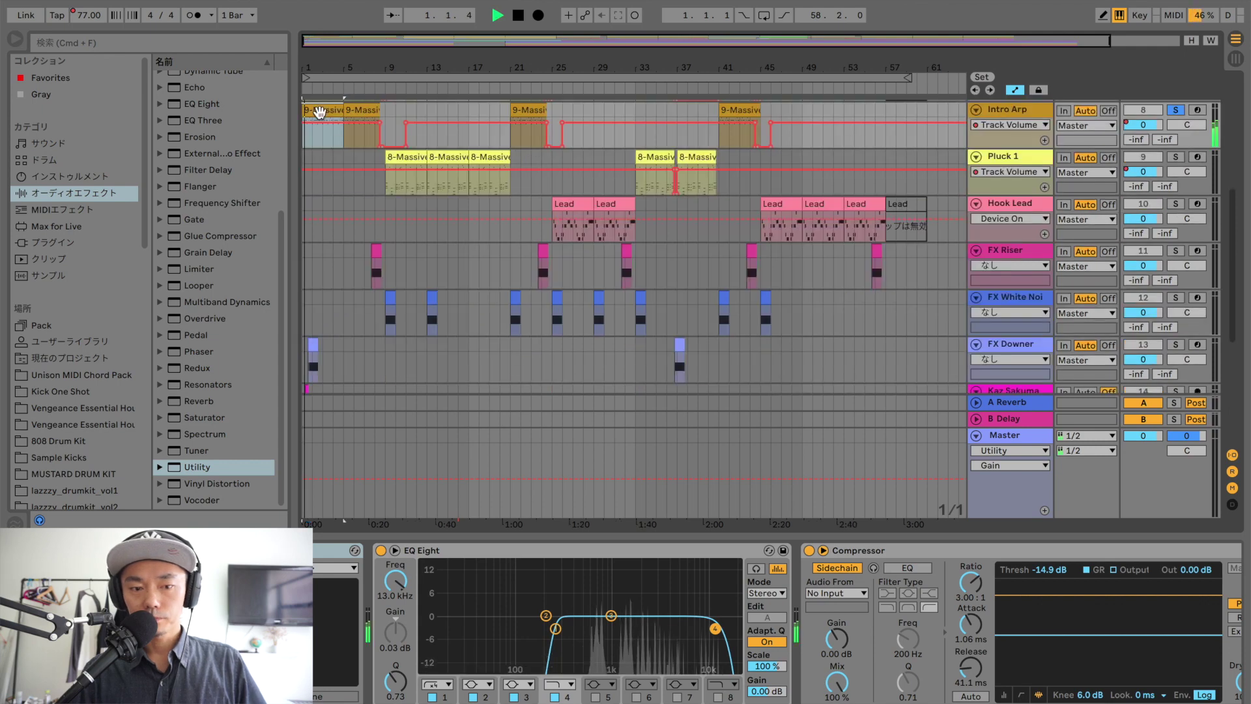
# Step: Open the first 9-Massive clip on Intro Arp in an enlarged note editor and stop playback after listening
pyautogui.doubleClick(319, 112)
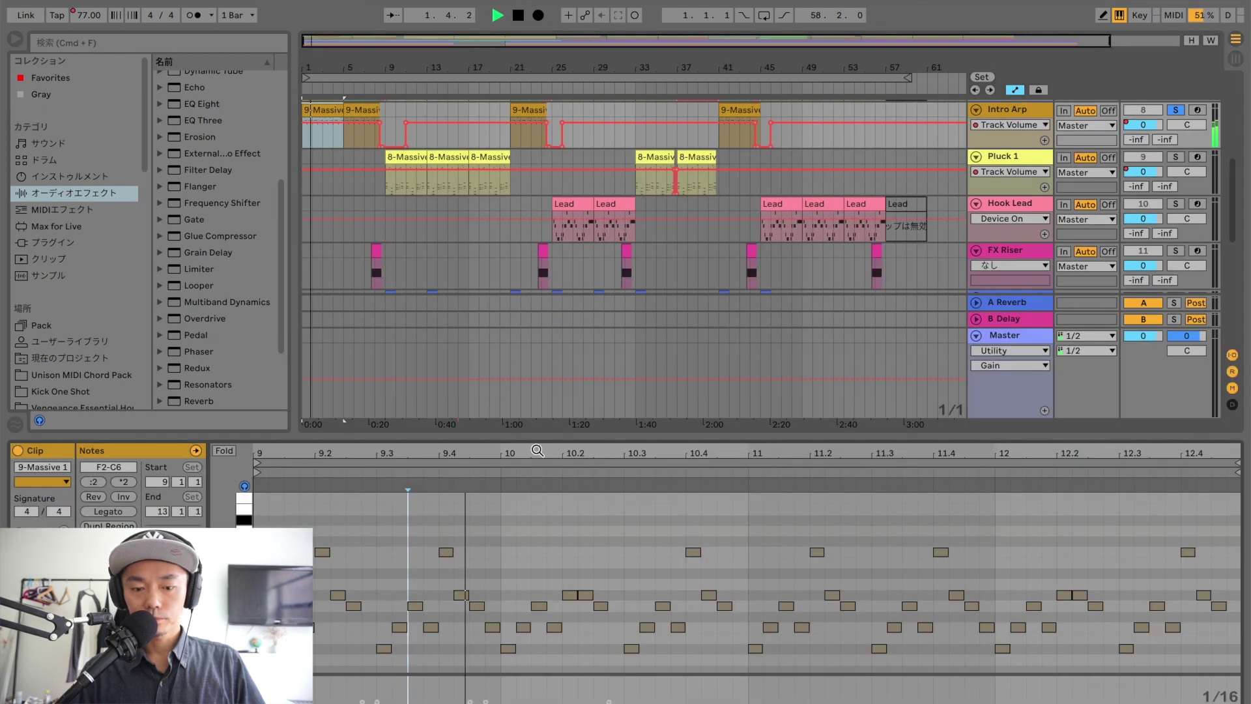
pyautogui.moveTo(538, 434); pyautogui.dragTo(533, 256)
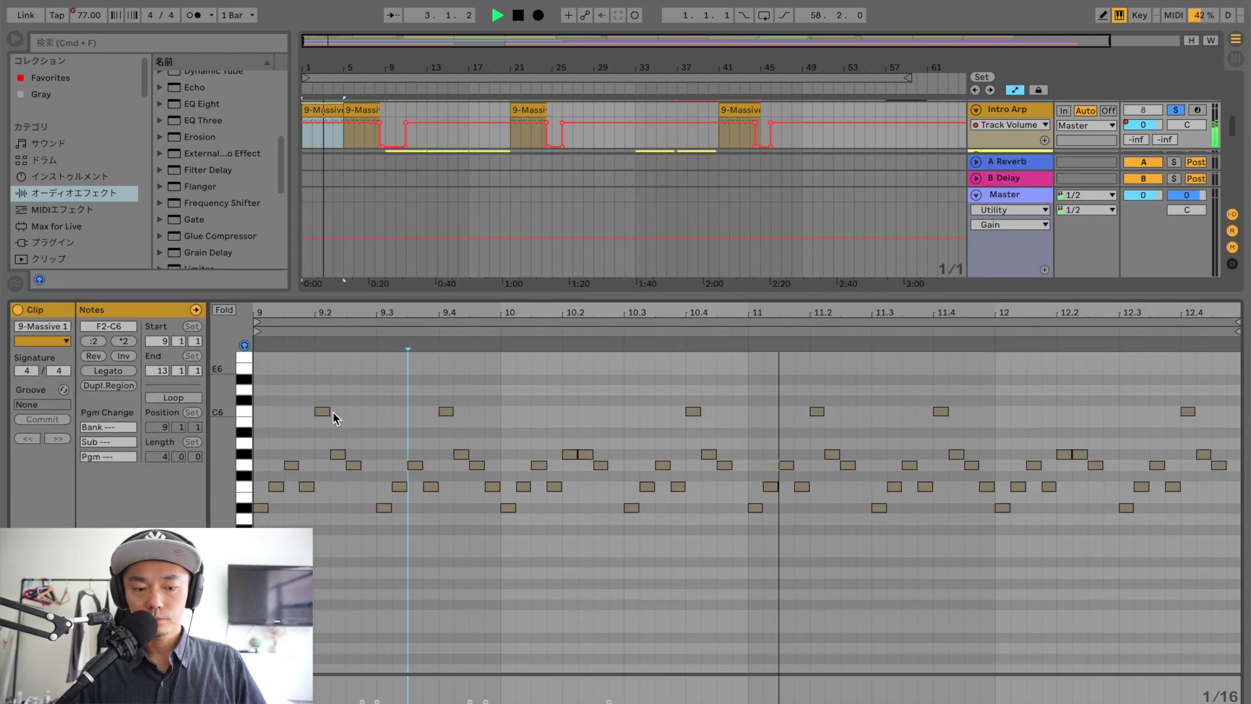
pyautogui.moveTo(223, 457); pyautogui.dragTo(251, 458)
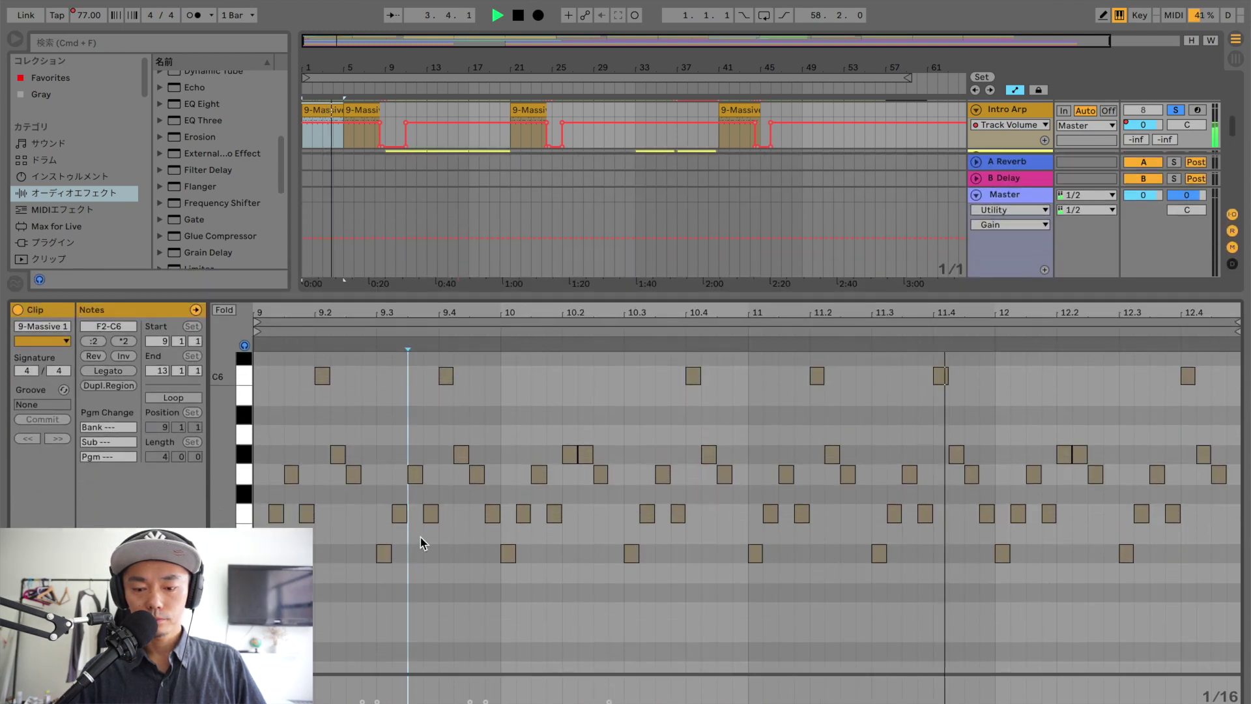
pyautogui.scroll(3, 421, 540)
pyautogui.hscroll(1, 420, 537)
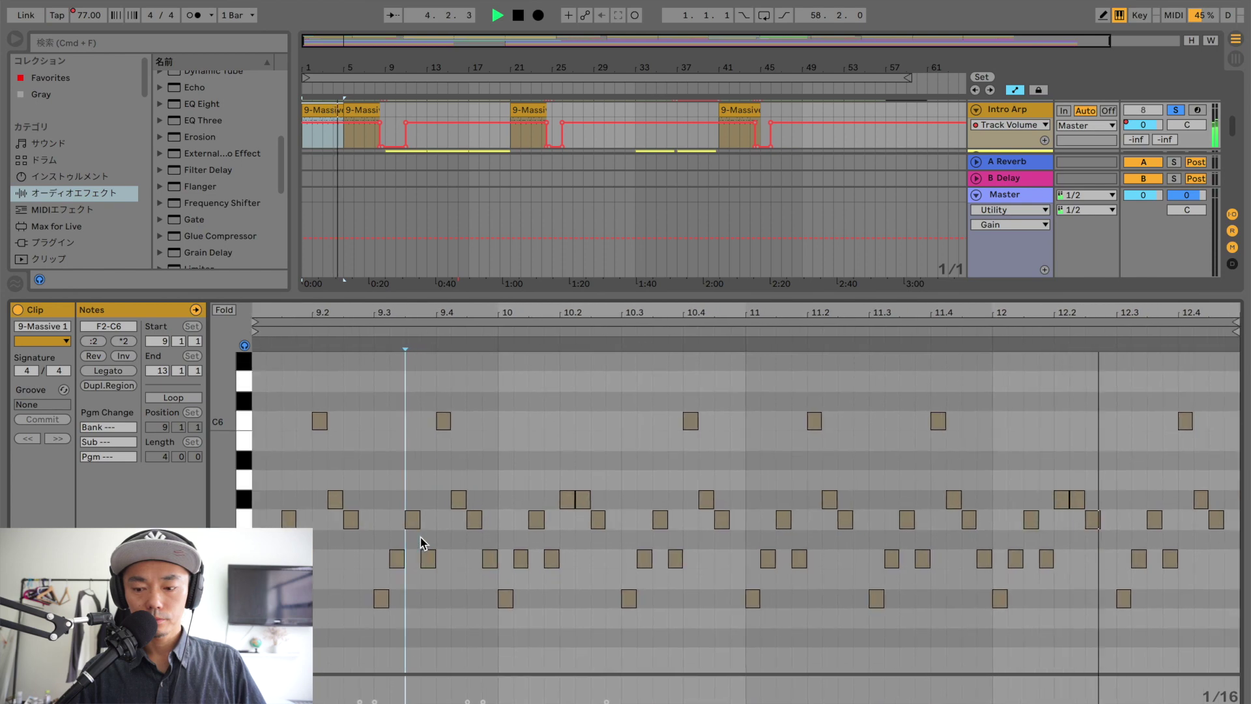
pyautogui.press('space')
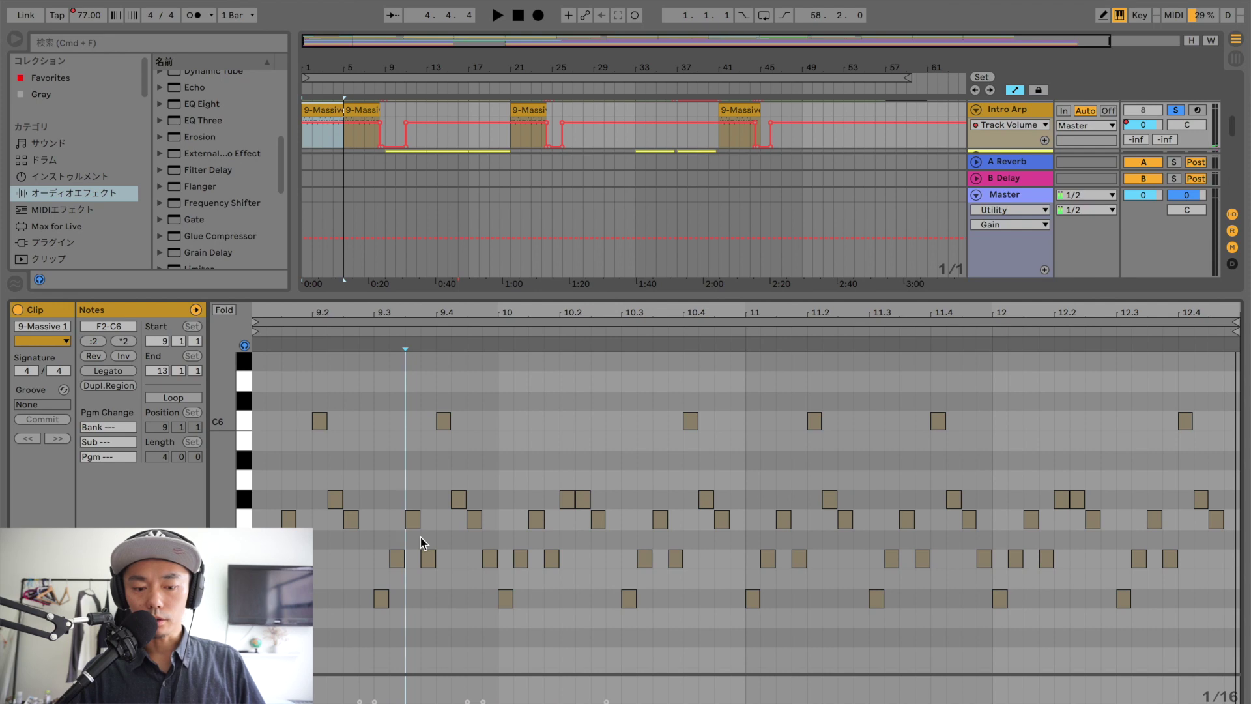
# Step: Add a column of sixteenth notes just before beat 9.3 on D#5, F5, F#5, G#5, A#5, B5, C#6 and D#6
pyautogui.click(368, 601)
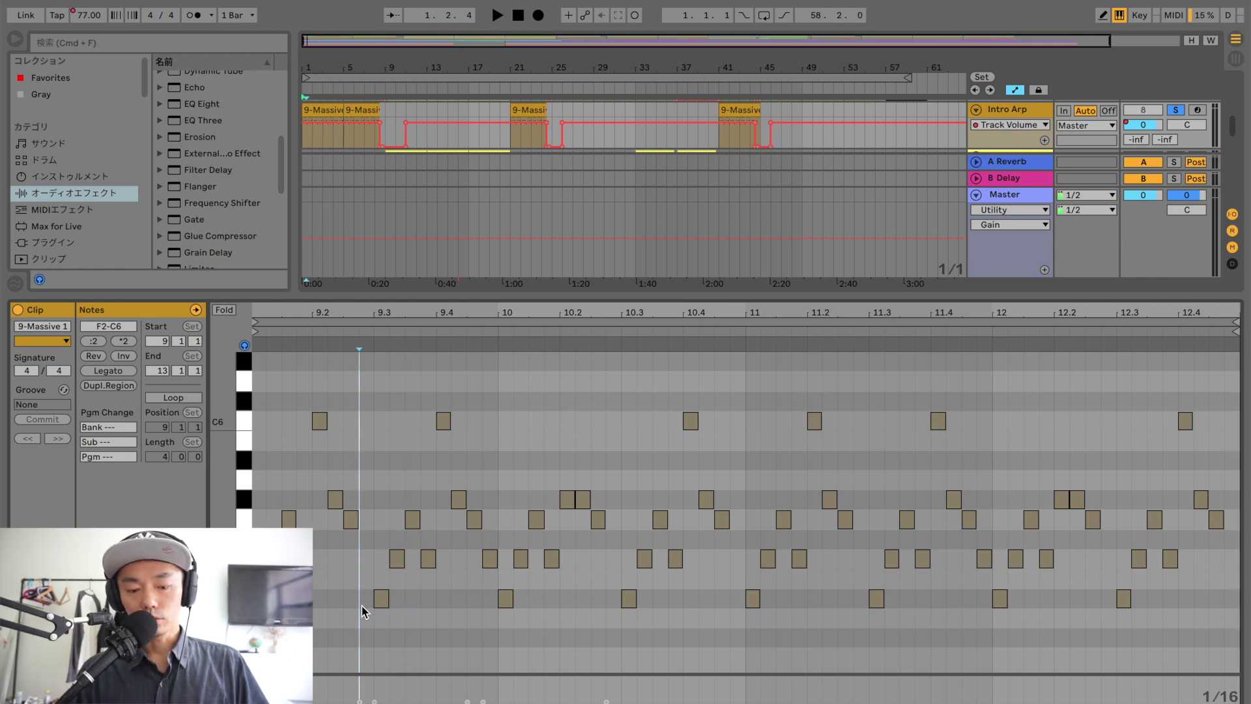
pyautogui.doubleClick(362, 605)
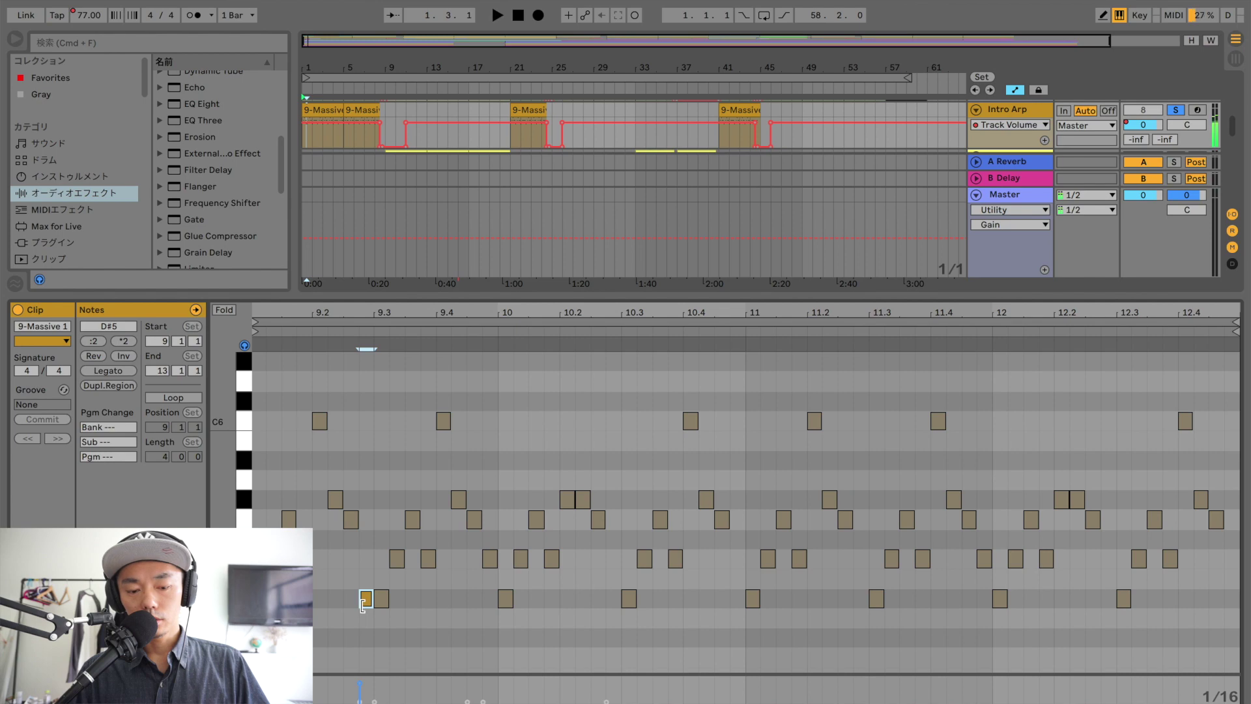
pyautogui.doubleClick(366, 560)
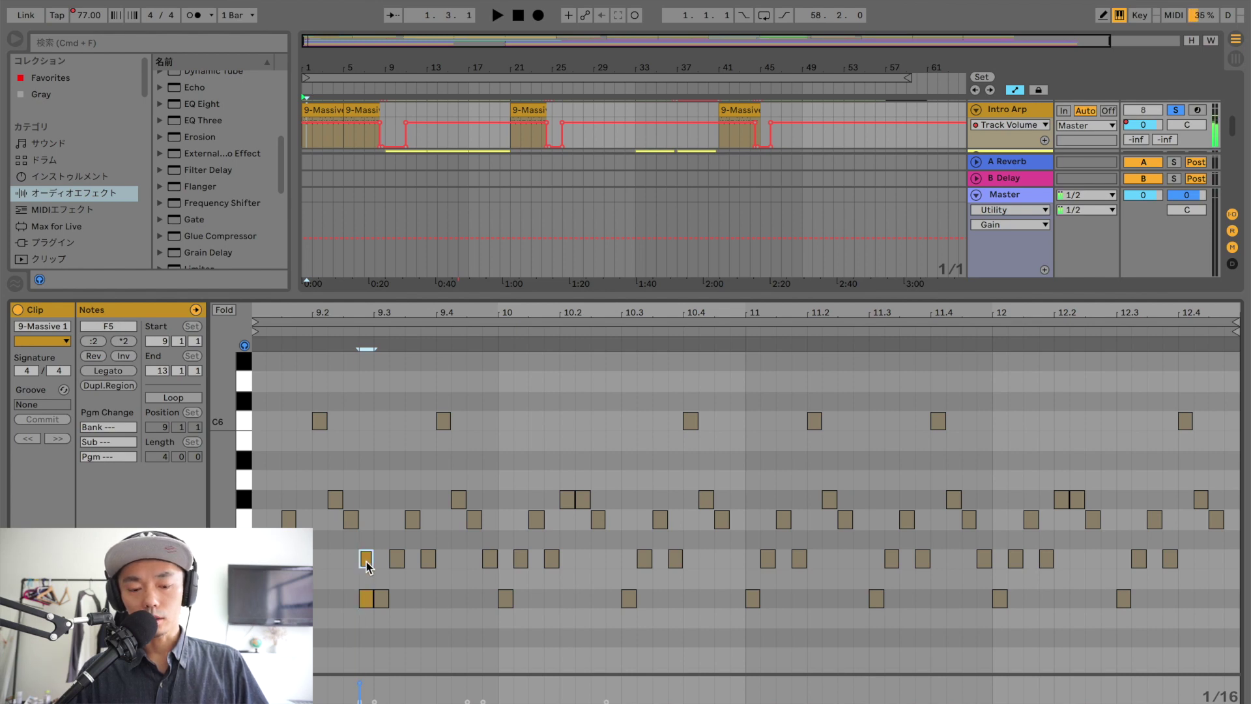
pyautogui.click(368, 545)
pyautogui.doubleClick(367, 538)
pyautogui.doubleClick(366, 501)
pyautogui.doubleClick(367, 461)
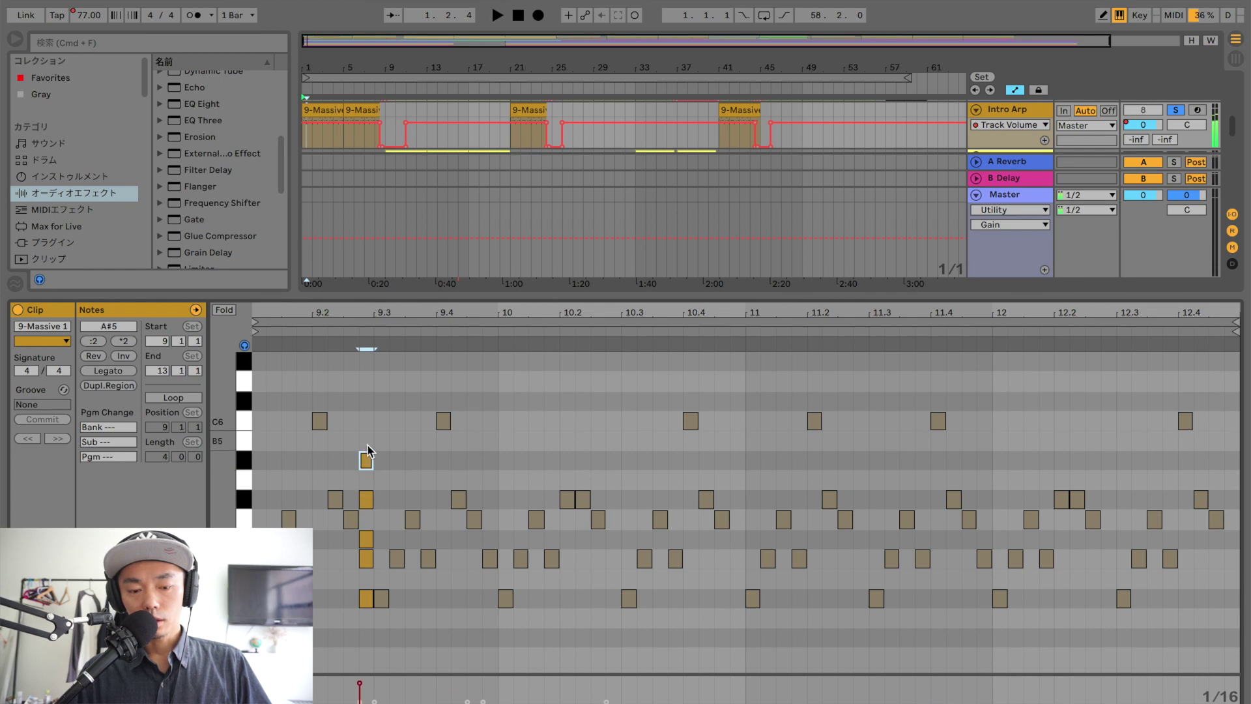
pyautogui.doubleClick(367, 441)
pyautogui.press('Up')
pyautogui.press('Up')
pyautogui.press('Up')
pyautogui.press('Up')
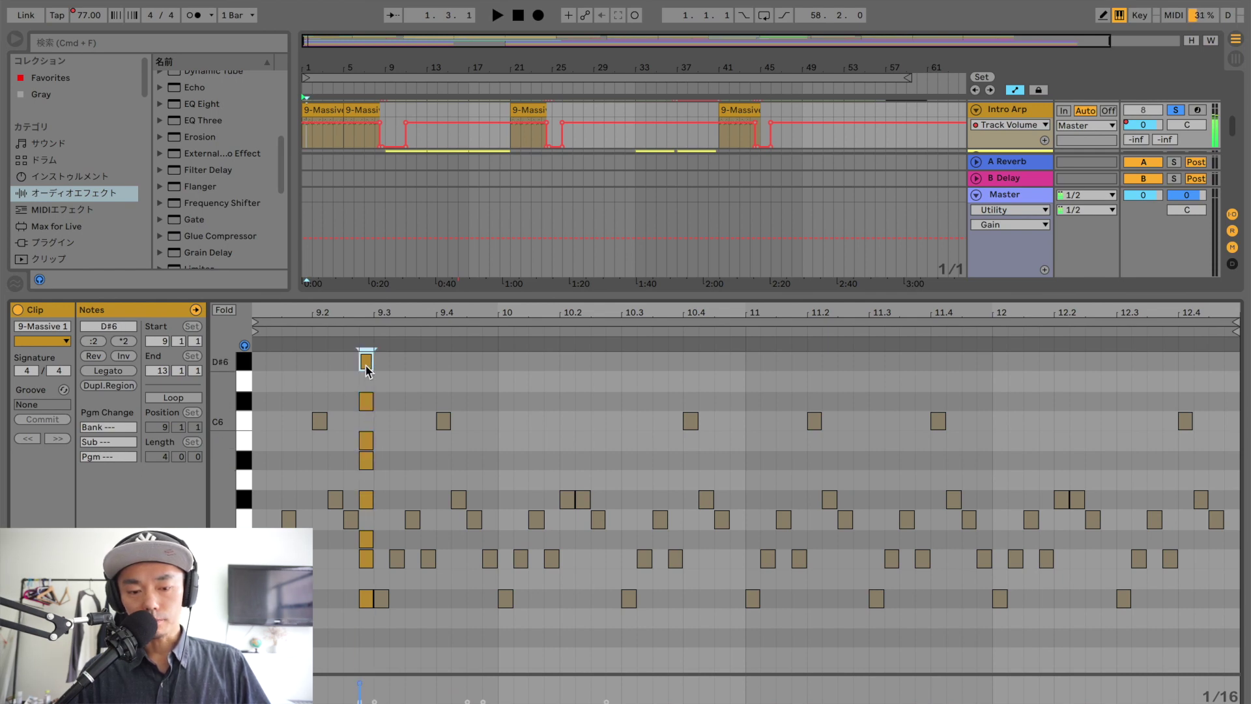
pyautogui.scroll(1, 393, 438)
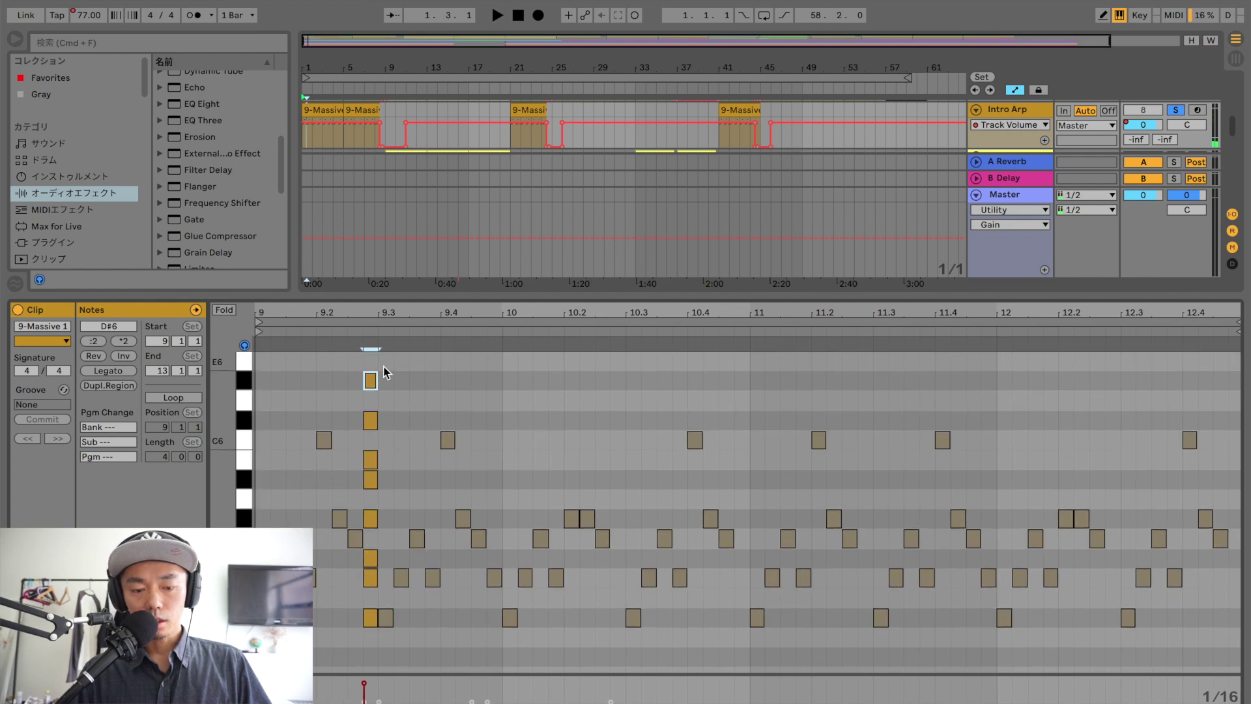
# Step: Transpose the whole drawn scale column down three semitones to C5–C6 and deactivate its notes
pyautogui.click(373, 403)
pyautogui.moveTo(372, 404); pyautogui.dragTo(367, 625)
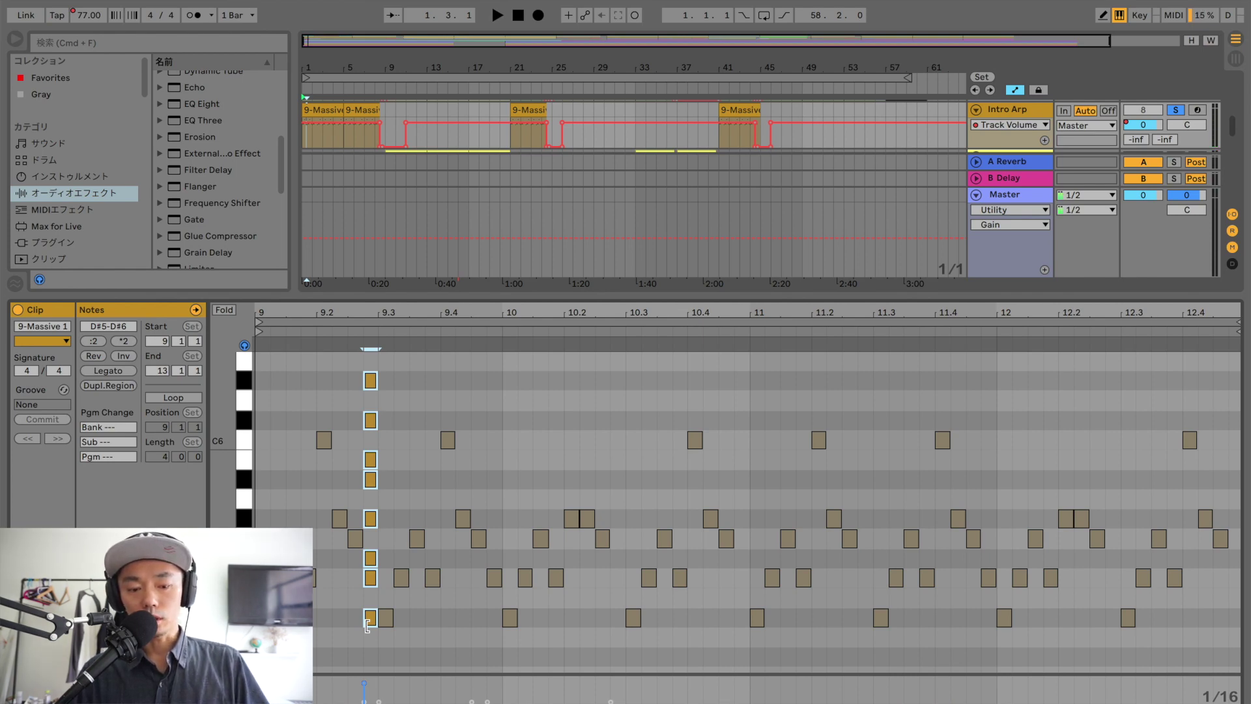
pyautogui.press('Down')
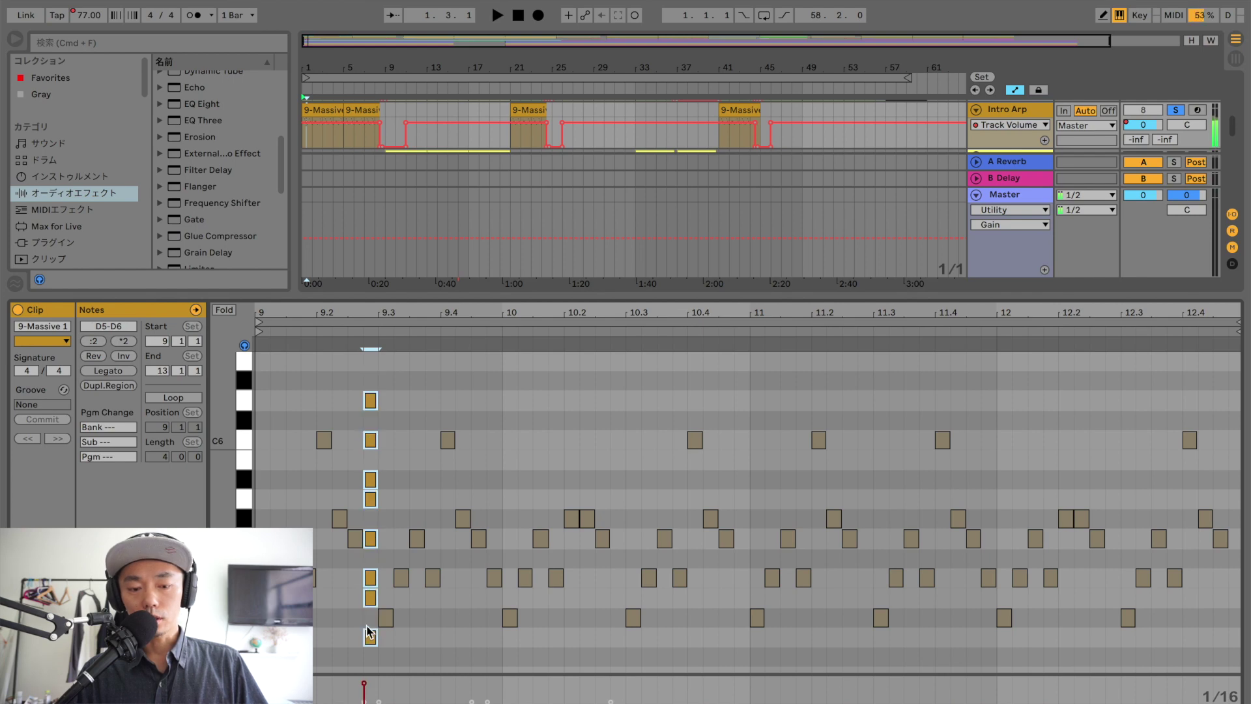
pyautogui.press('Down')
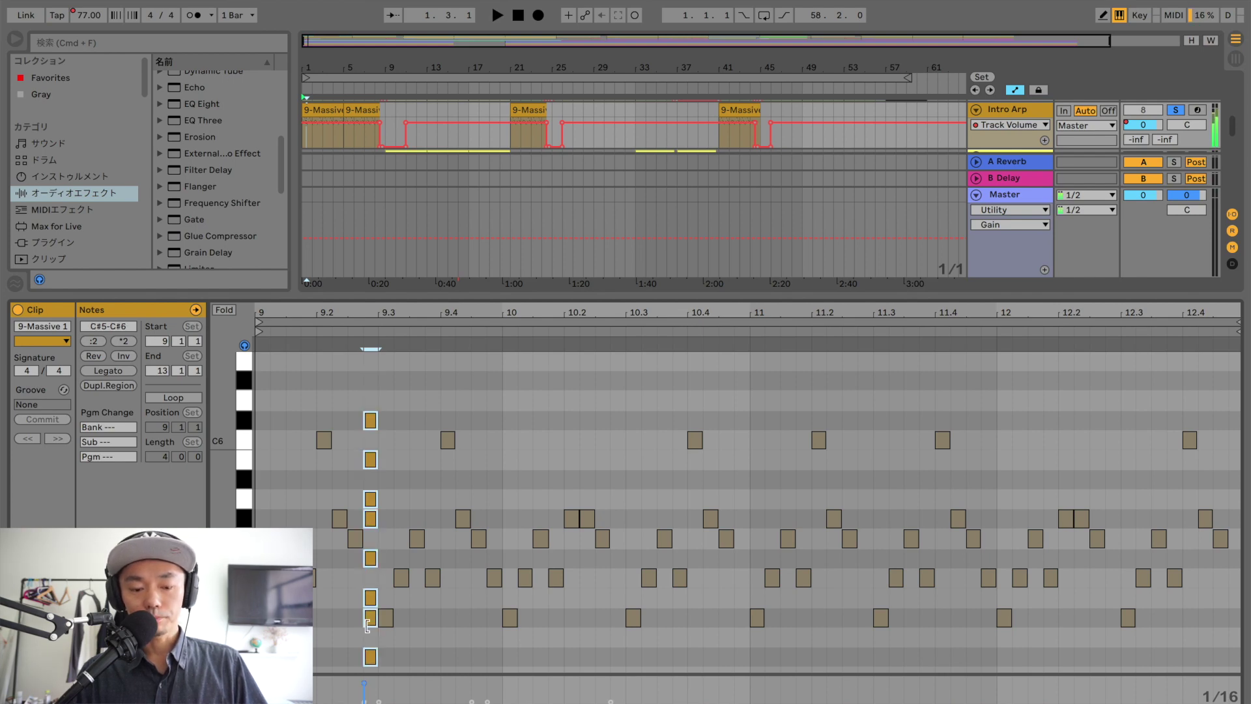
pyautogui.scroll(-2, 367, 625)
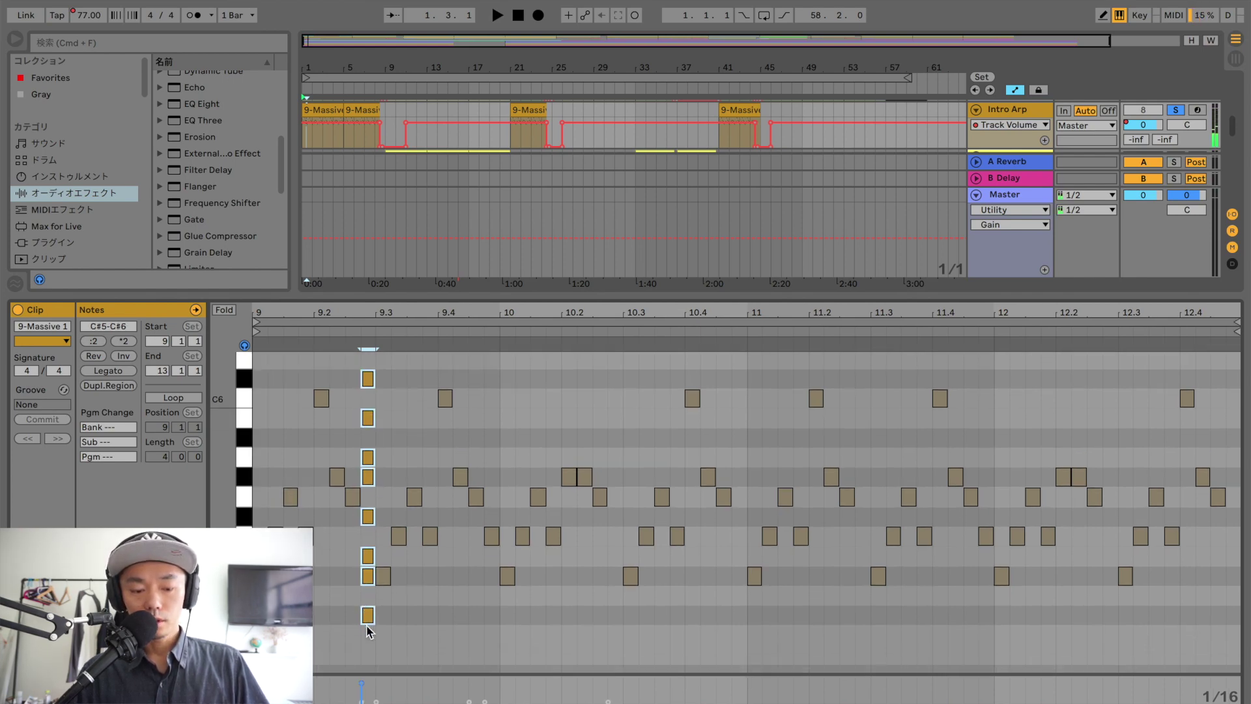
pyautogui.press('Down')
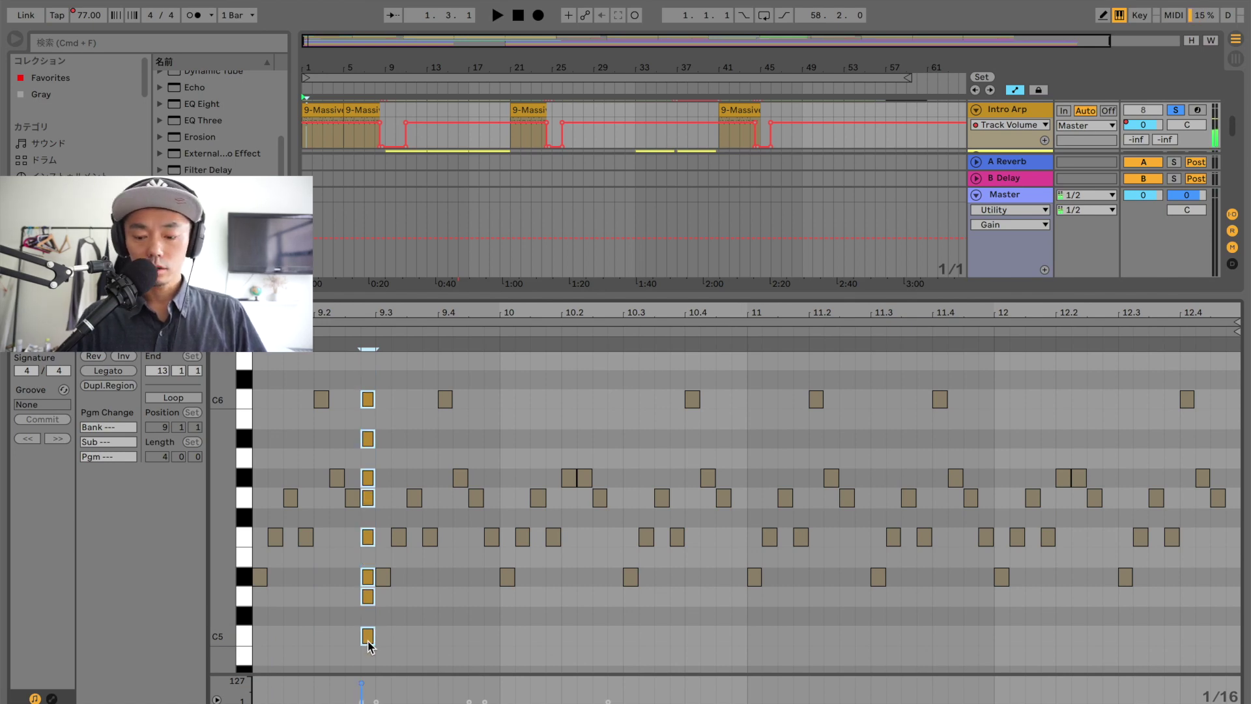
pyautogui.press('0')
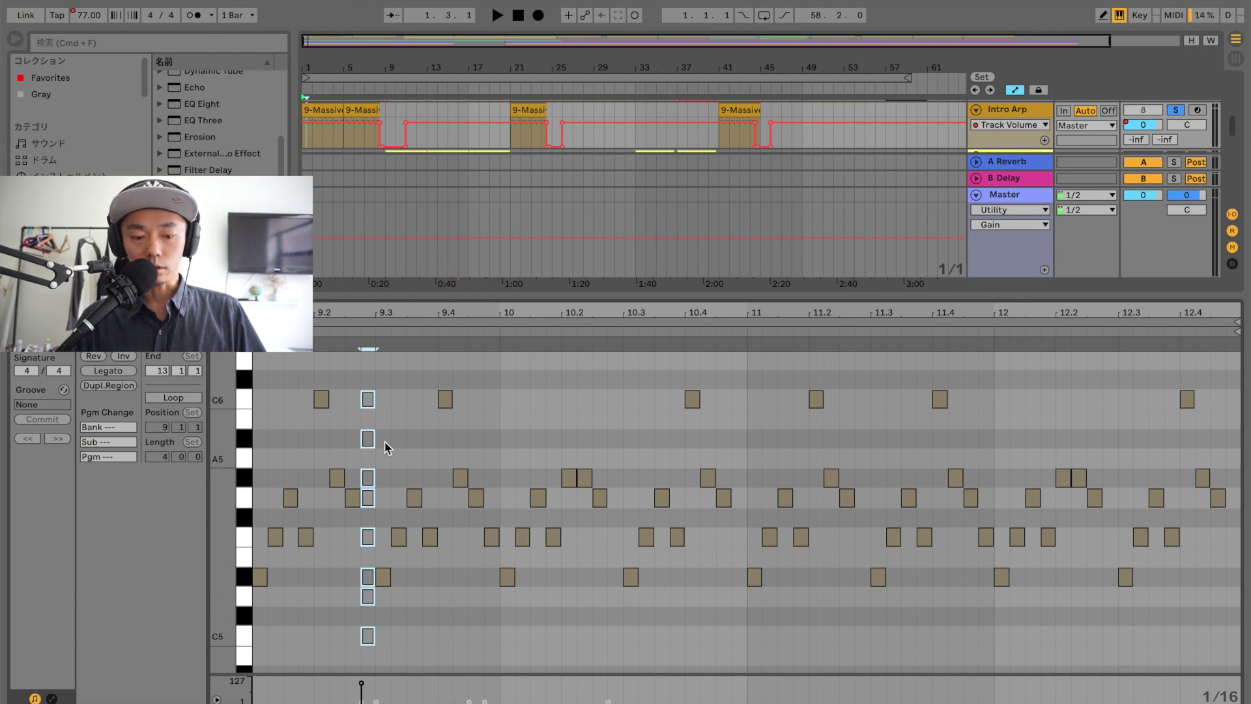
# Step: Audition the arpeggio's pitches row by row from D#5 up to C6, plus the scale column's C5 note
pyautogui.click(240, 582)
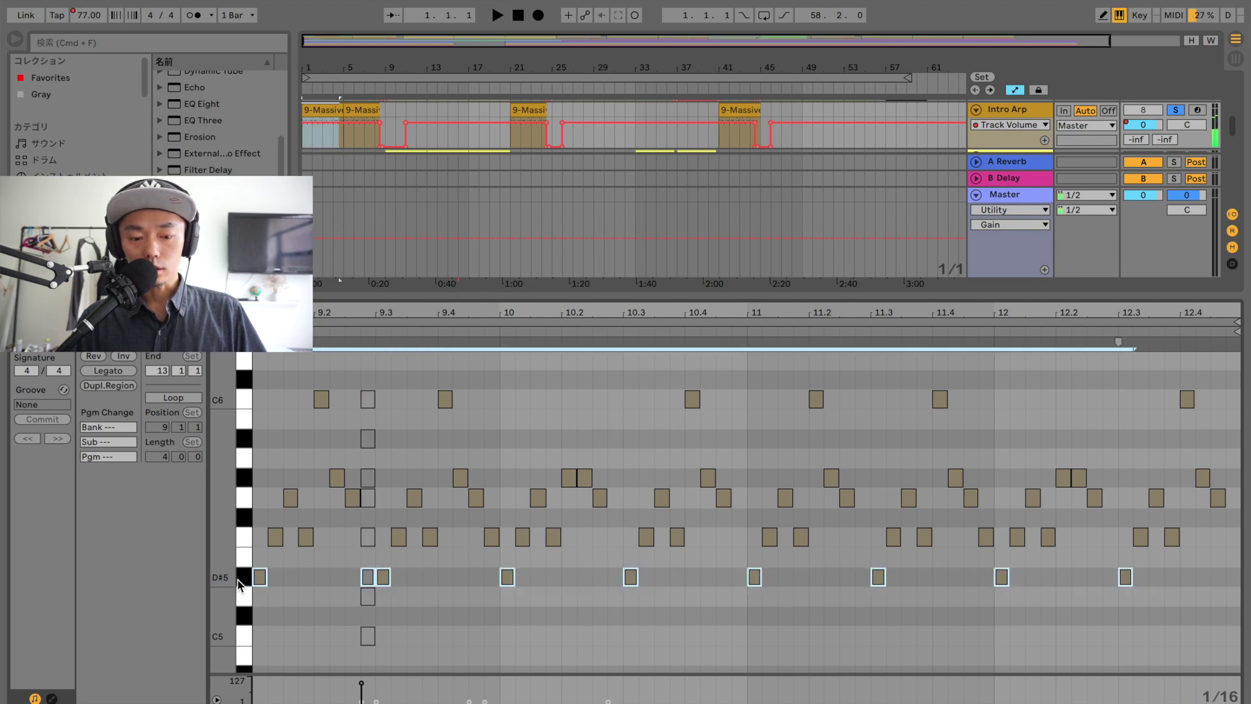
pyautogui.click(239, 538)
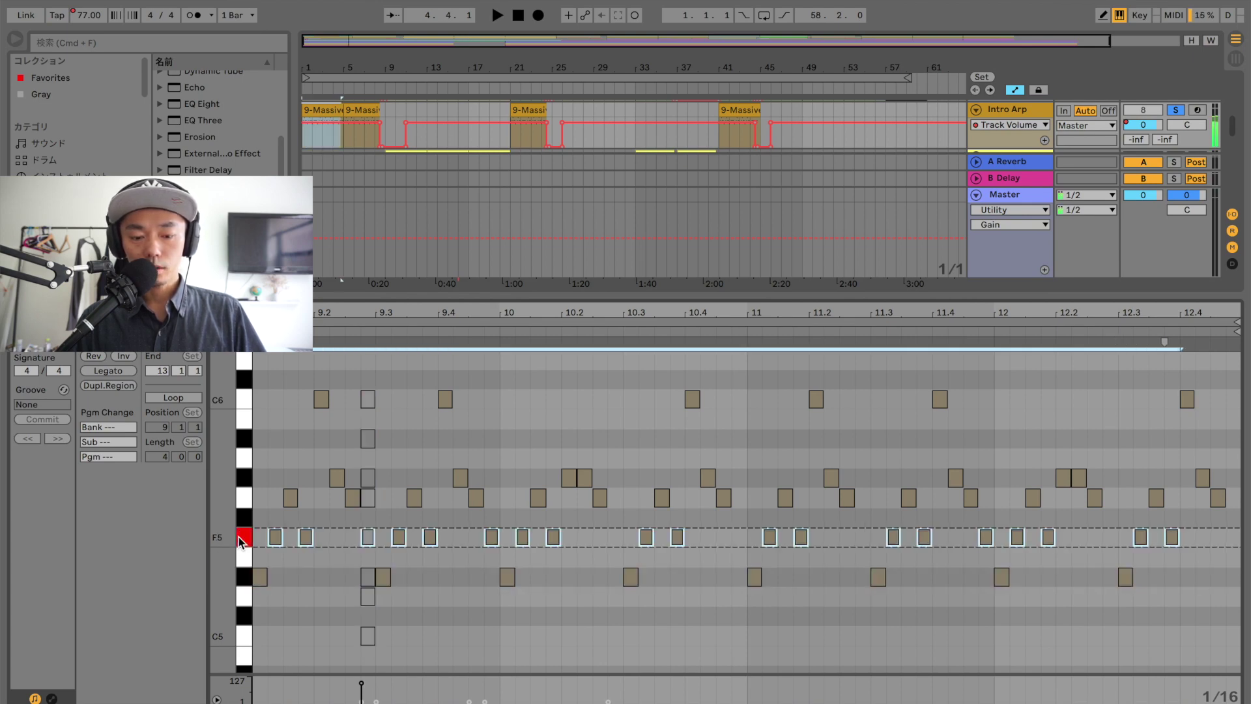
pyautogui.click(240, 498)
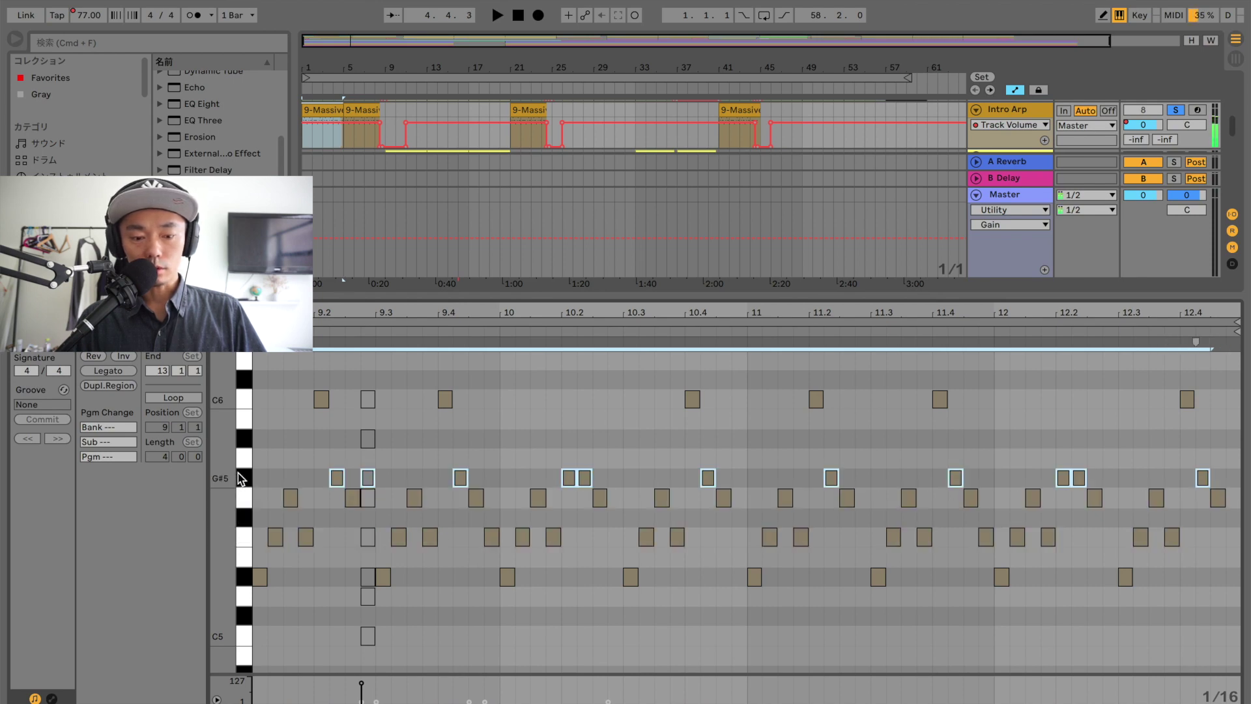
pyautogui.click(240, 399)
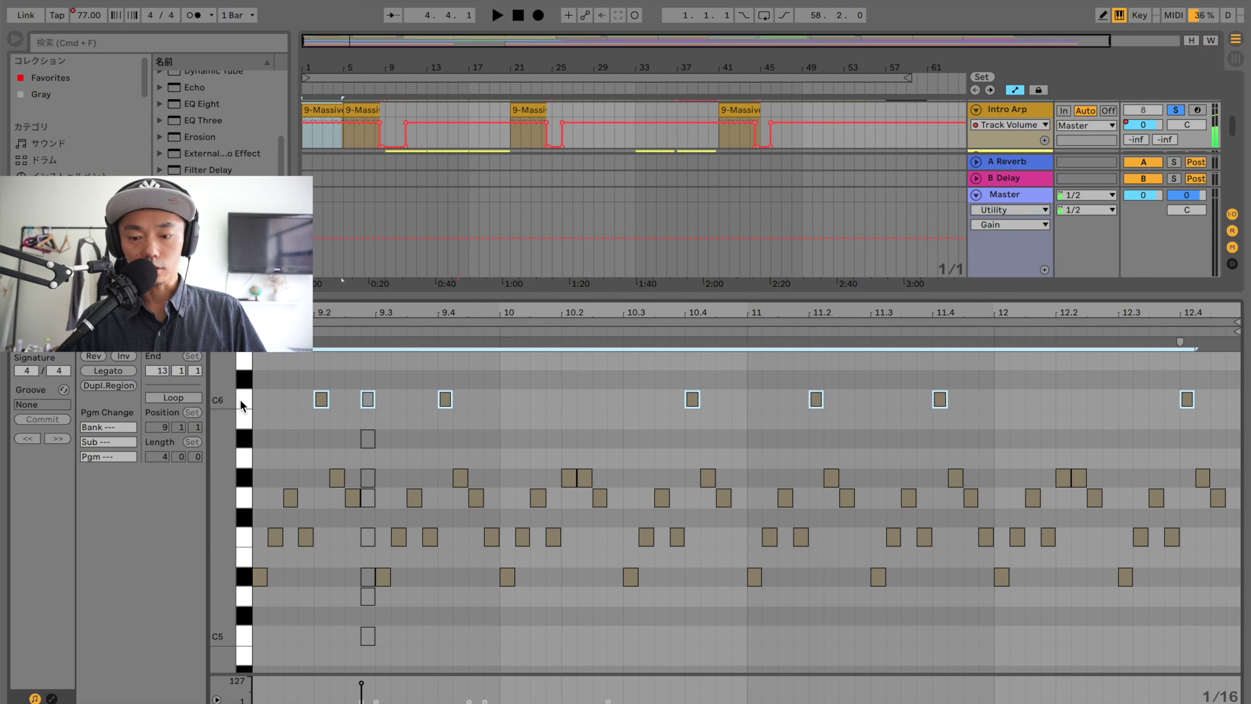
pyautogui.click(368, 636)
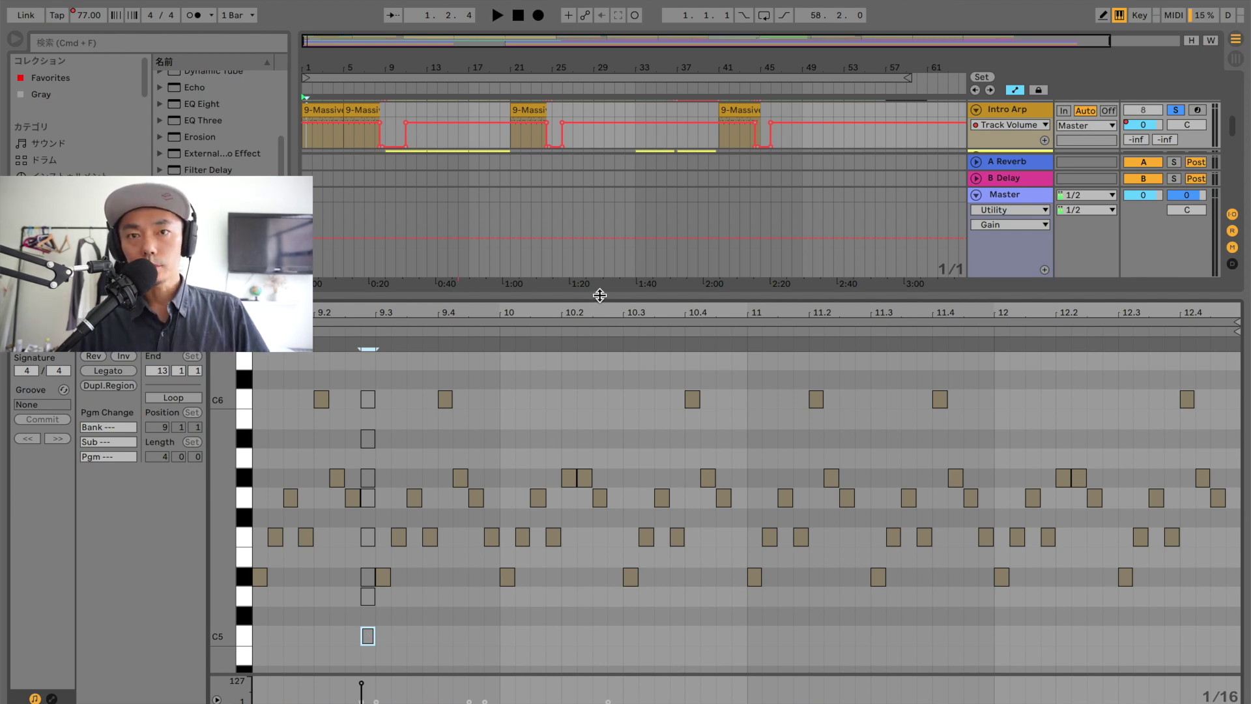
# Step: Listen to Chords and Intro Arp together, unsolo Intro Arp, and show the second Intro clip on the Chords track
pyautogui.moveTo(600, 295); pyautogui.dragTo(604, 524)
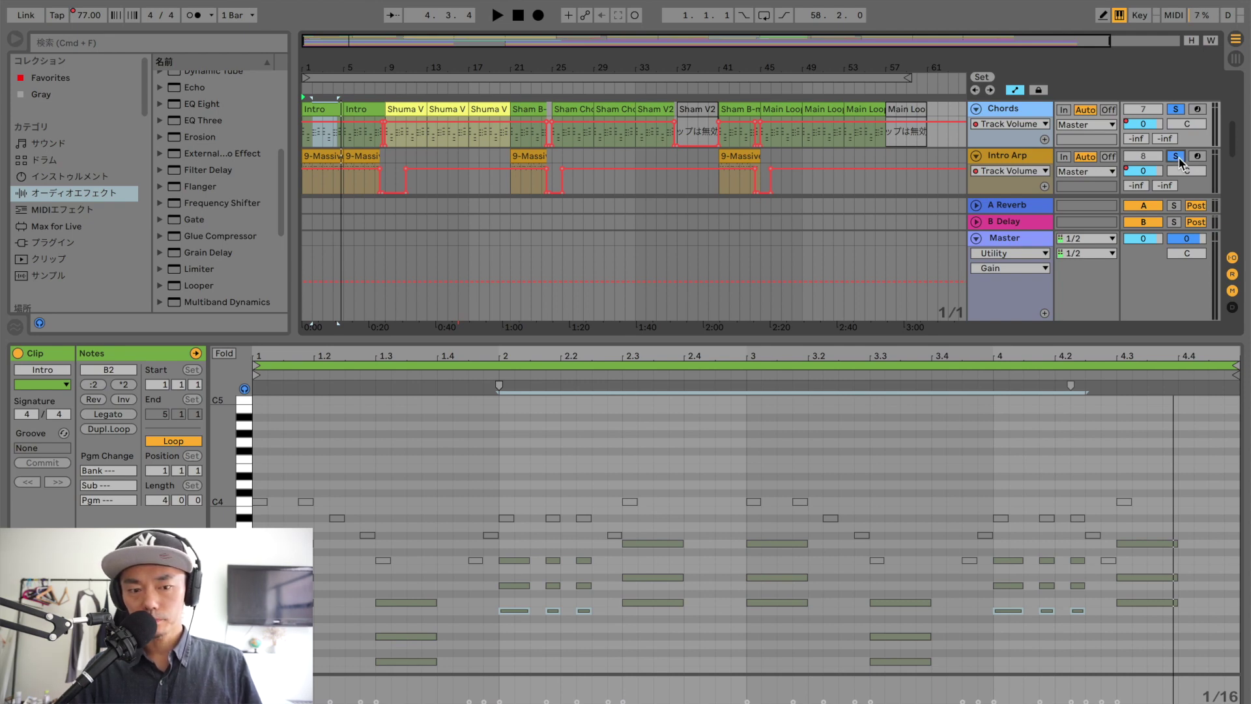
pyautogui.press('space')
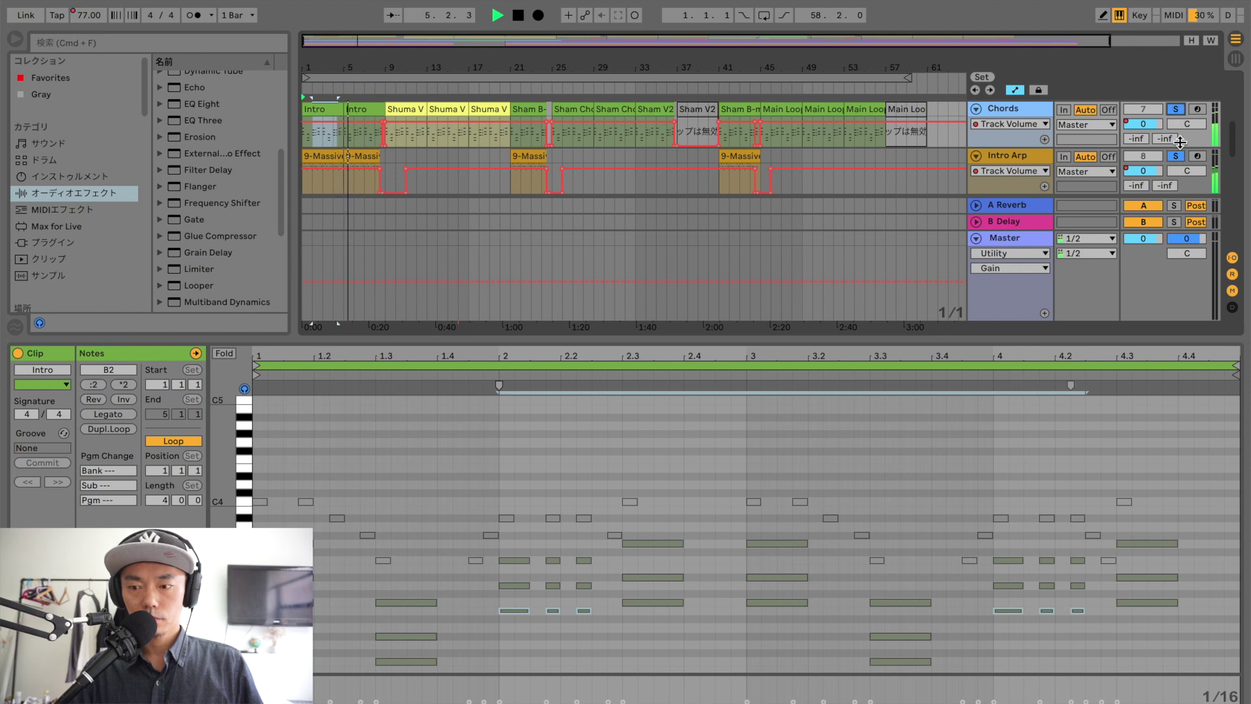
pyautogui.click(1176, 157)
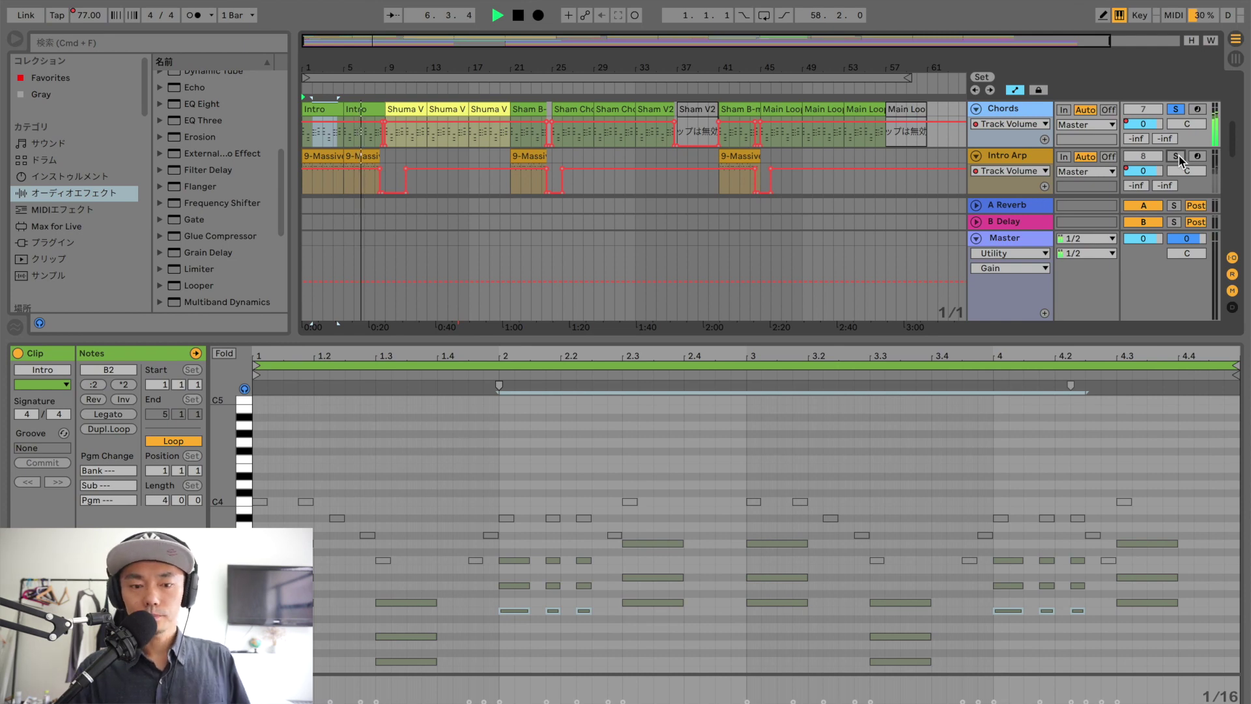
pyautogui.click(358, 107)
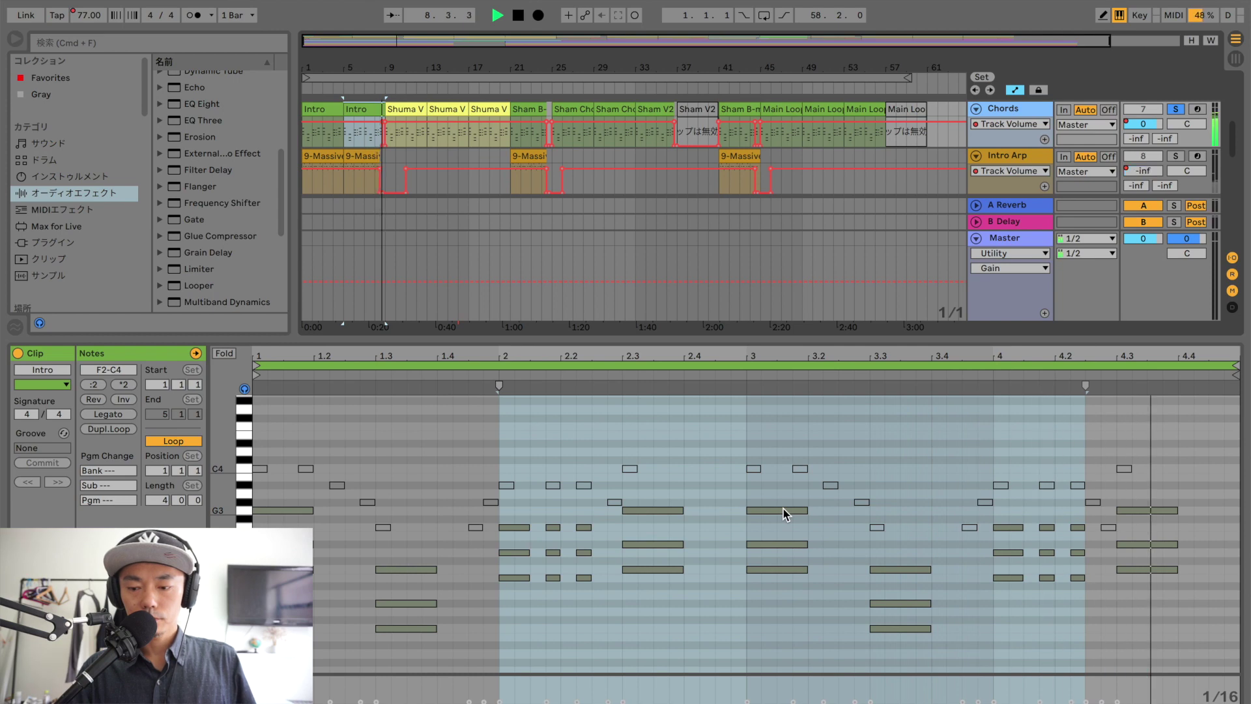
pyautogui.press('space')
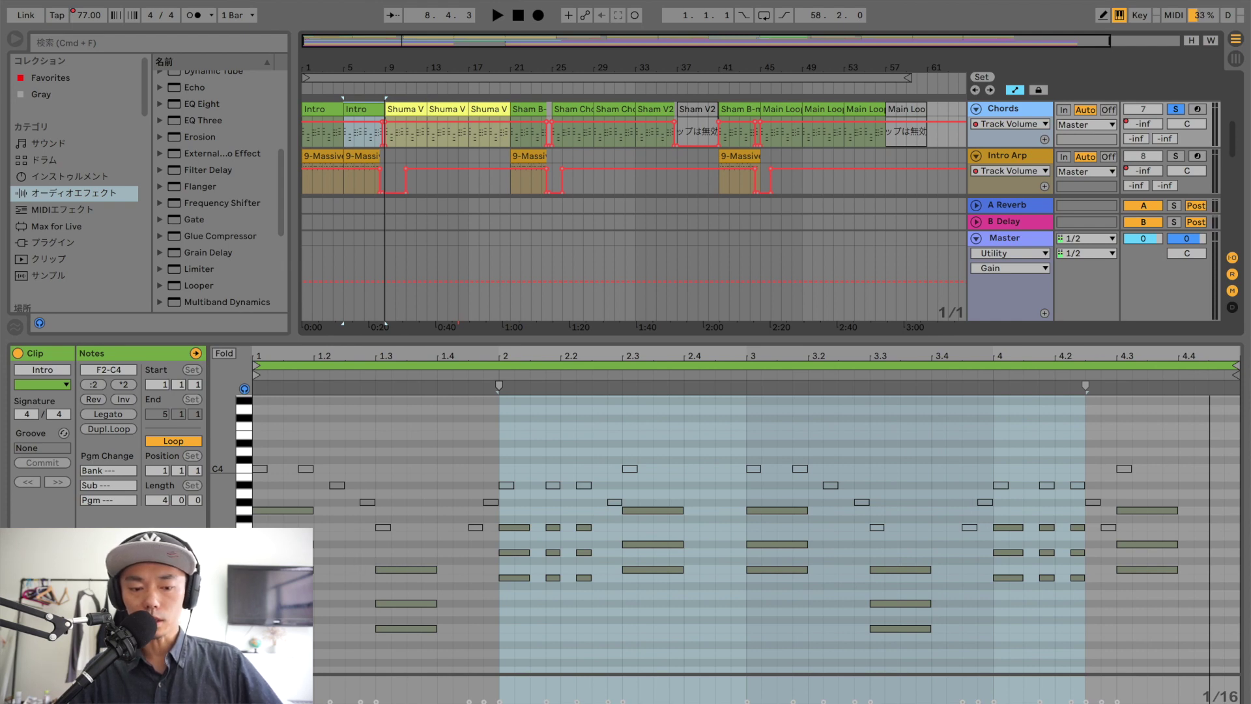
# Step: Audition the first chord's C3, D#3 and G3, and the second chord's F2, G#2 and C3 one by one
pyautogui.click(247, 569)
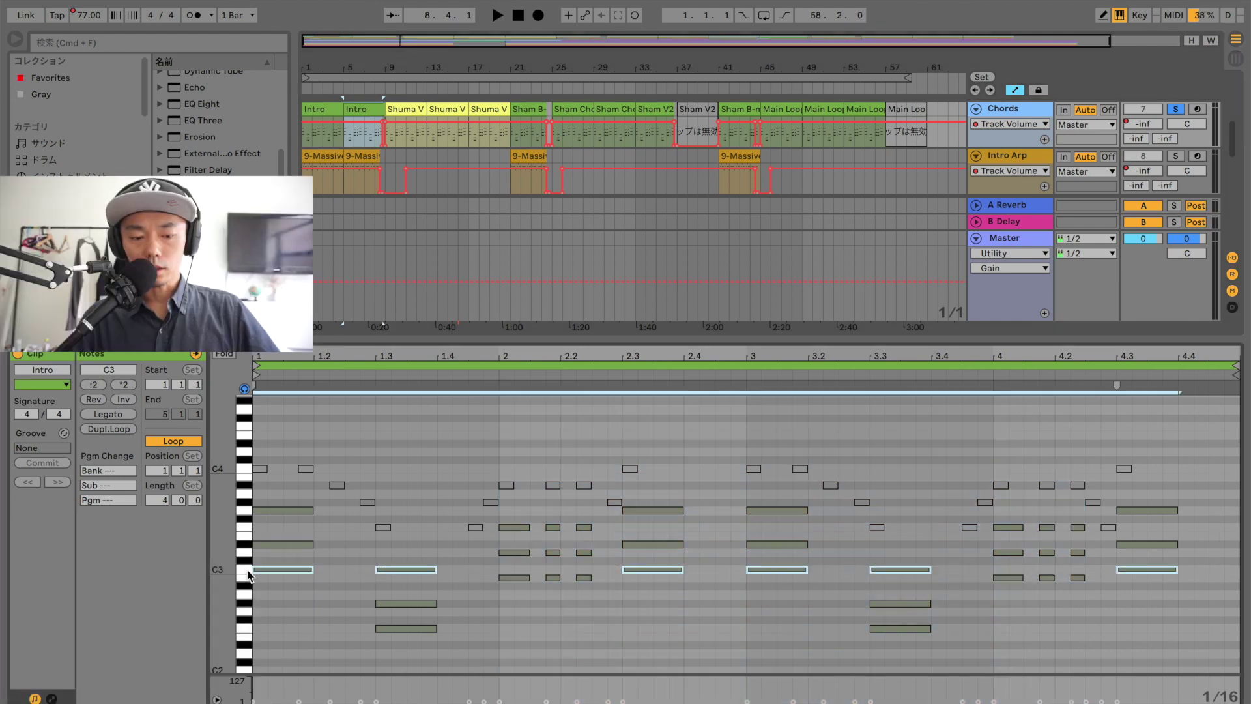
pyautogui.click(275, 544)
pyautogui.click(281, 509)
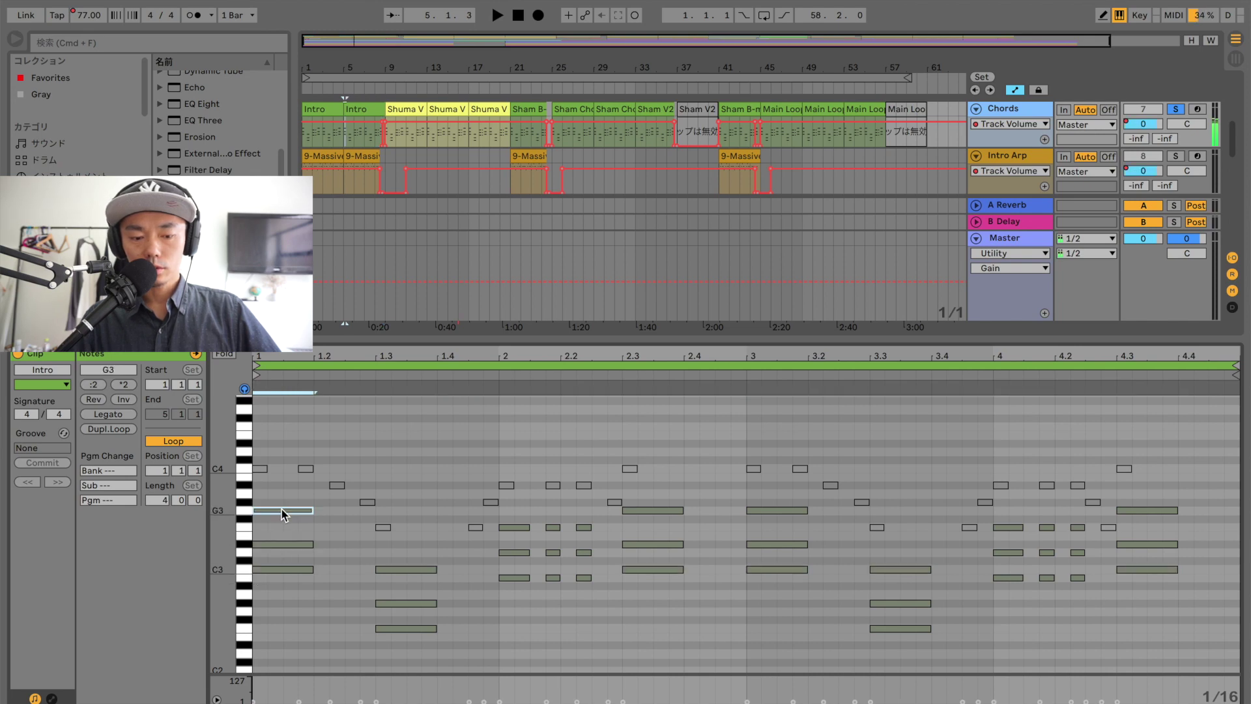
pyautogui.click(402, 629)
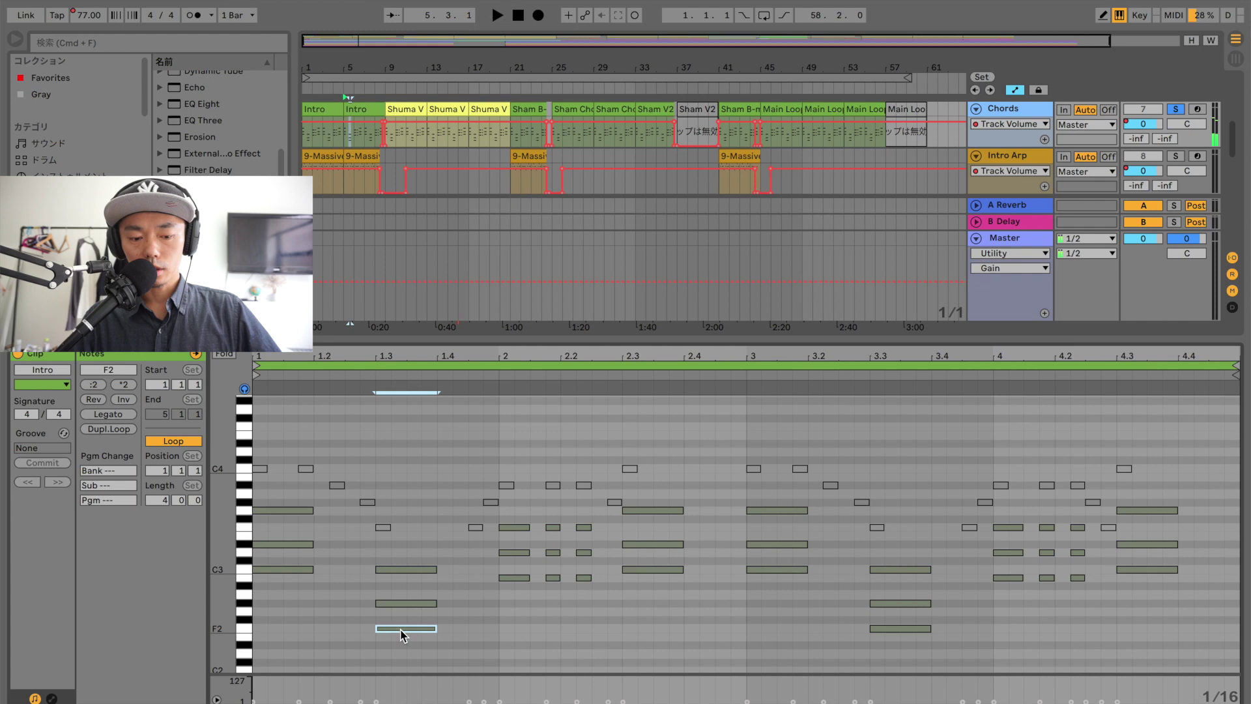
pyautogui.click(402, 603)
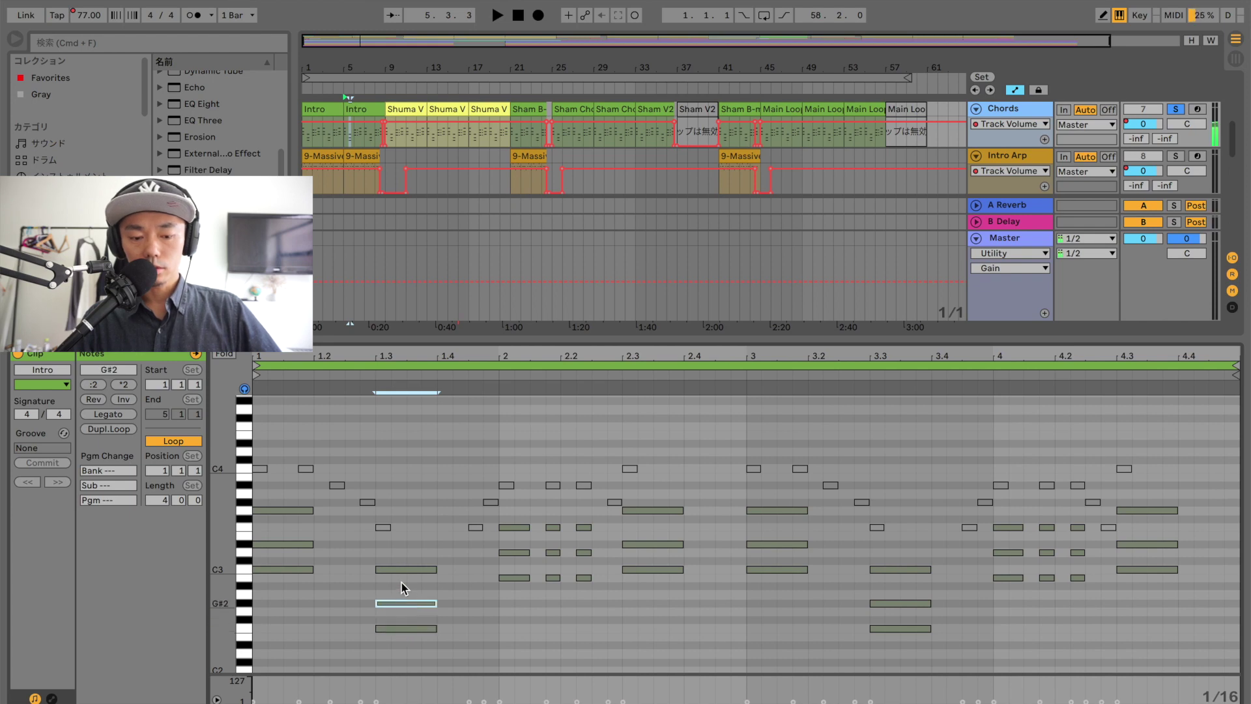
pyautogui.click(403, 570)
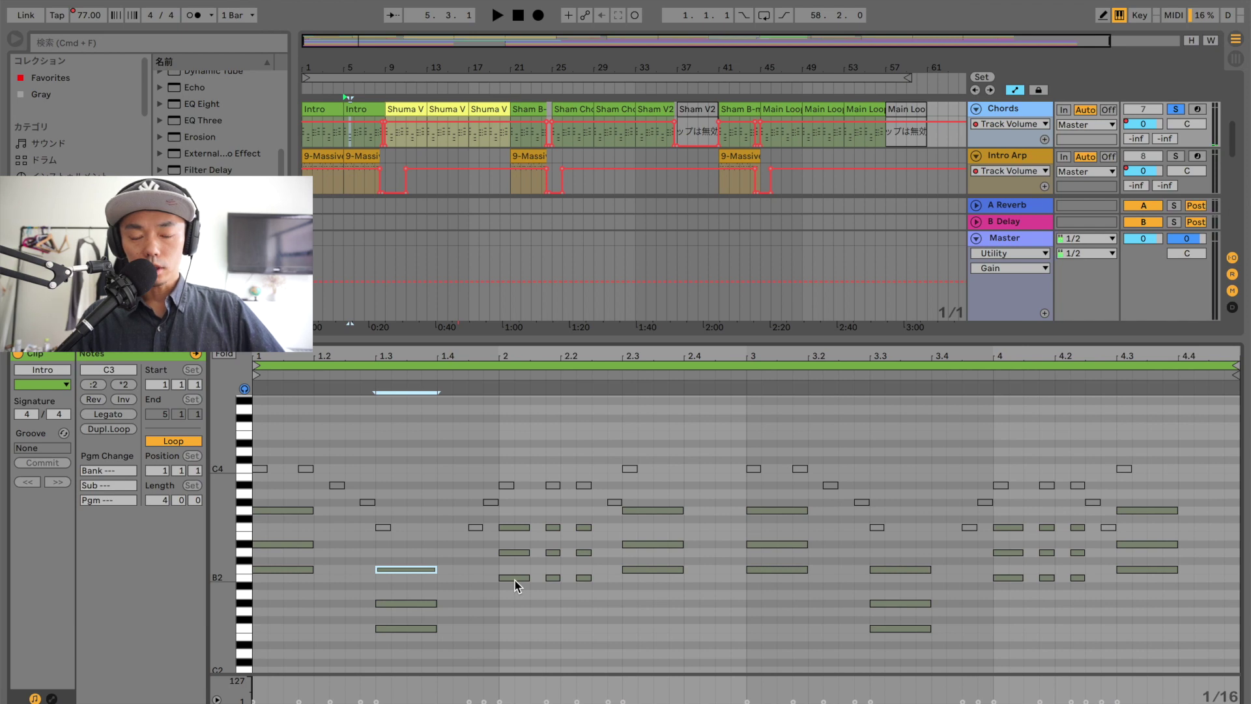
# Step: Lower the three B2 notes at the start of bar 2 by one semitone to A#2, and return them to B2
pyautogui.moveTo(480, 585); pyautogui.dragTo(586, 581)
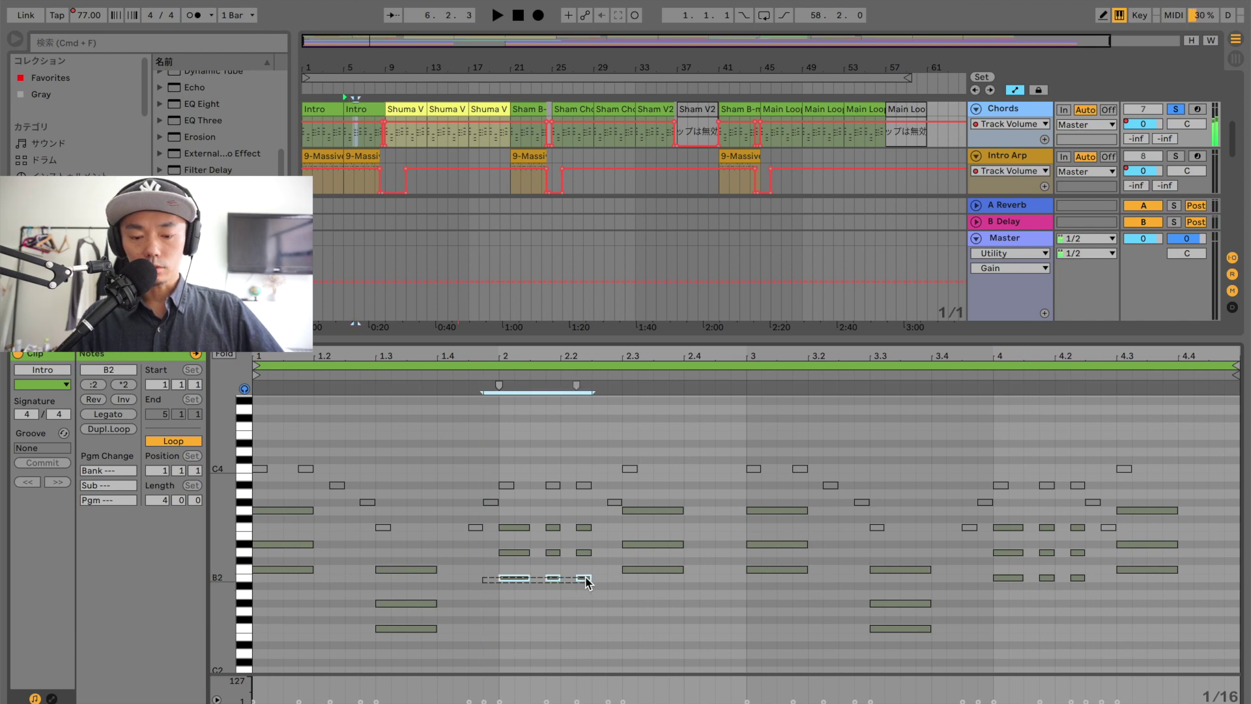
pyautogui.press('Down')
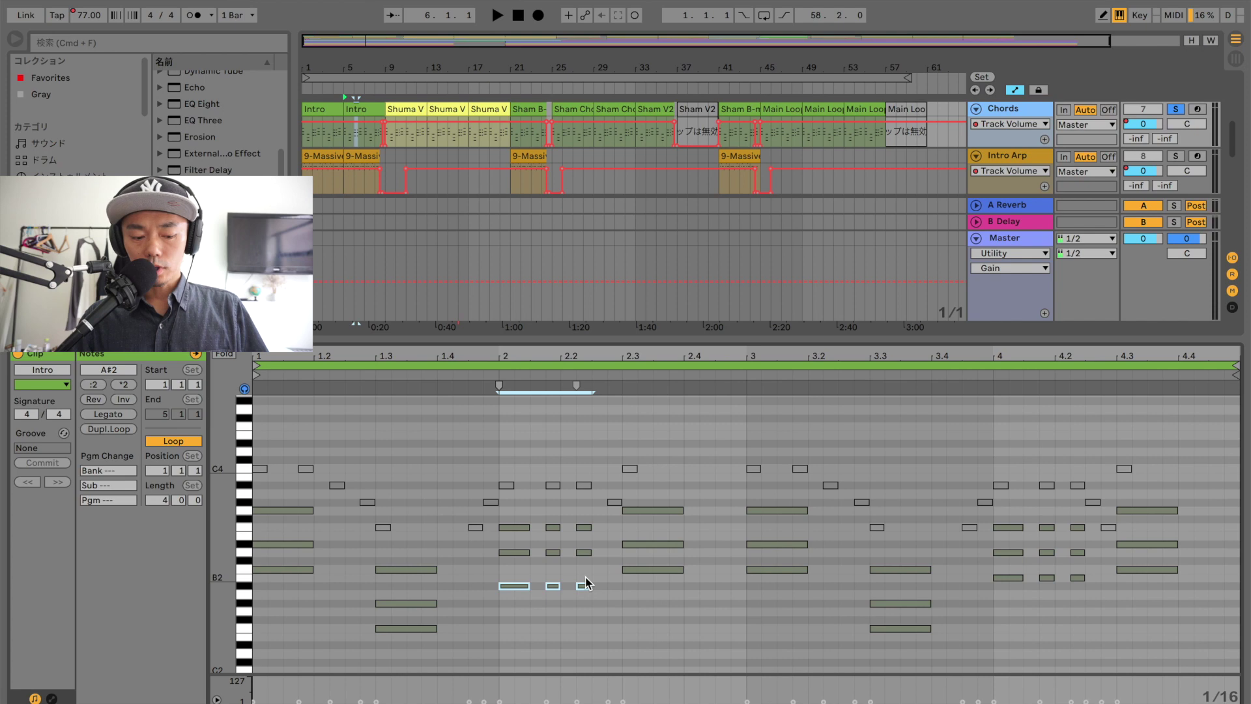
pyautogui.press('Up')
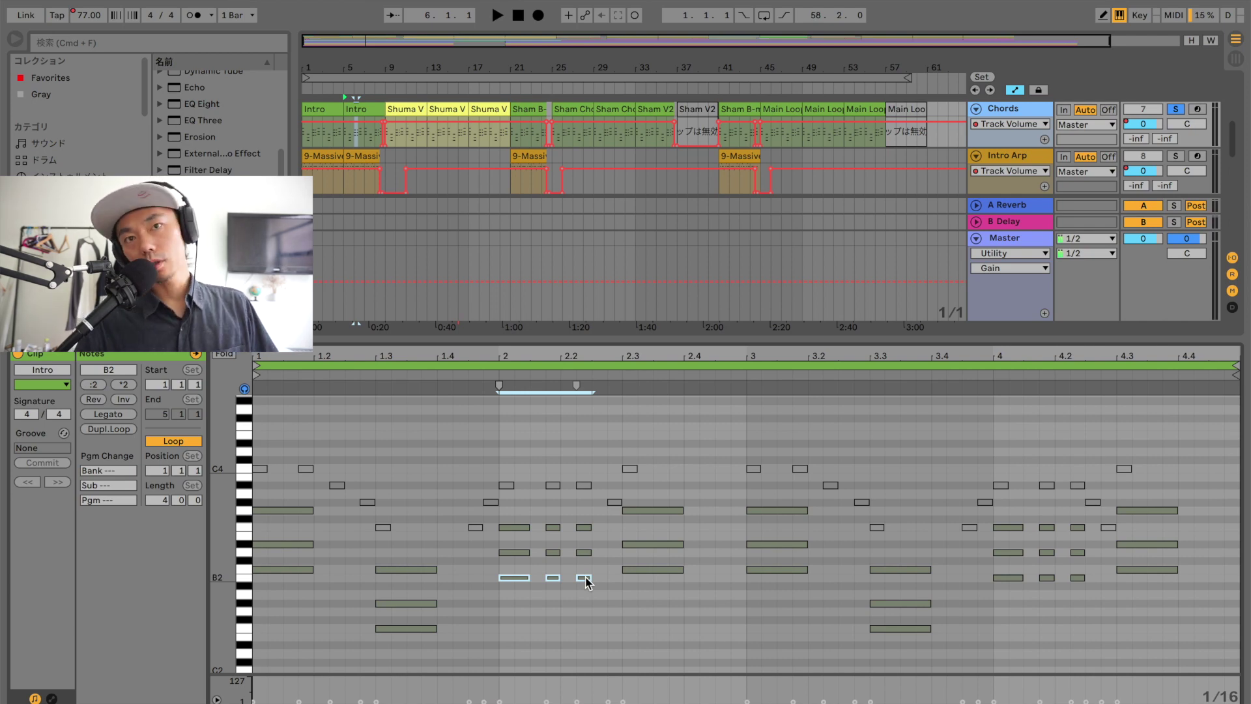
# Step: Compare the lowest notes of the bar 2 chords by auditioning C3 at 2.3 against B2 at 2.1, and clear the note selection
pyautogui.click(648, 571)
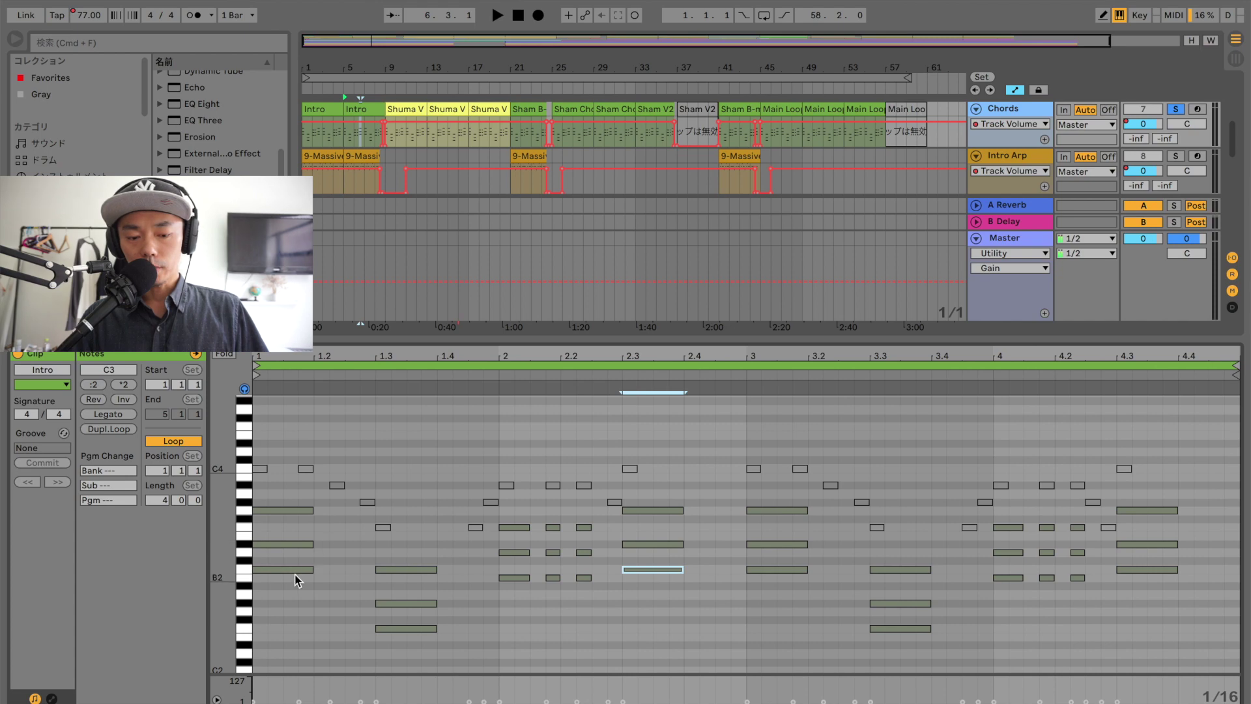
pyautogui.click(507, 578)
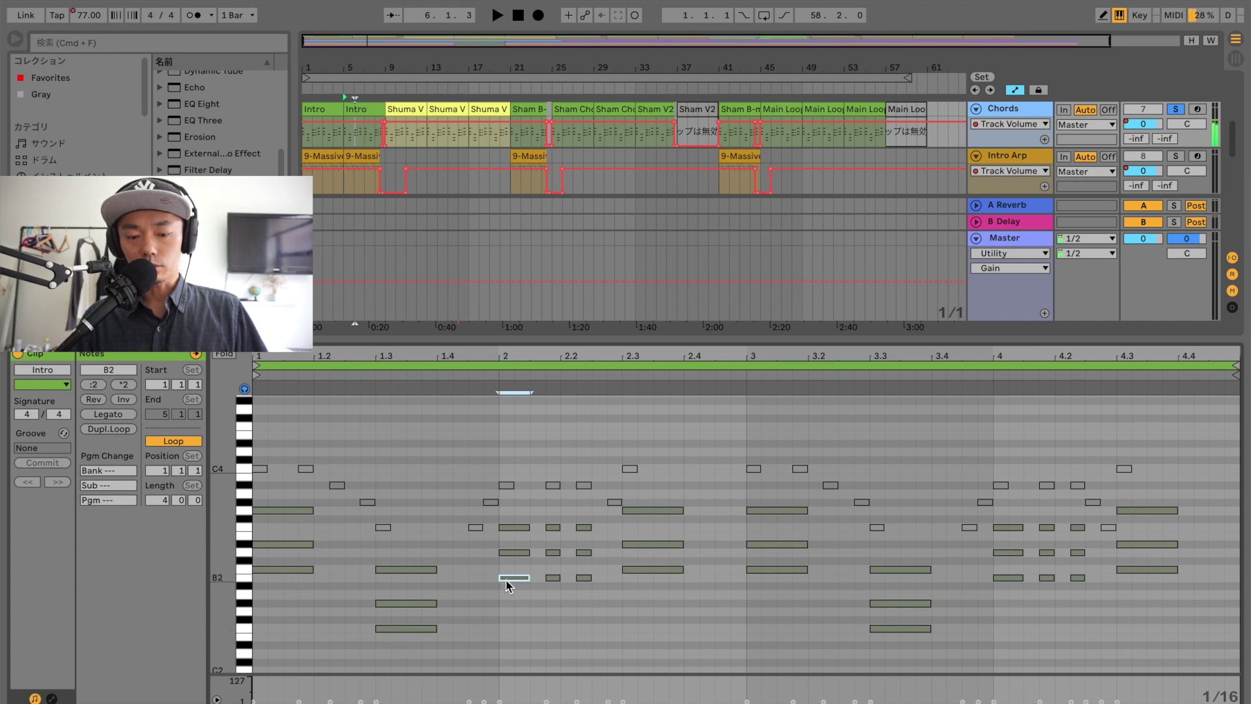
pyautogui.click(645, 569)
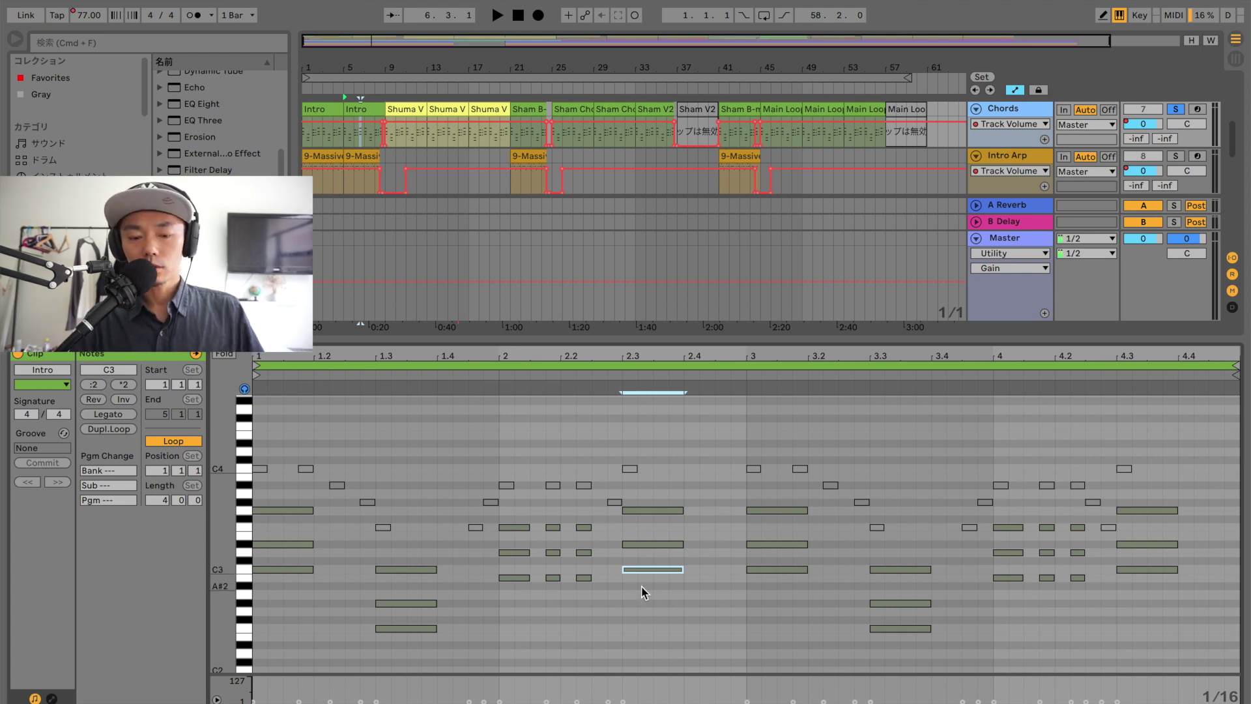
pyautogui.click(601, 584)
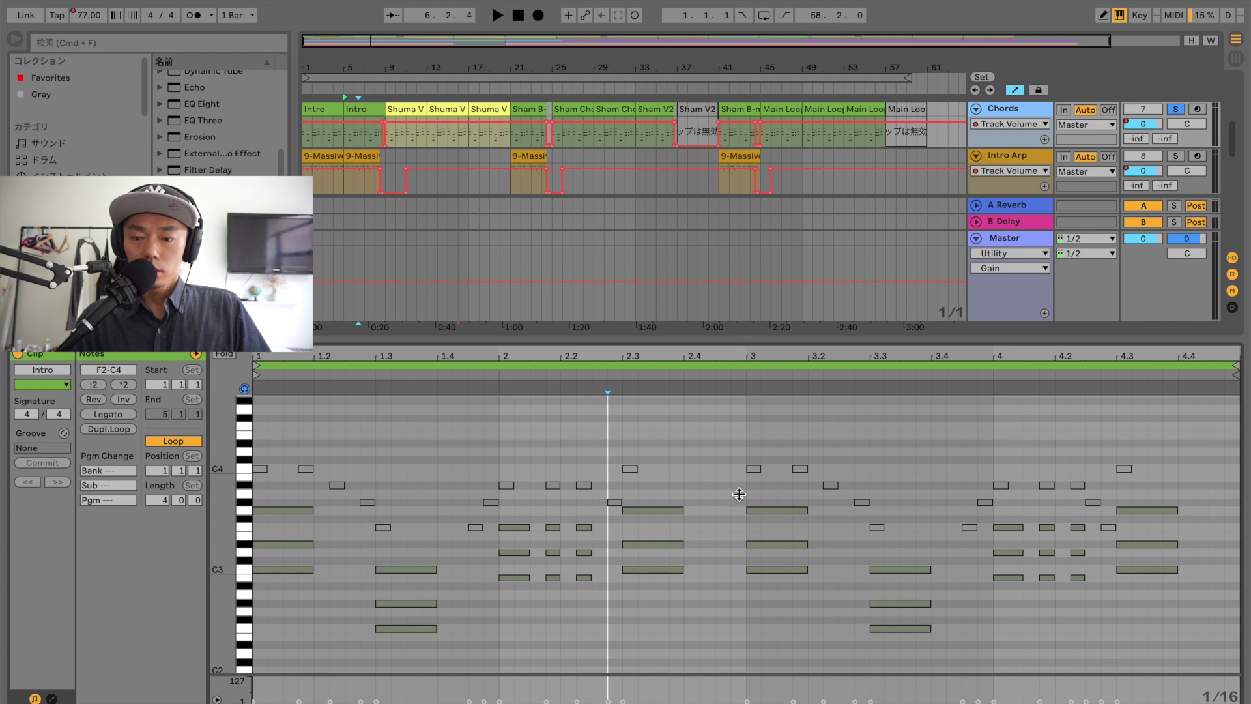
# Step: Enlarge the arrangement area to show more tracks and unsolo the Chords track
pyautogui.moveTo(739, 336); pyautogui.dragTo(738, 502)
pyautogui.scroll(1, 1082, 145)
pyautogui.scroll(1, 1080, 146)
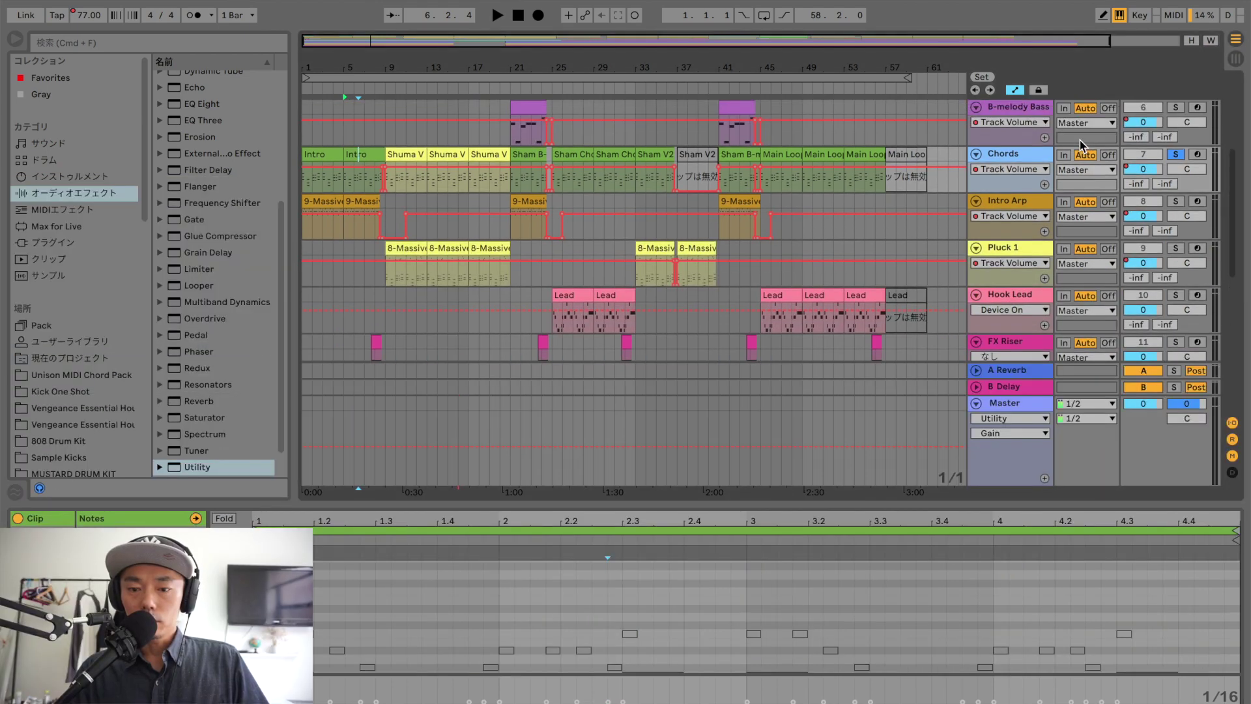
pyautogui.scroll(-1, 1080, 145)
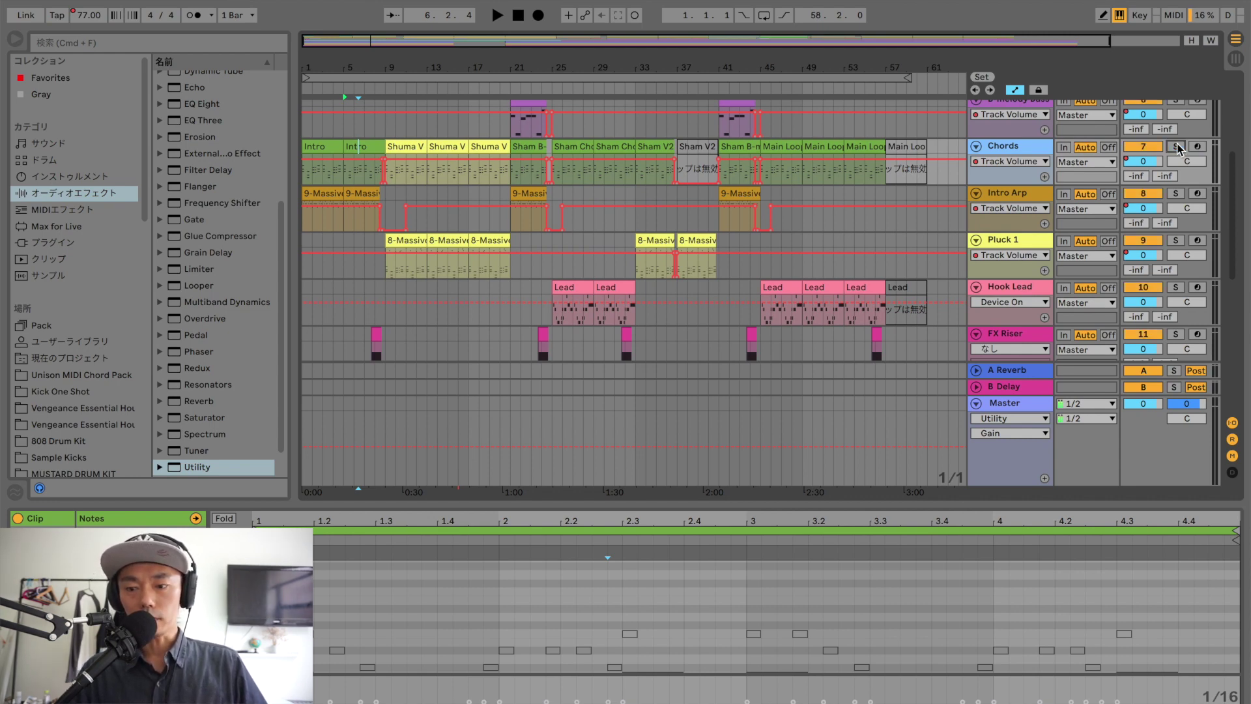
pyautogui.scroll(7, 991, 160)
pyautogui.scroll(8, 991, 160)
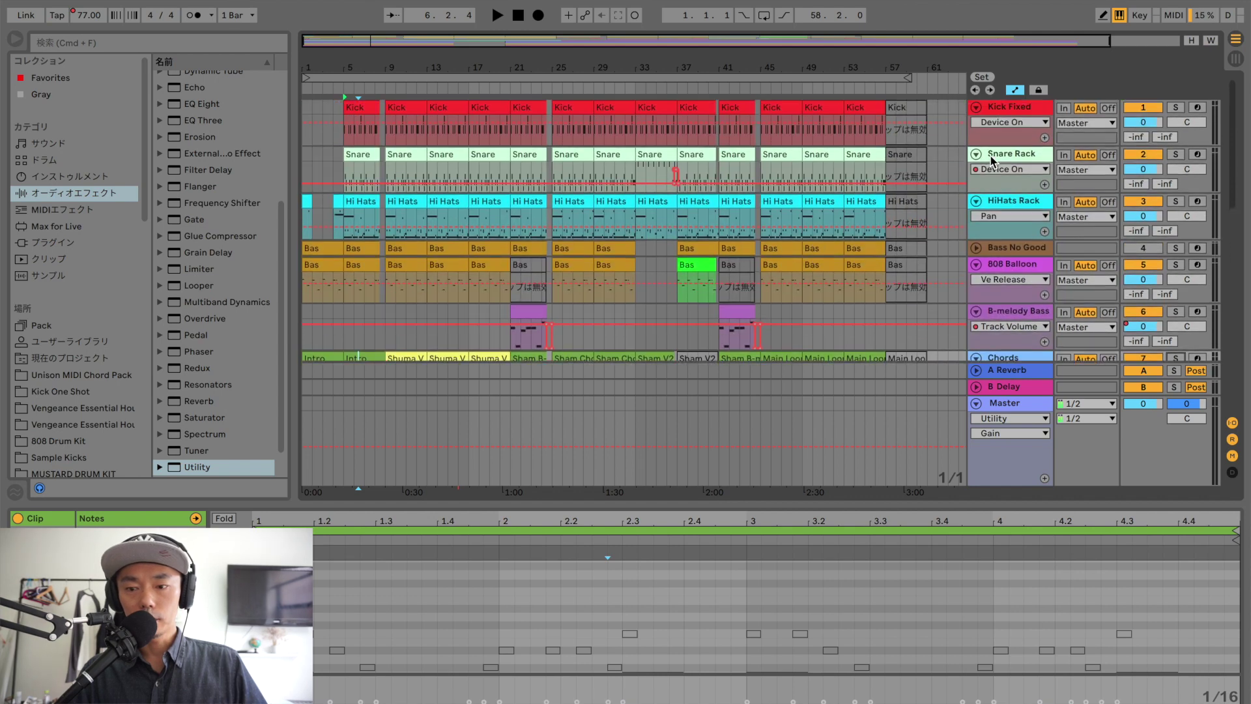
# Step: Solo the Kick Fixed, Snare Rack, HiHats Rack and 808 Balloon tracks and start playback
pyautogui.click(997, 106)
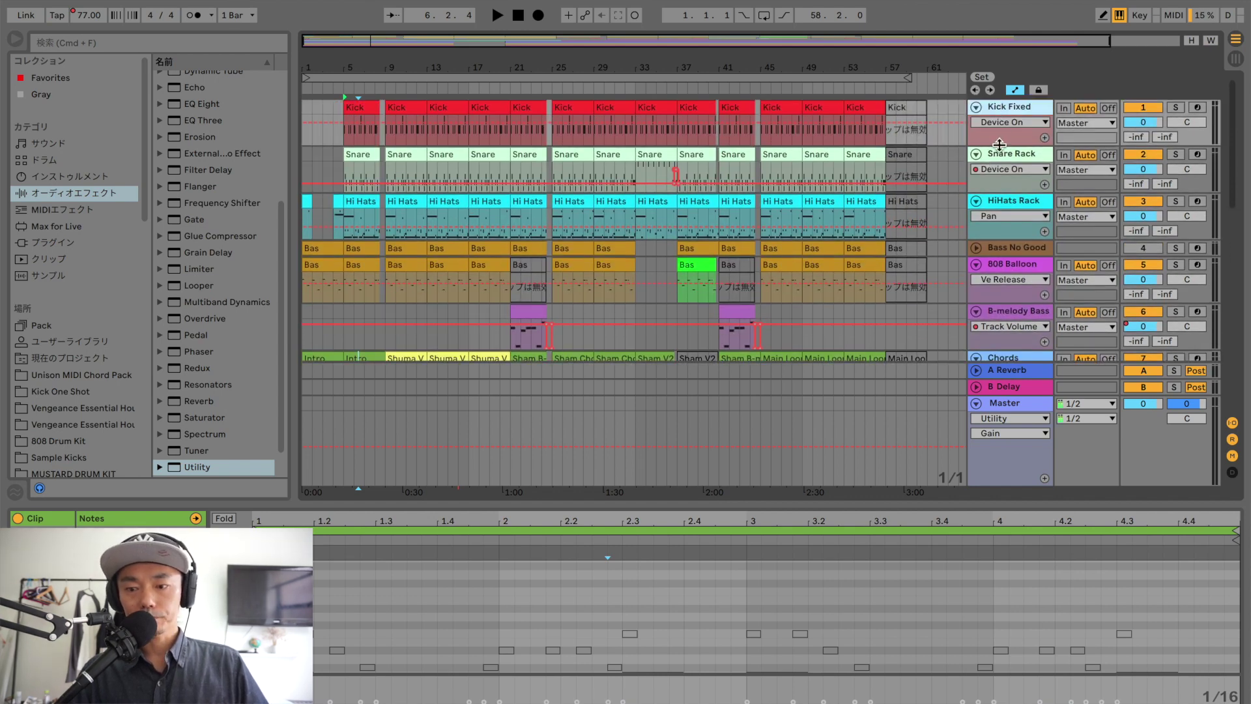
pyautogui.click(1003, 267)
pyautogui.click(1175, 110)
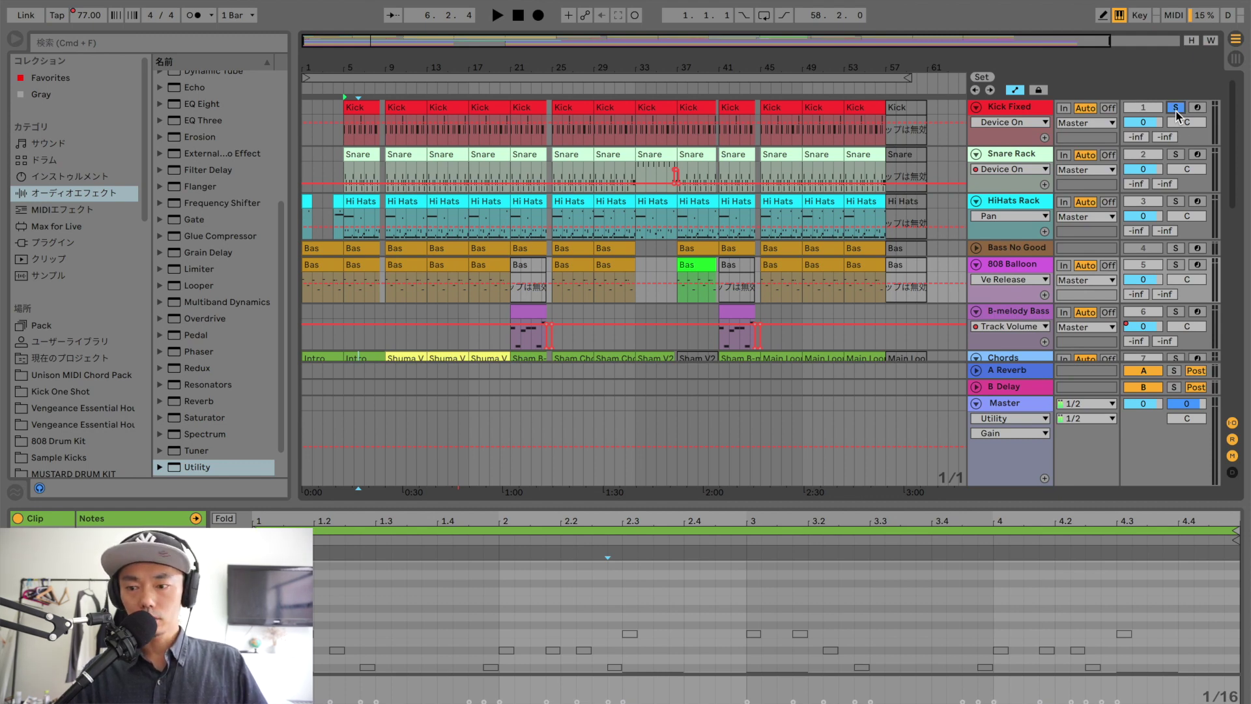
pyautogui.click(1175, 201)
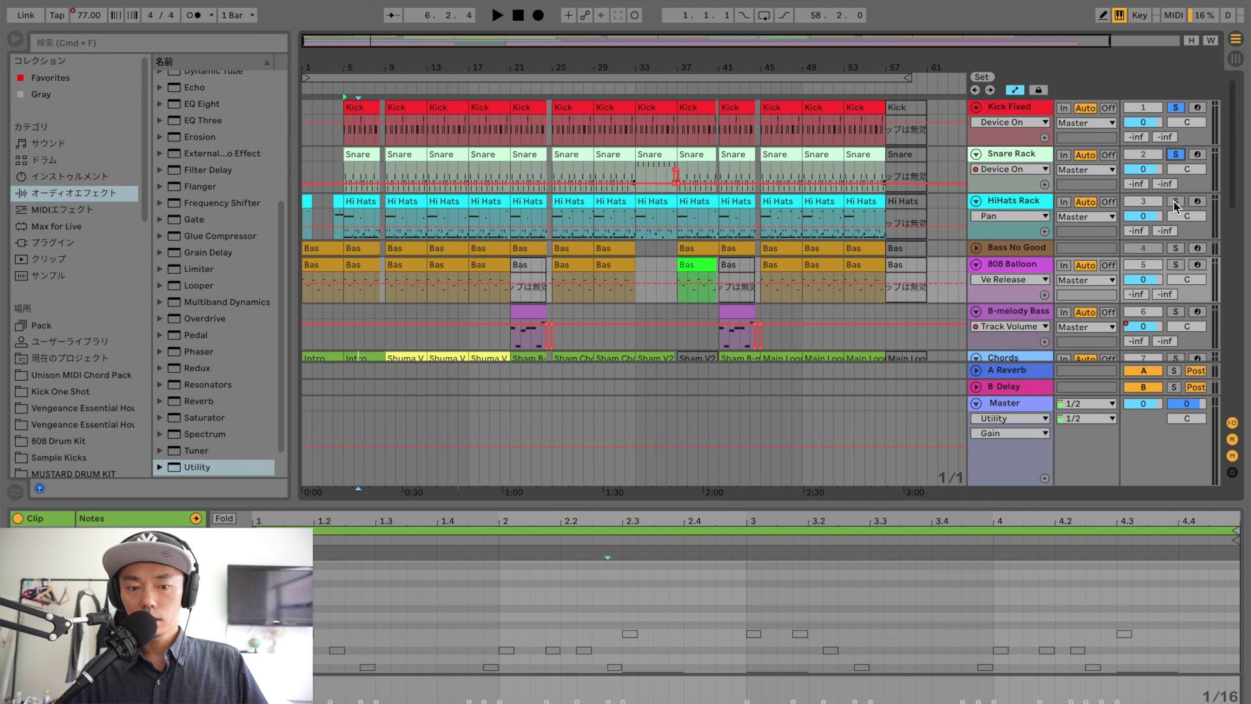
pyautogui.click(1175, 264)
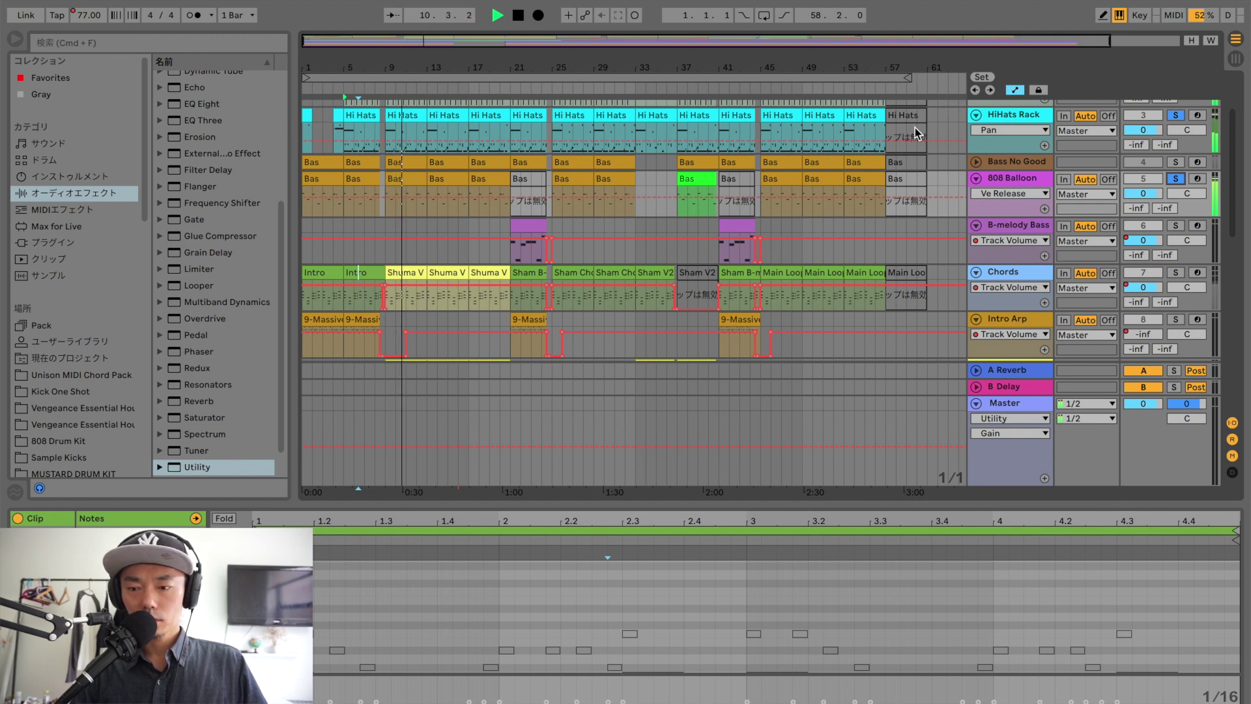
# Step: Solo Chords during playback and listen to it together with the soloed drums and 808 Balloon
pyautogui.scroll(-8, 1163, 246)
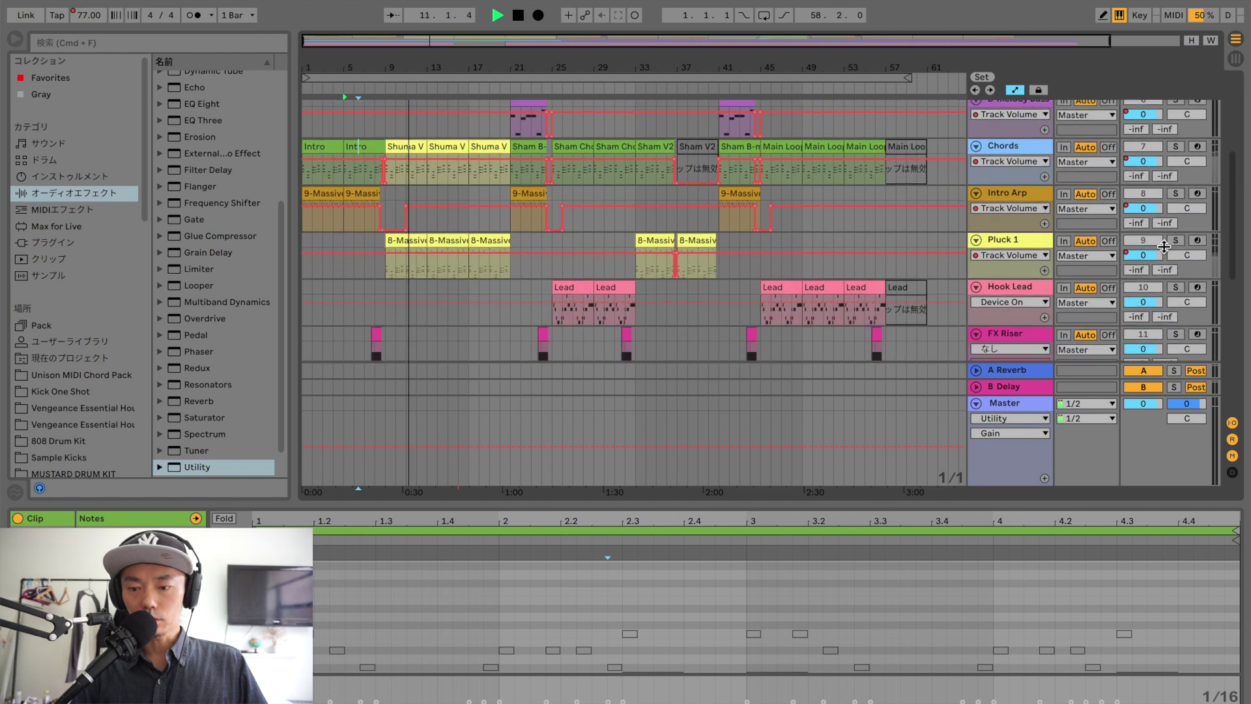
pyautogui.scroll(-3, 1164, 246)
pyautogui.scroll(3, 1164, 247)
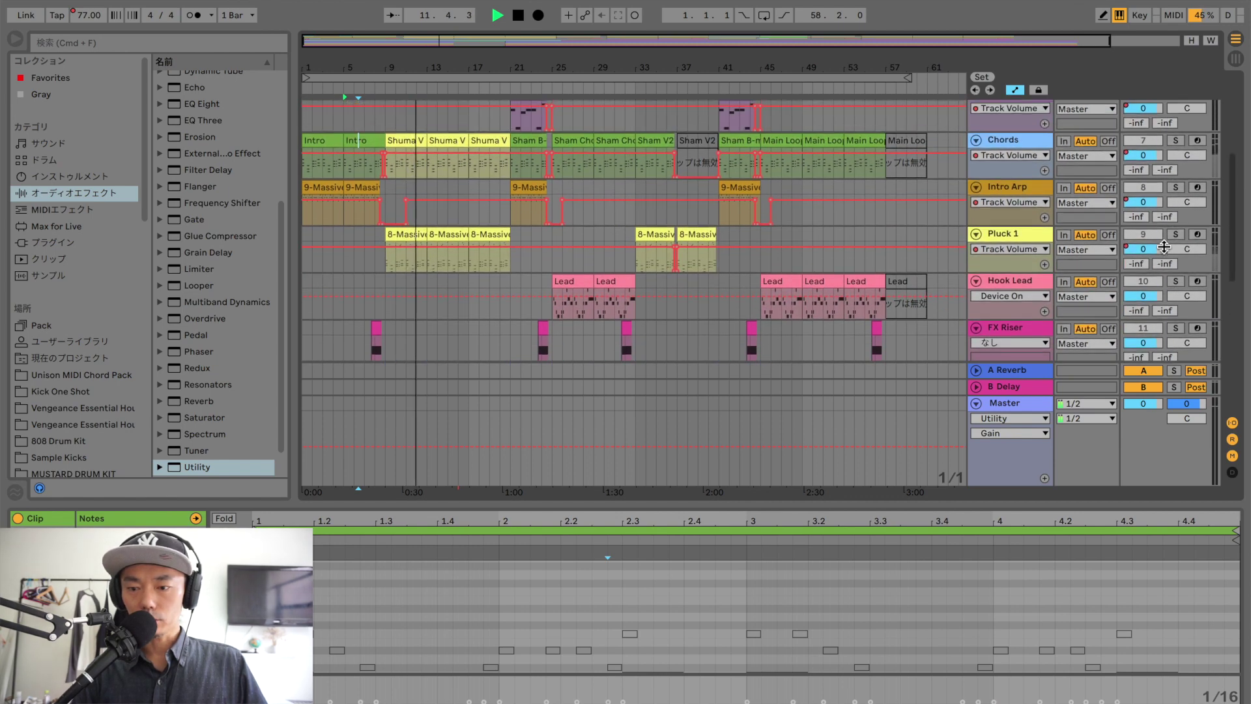
pyautogui.click(1176, 142)
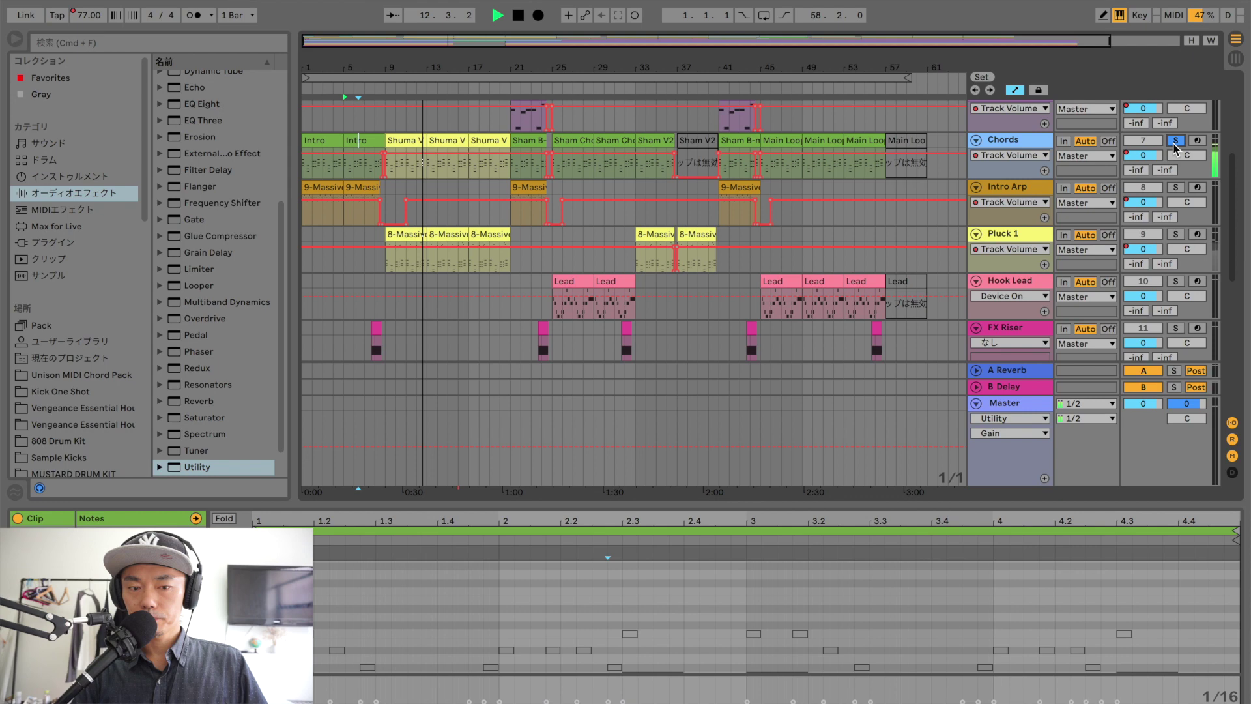
pyautogui.scroll(4, 1174, 149)
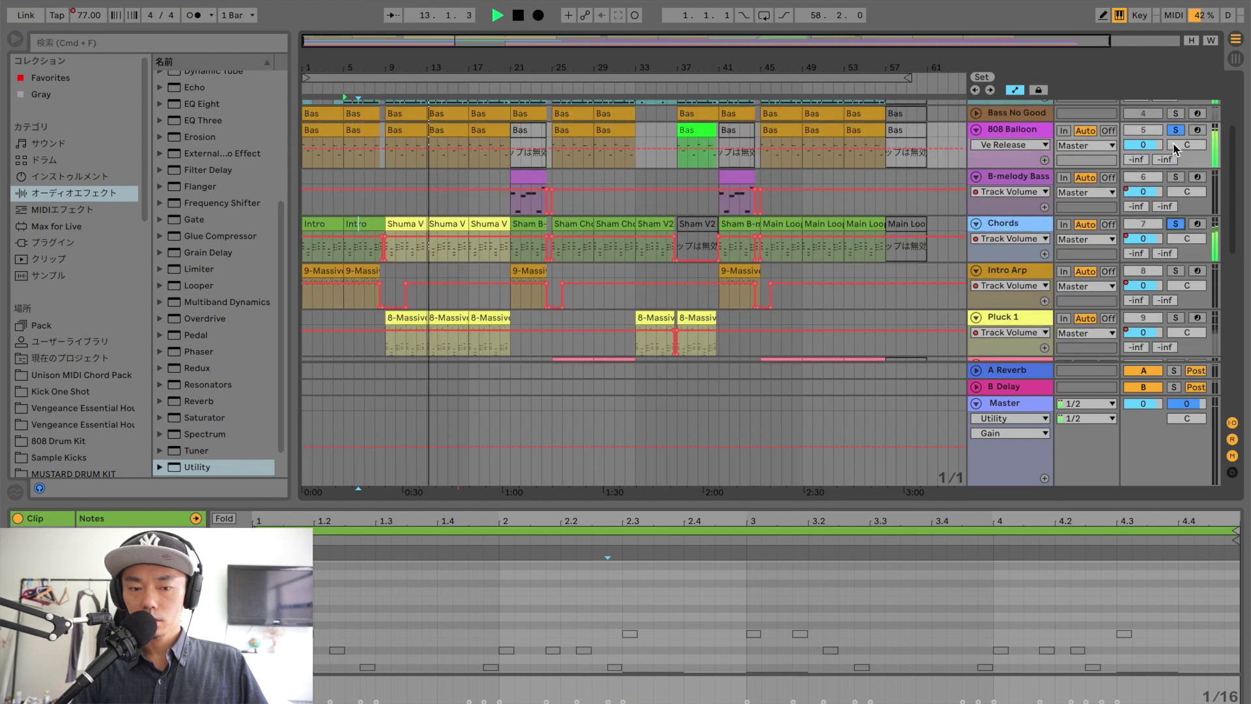
pyautogui.scroll(1, 1175, 149)
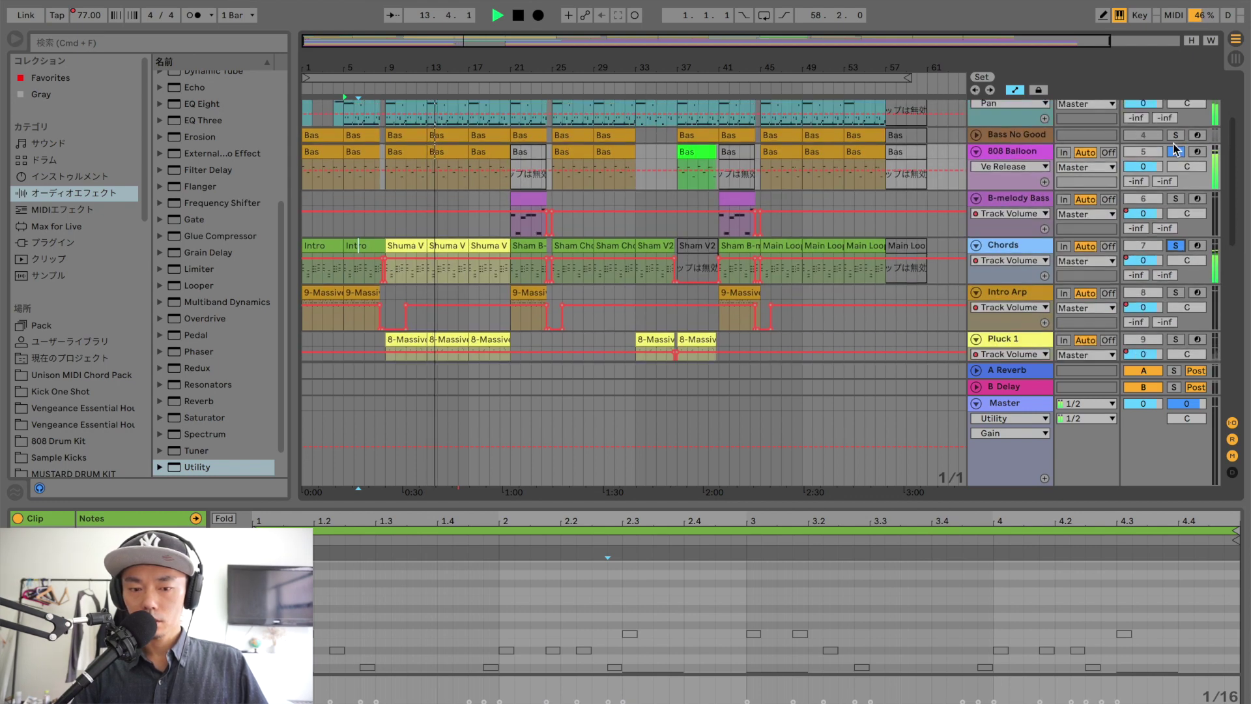
pyautogui.scroll(3, 1175, 149)
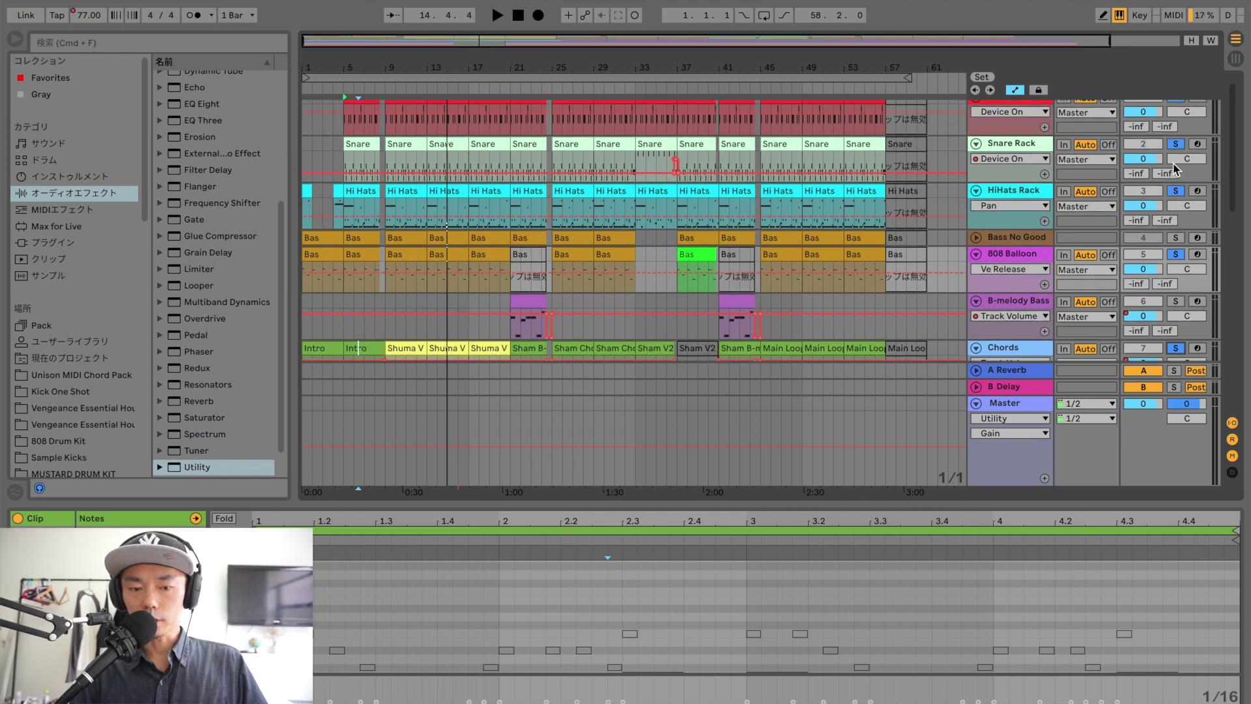
# Step: Show the first Pluck 1 clip at bar 9 and add Pluck 1 to the soloed tracks
pyautogui.scroll(2, 1176, 157)
pyautogui.scroll(-8, 1176, 168)
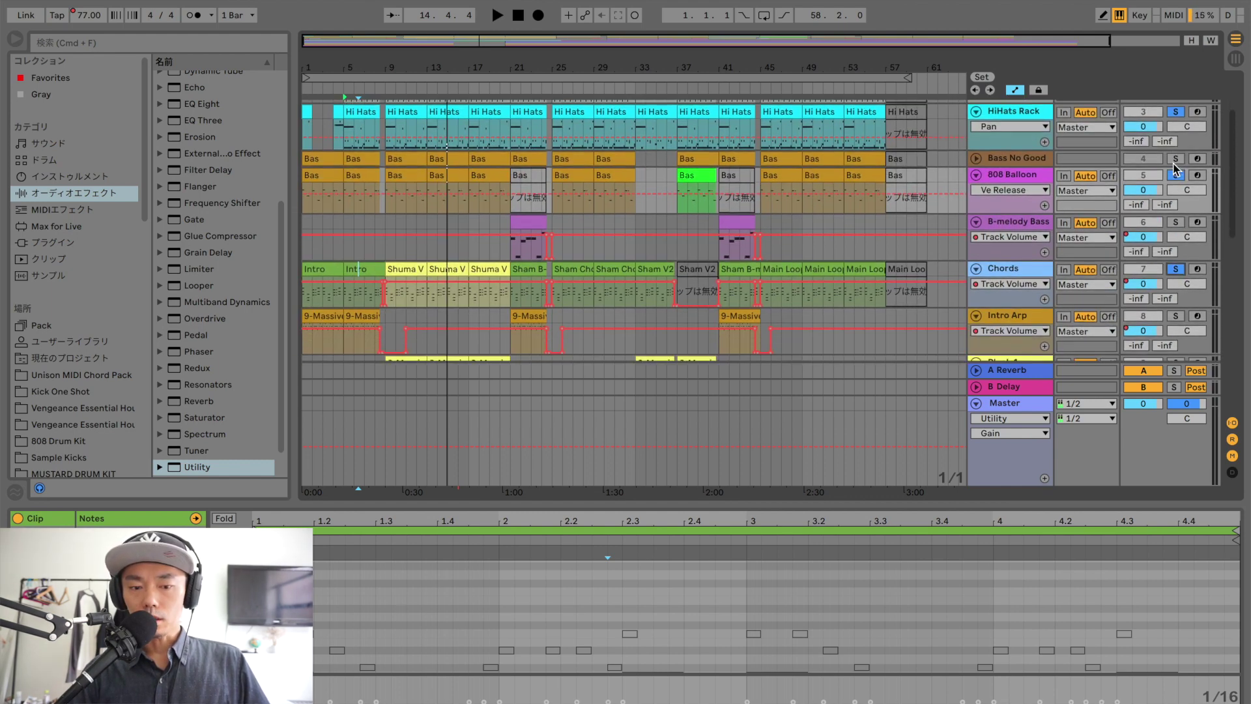
pyautogui.scroll(-1, 1173, 164)
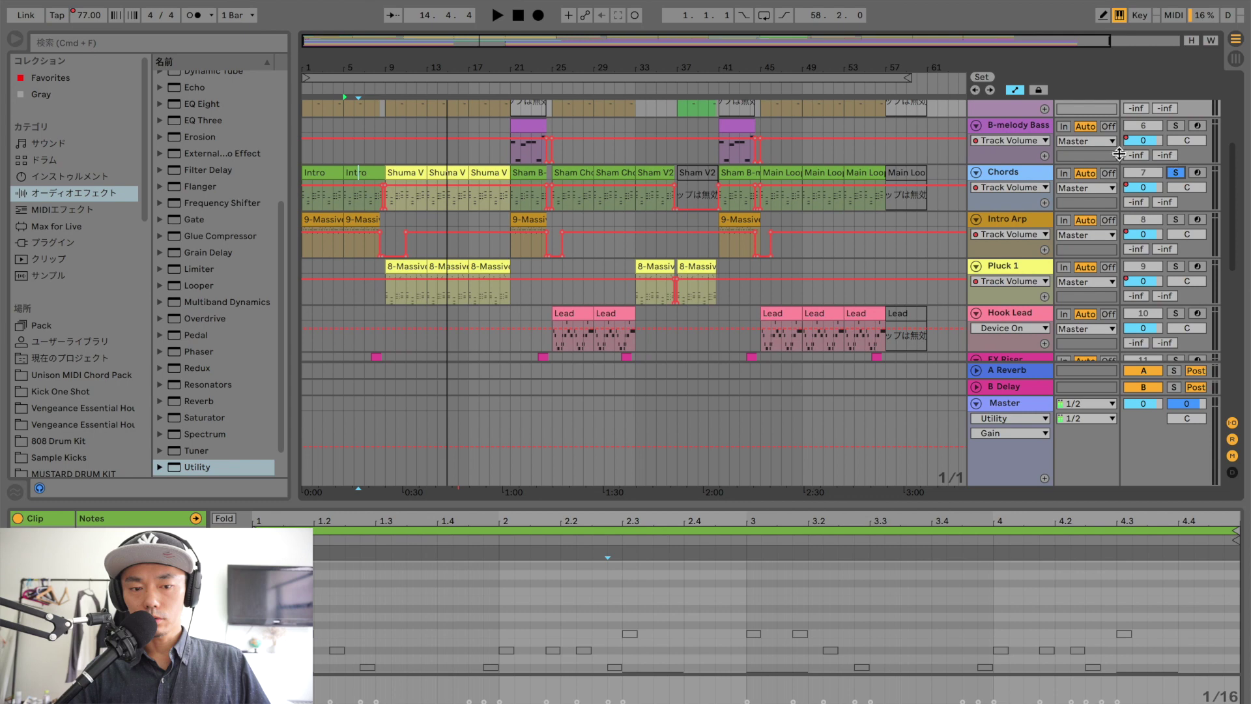
pyautogui.click(364, 174)
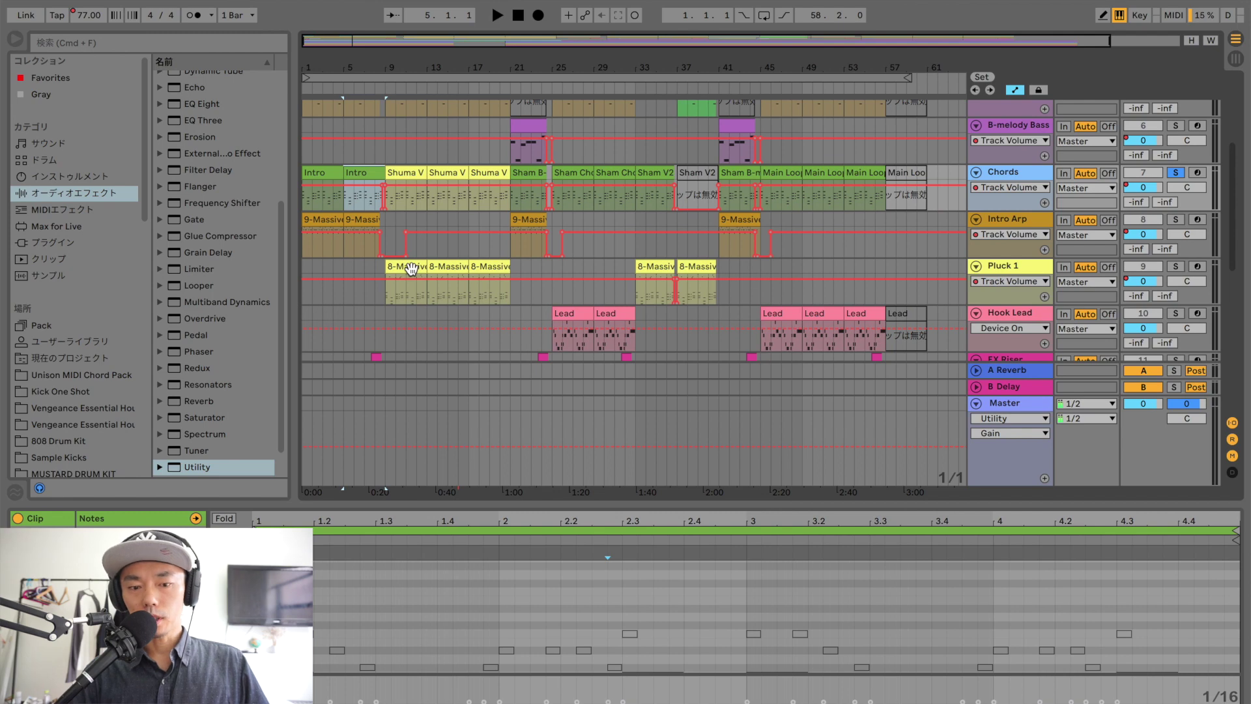
pyautogui.scroll(-3, 411, 268)
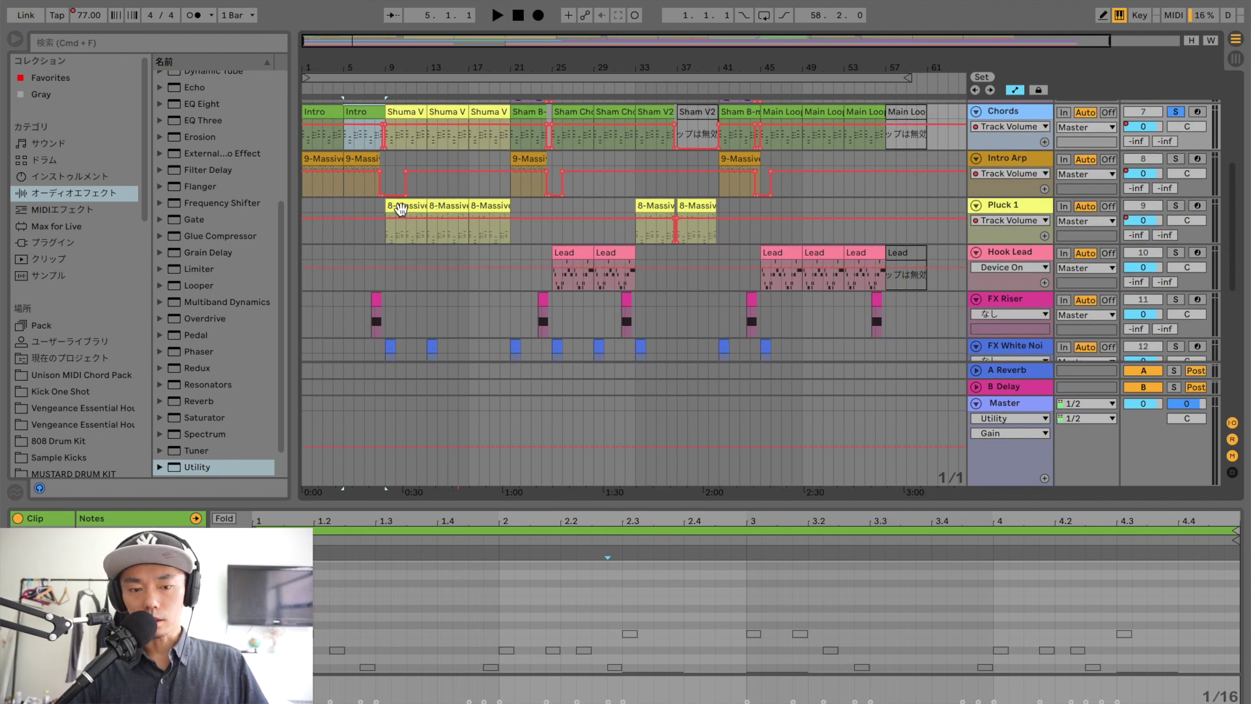
pyautogui.click(401, 208)
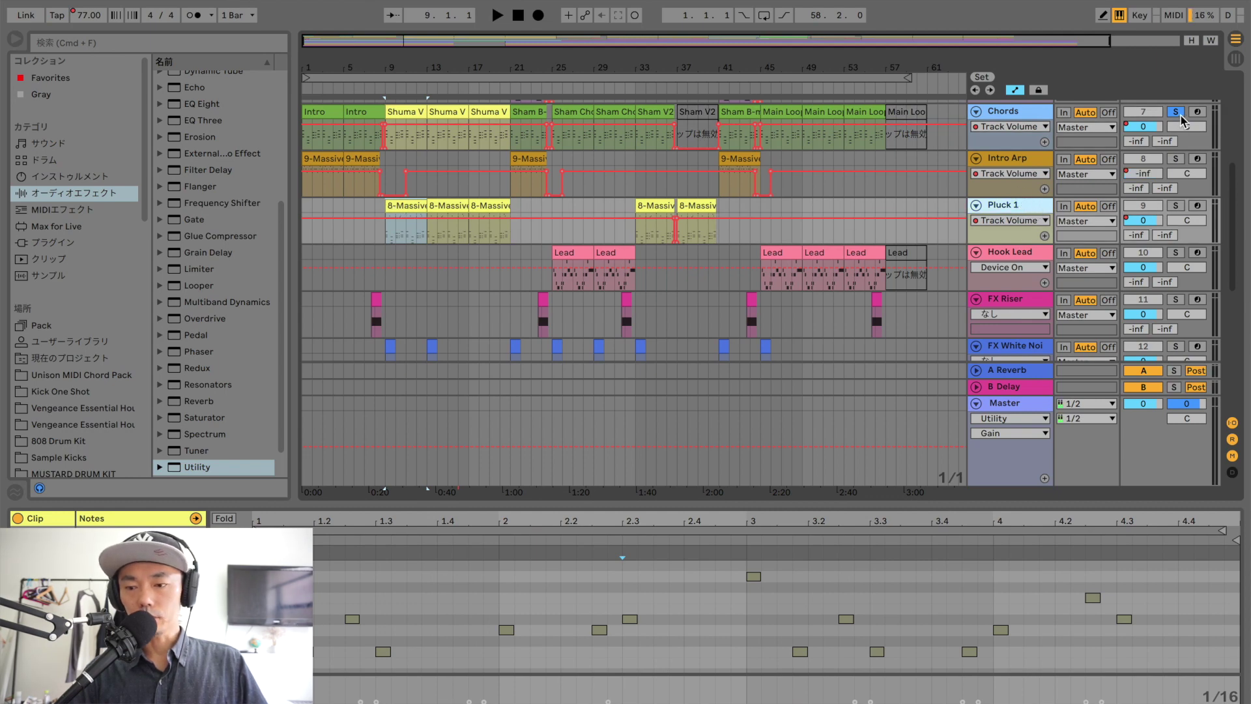
pyautogui.keyDown('super'); pyautogui.click(1175, 206); pyautogui.keyUp('super')
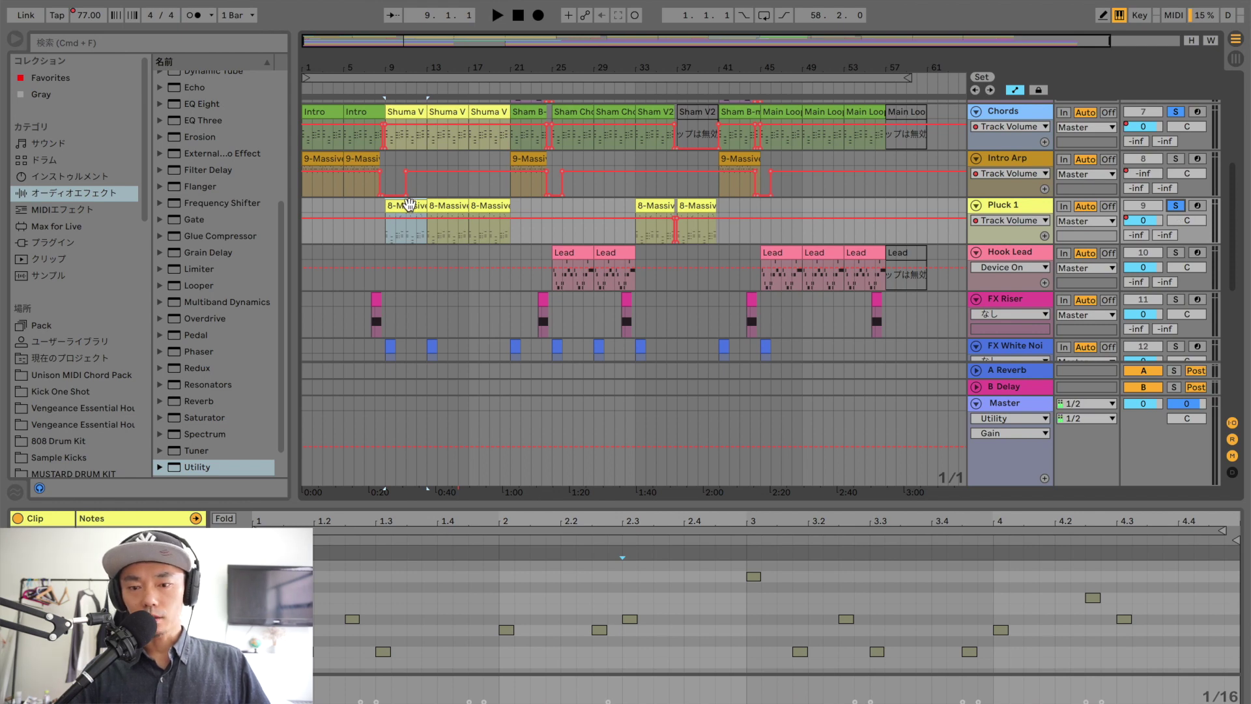
# Step: Move the loop start to bar 9, select the looped range and play it
pyautogui.moveTo(307, 79); pyautogui.dragTo(387, 83)
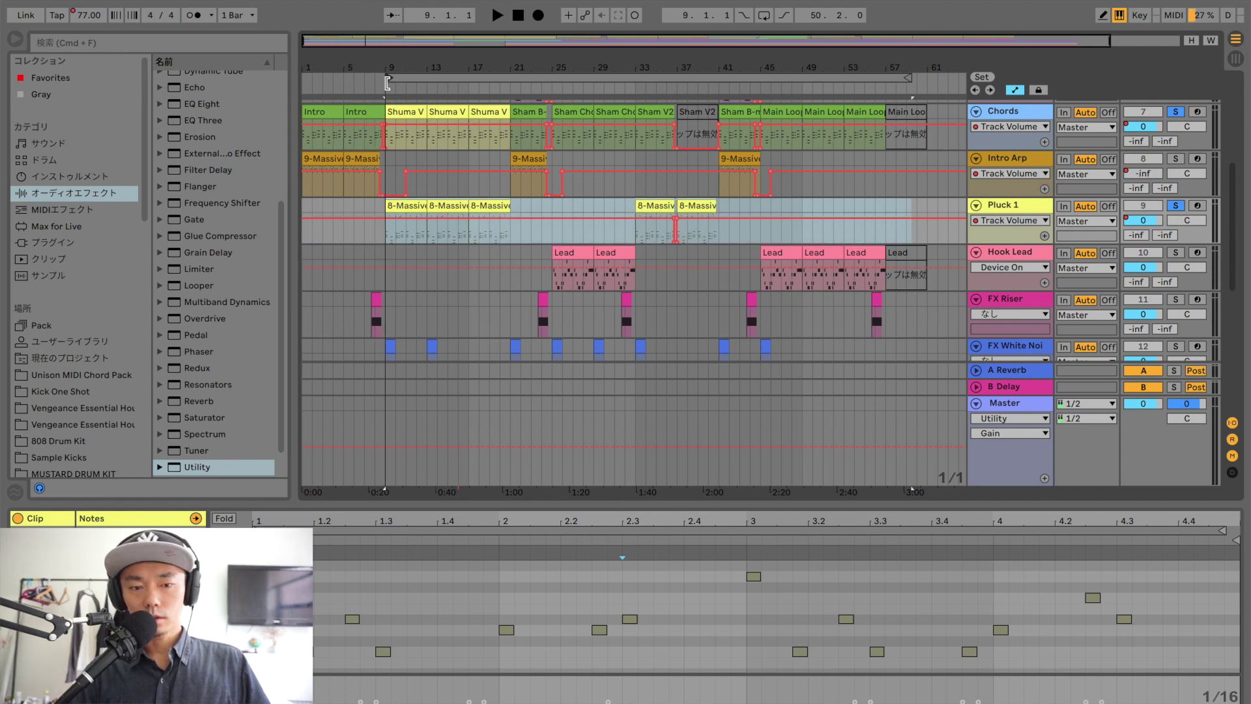
pyautogui.click(399, 79)
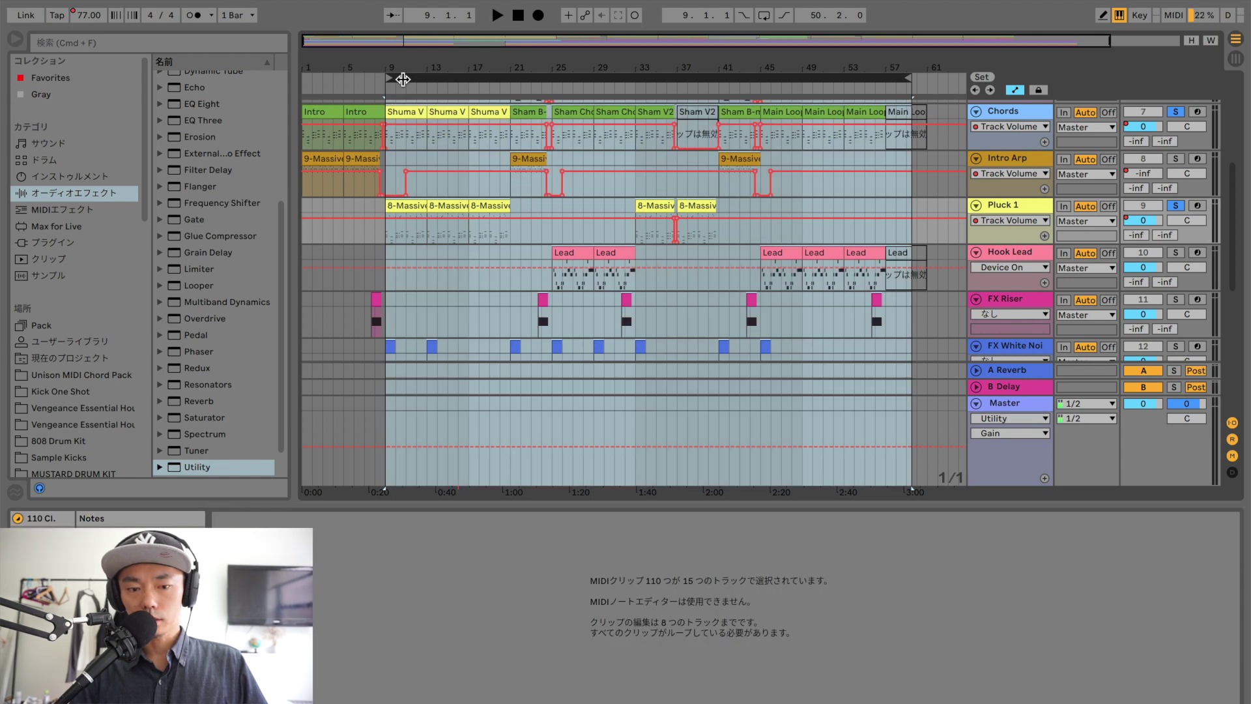
pyautogui.press('space')
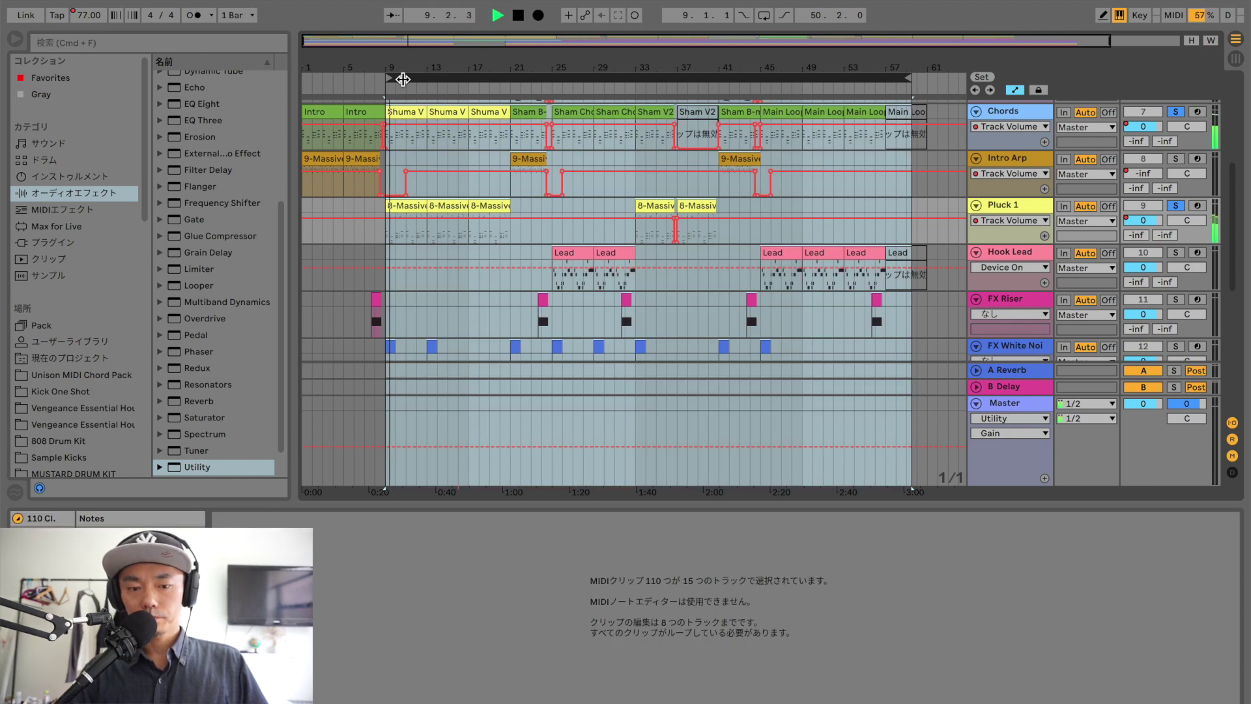
# Step: Remove Chords and 808 Balloon from the soloed tracks during playback, listen to Pluck 1 with the drums, and stop
pyautogui.click(1175, 112)
pyautogui.scroll(5, 1176, 116)
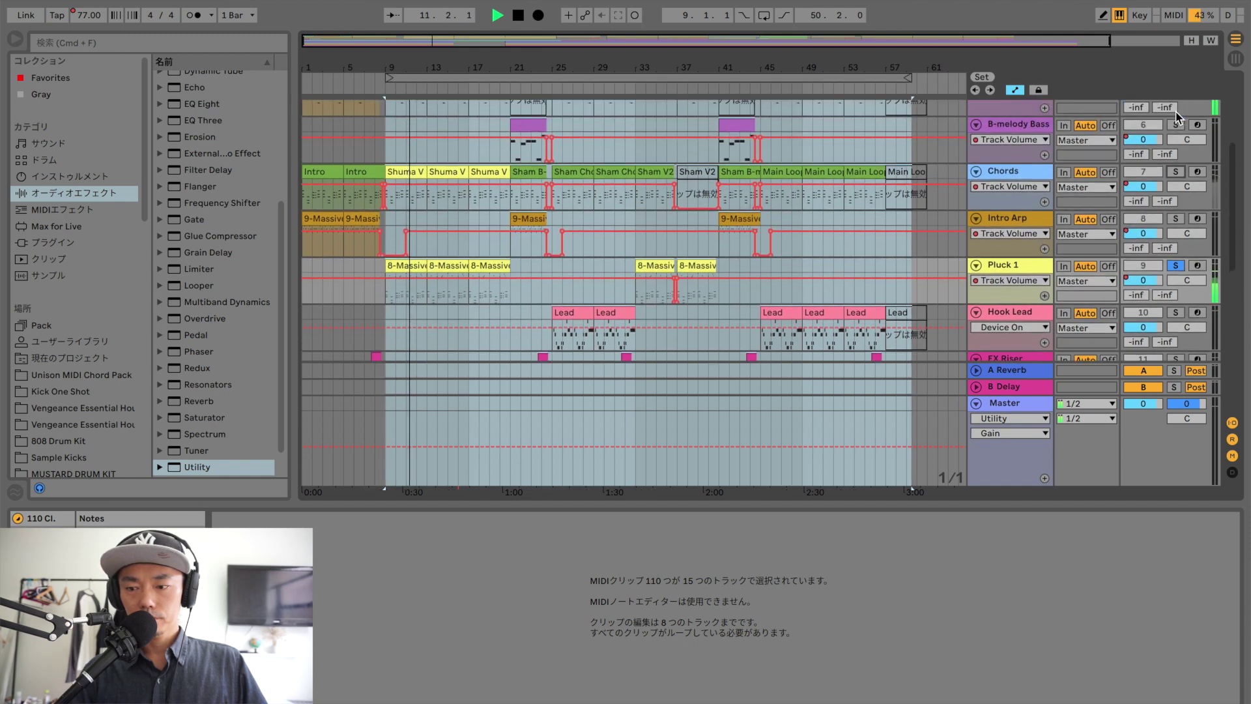
pyautogui.click(1175, 126)
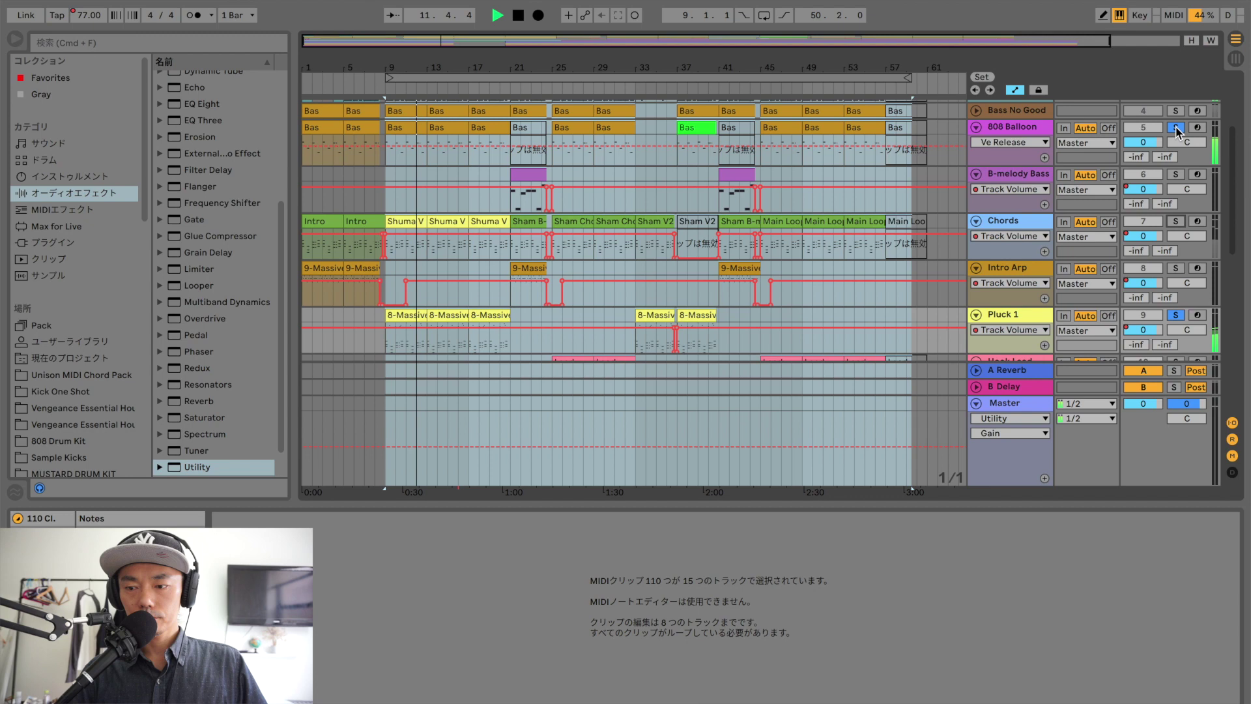
pyautogui.scroll(5, 1177, 131)
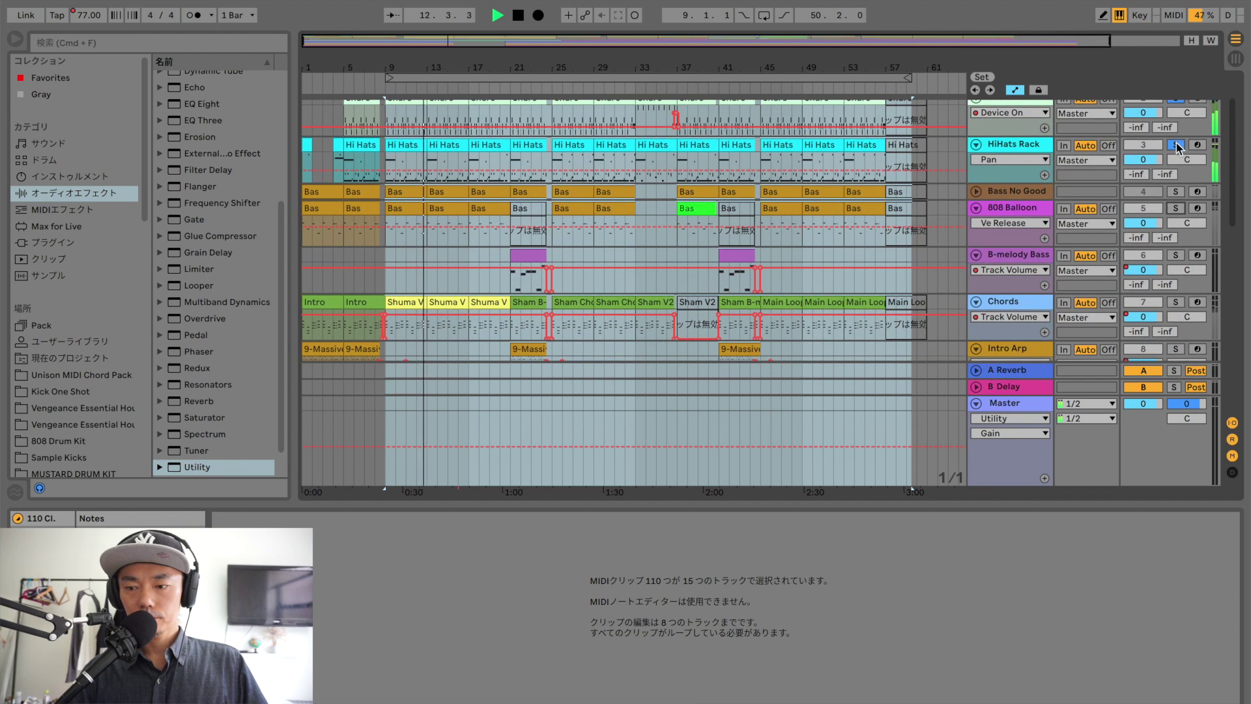
pyautogui.scroll(-5, 1145, 176)
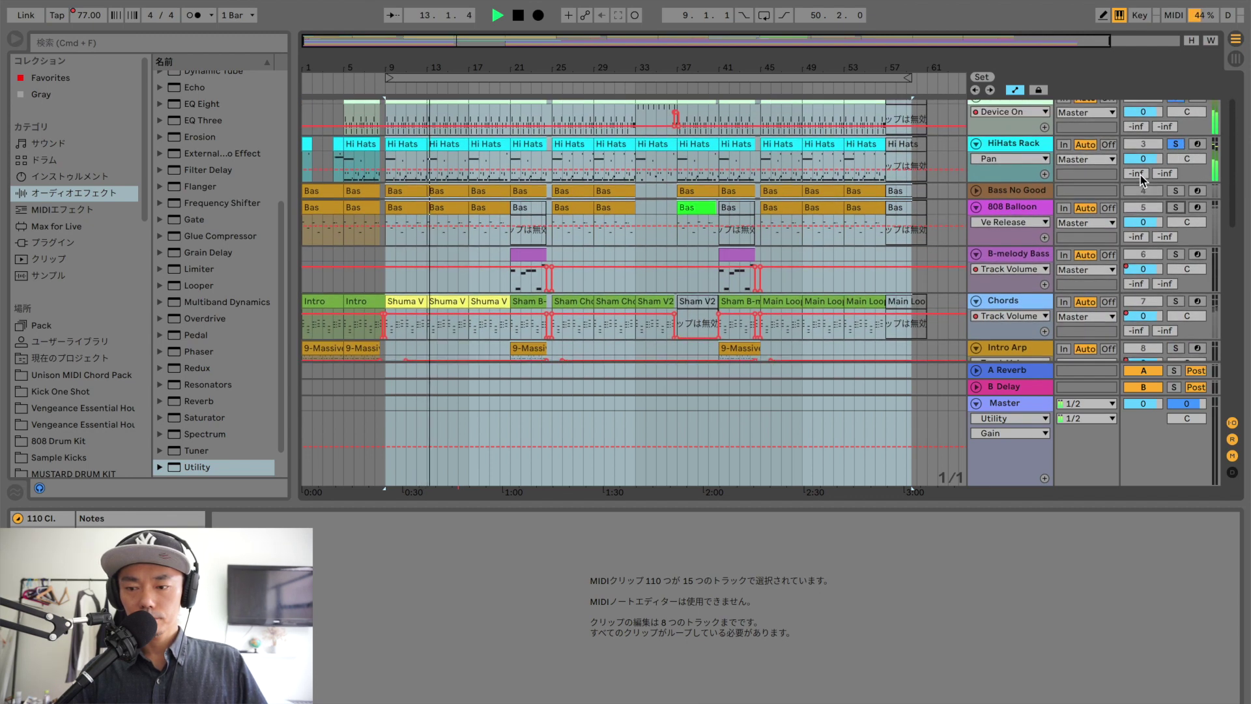
pyautogui.scroll(-3, 1142, 180)
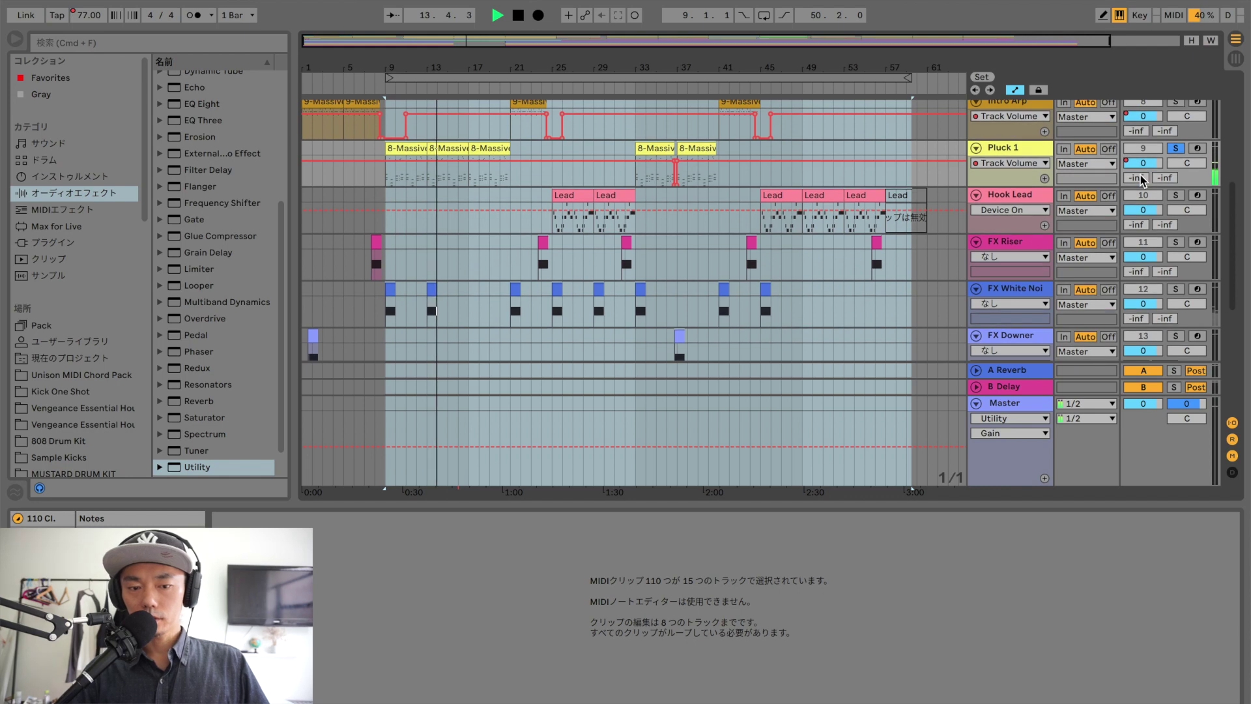
pyautogui.scroll(-1, 1142, 181)
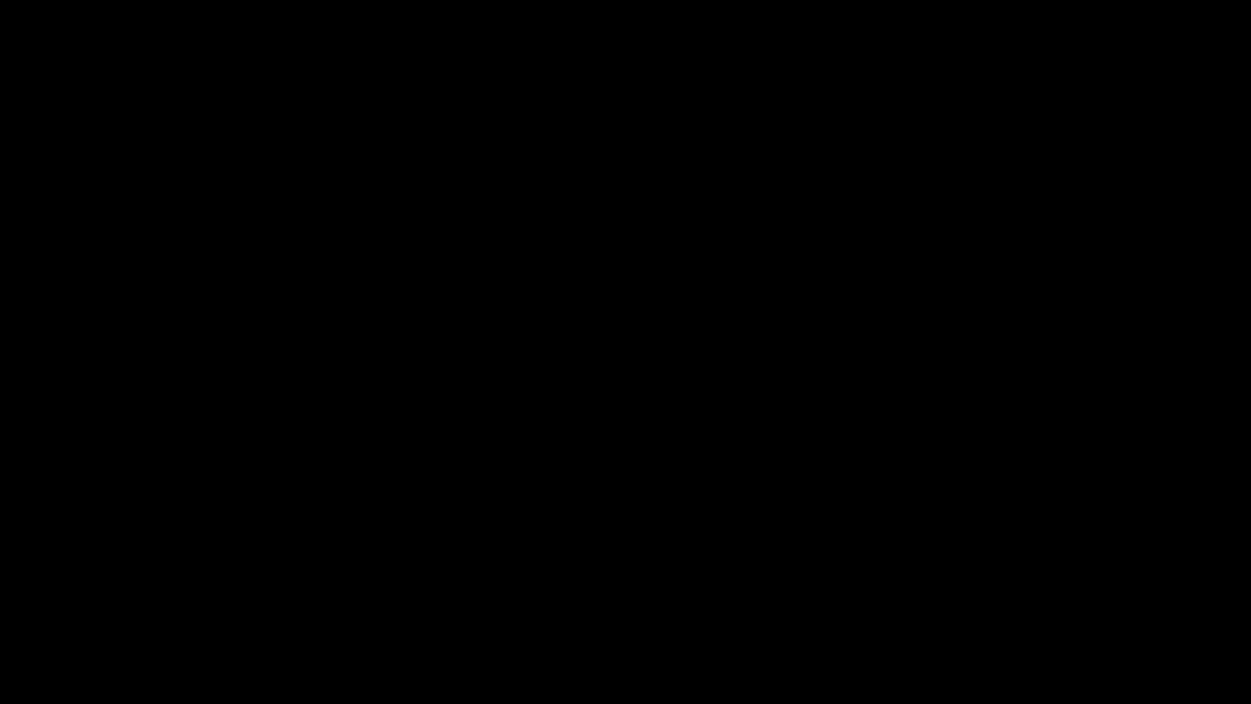
pyautogui.press('space')
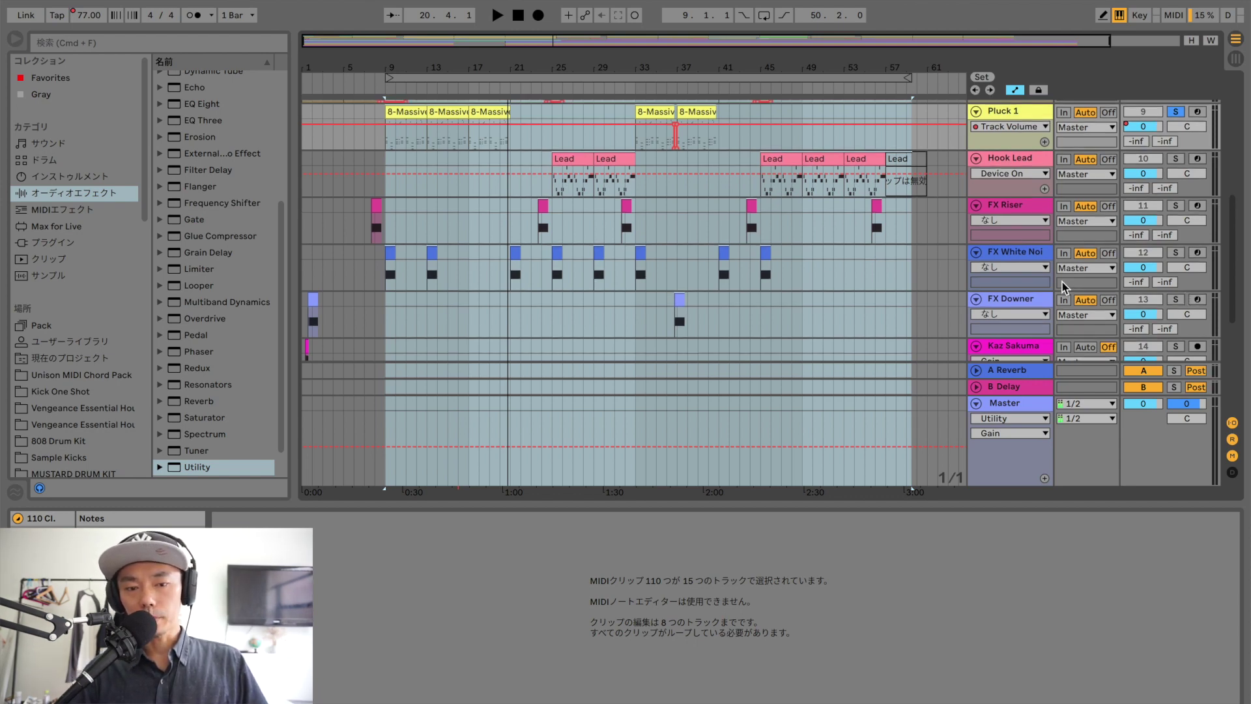
# Step: Clear the Pluck 1 solo, move the loop start to bar 25 and play the section with the Hook Lead clips
pyautogui.scroll(3, 1062, 286)
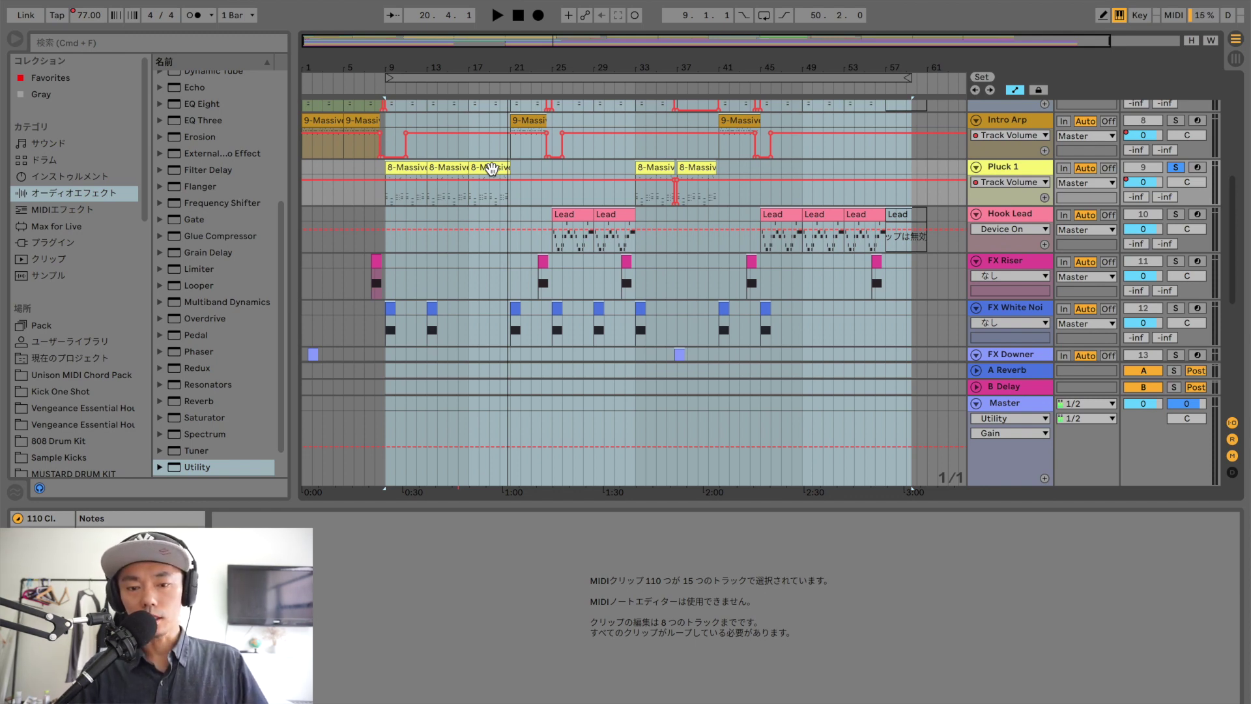
pyautogui.scroll(3, 619, 196)
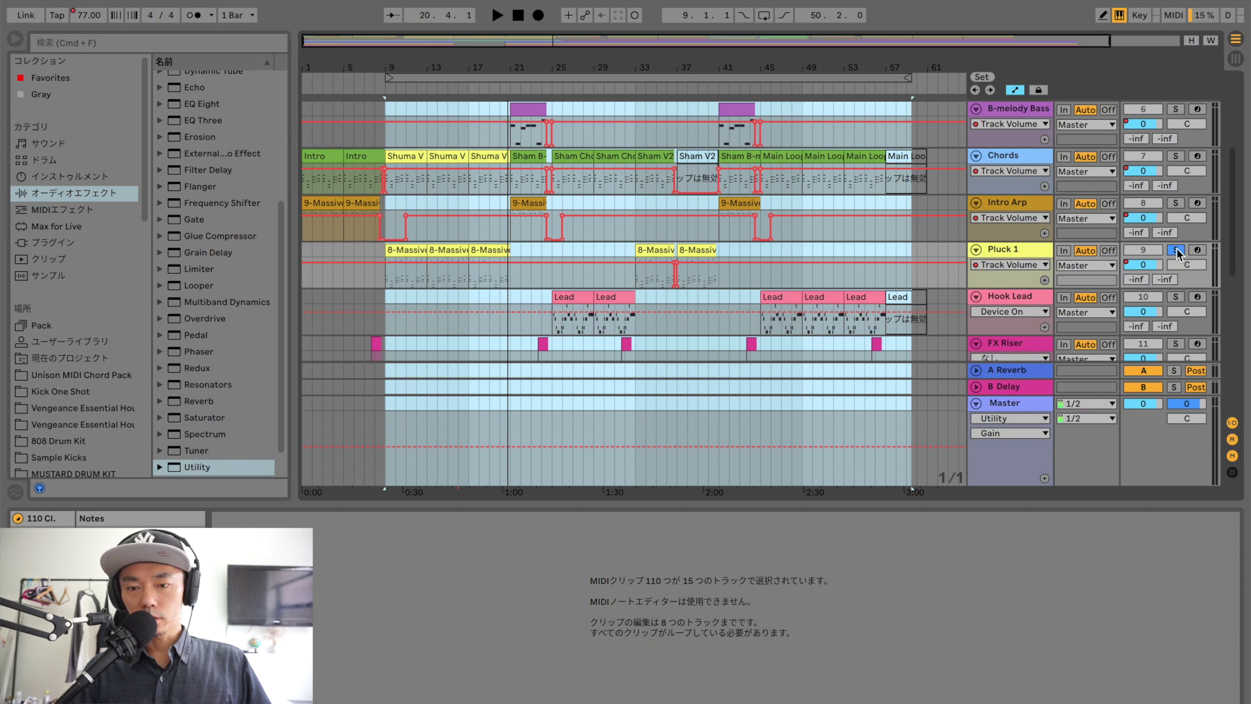
pyautogui.scroll(-3, 782, 247)
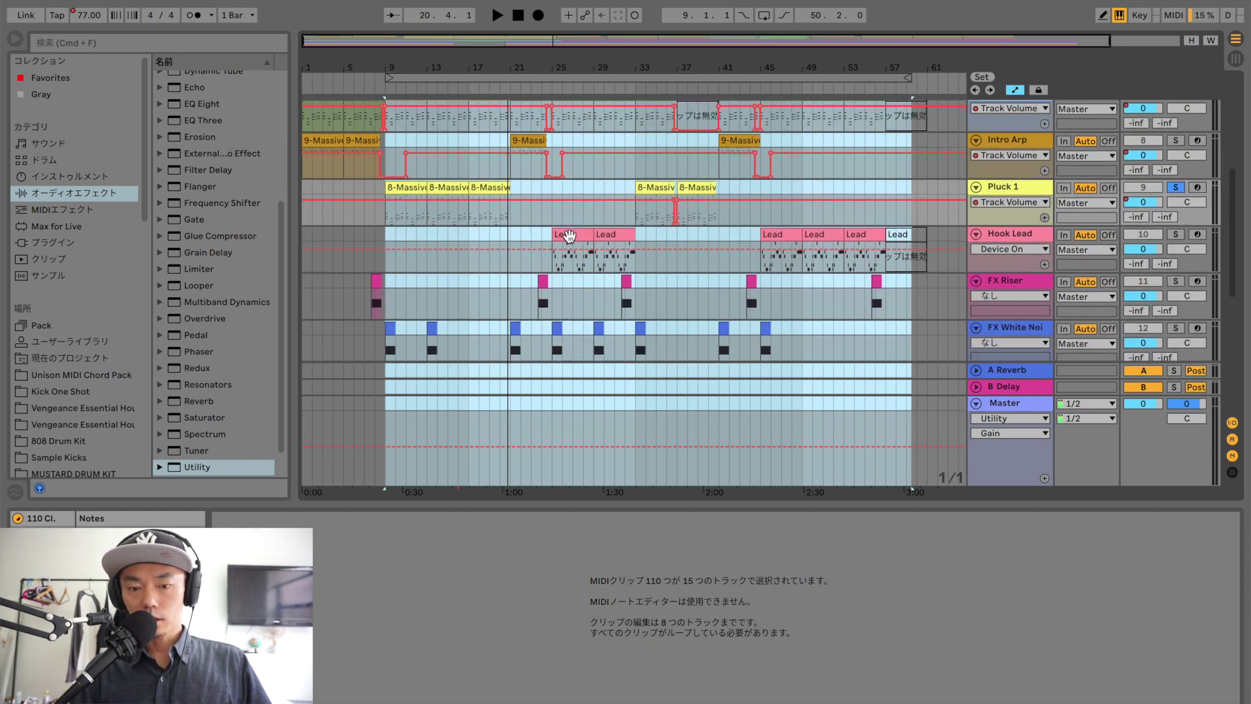
pyautogui.click(569, 236)
pyautogui.click(622, 236)
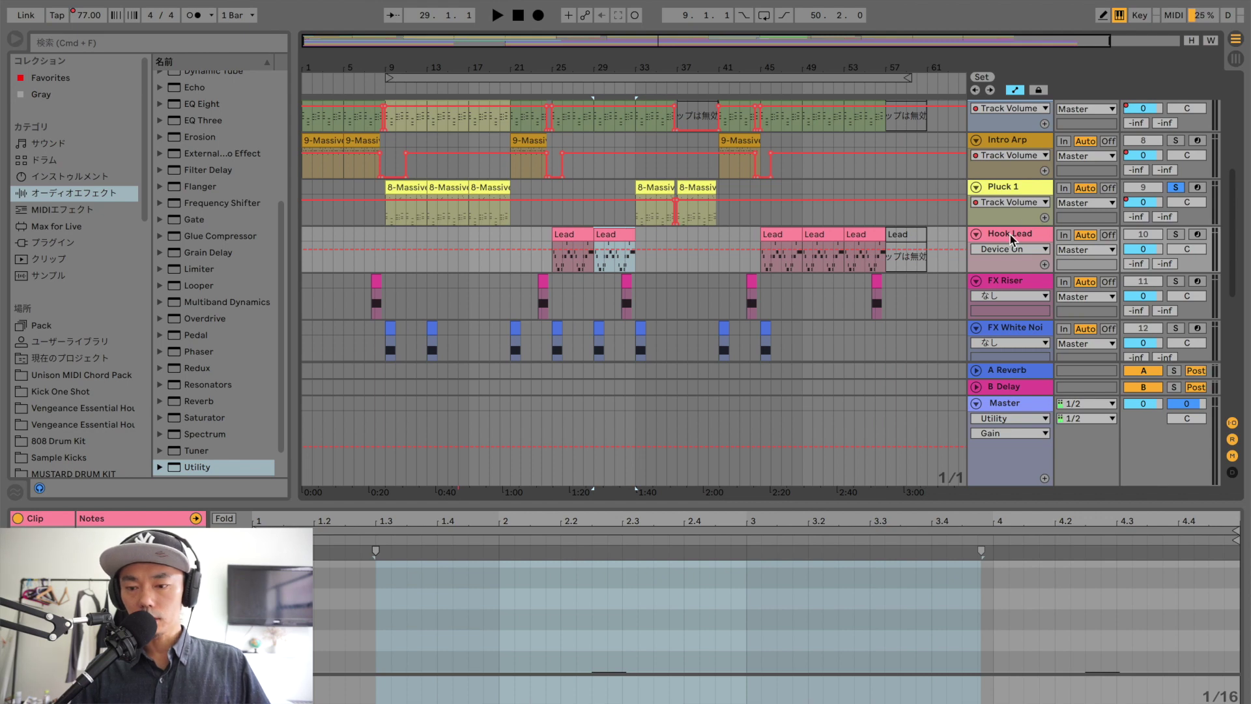
pyautogui.click(1175, 187)
pyautogui.moveTo(389, 78); pyautogui.dragTo(555, 78)
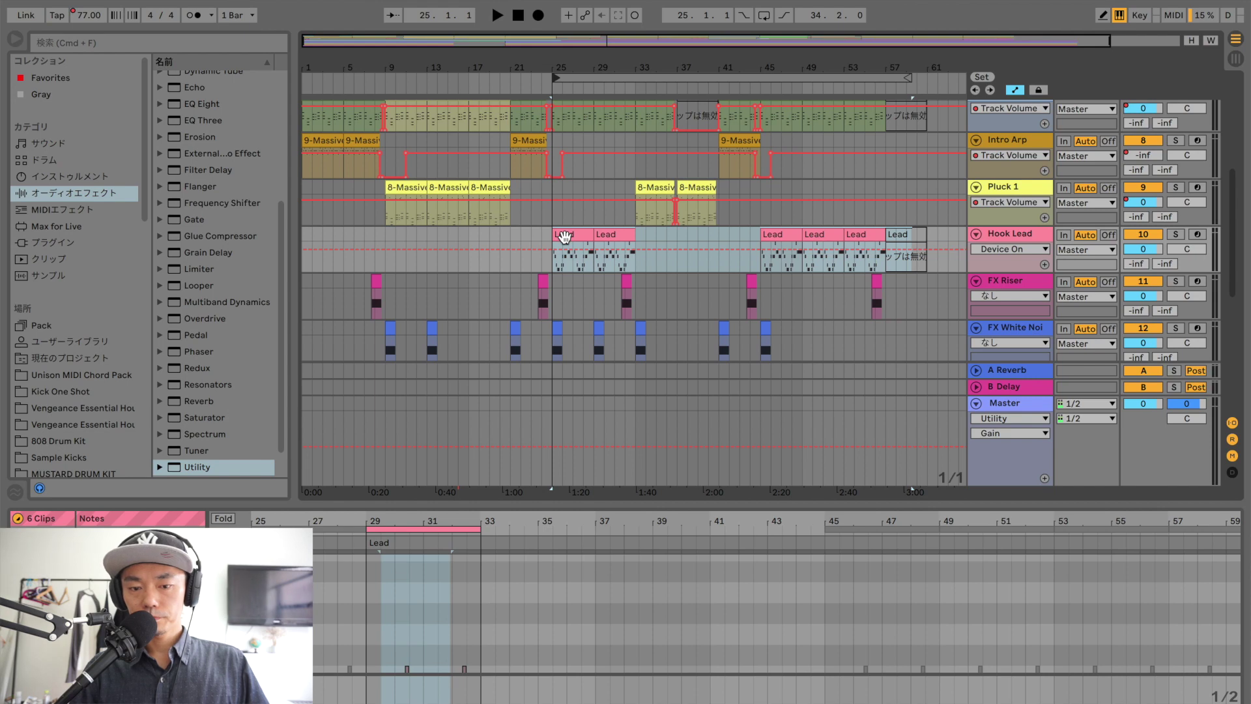
pyautogui.press('space')
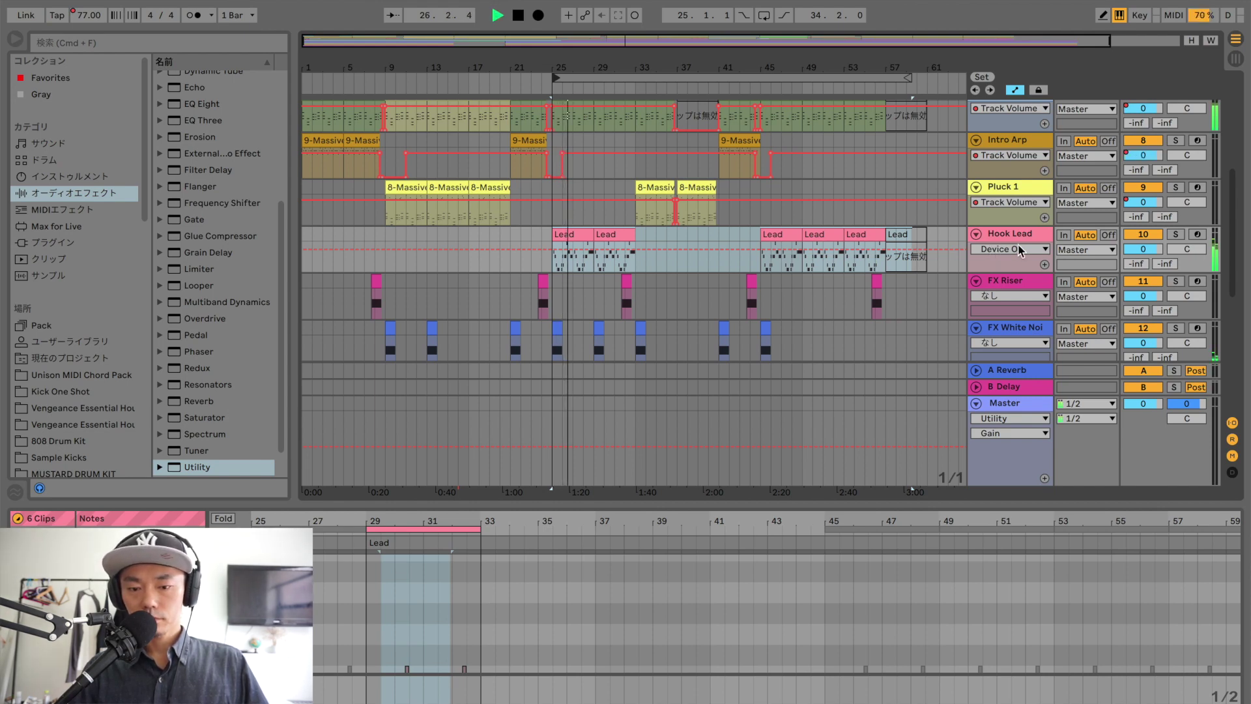
# Step: Deactivate the Hook Pad track during playback and listen to the hook without it
pyautogui.scroll(-10, 1020, 251)
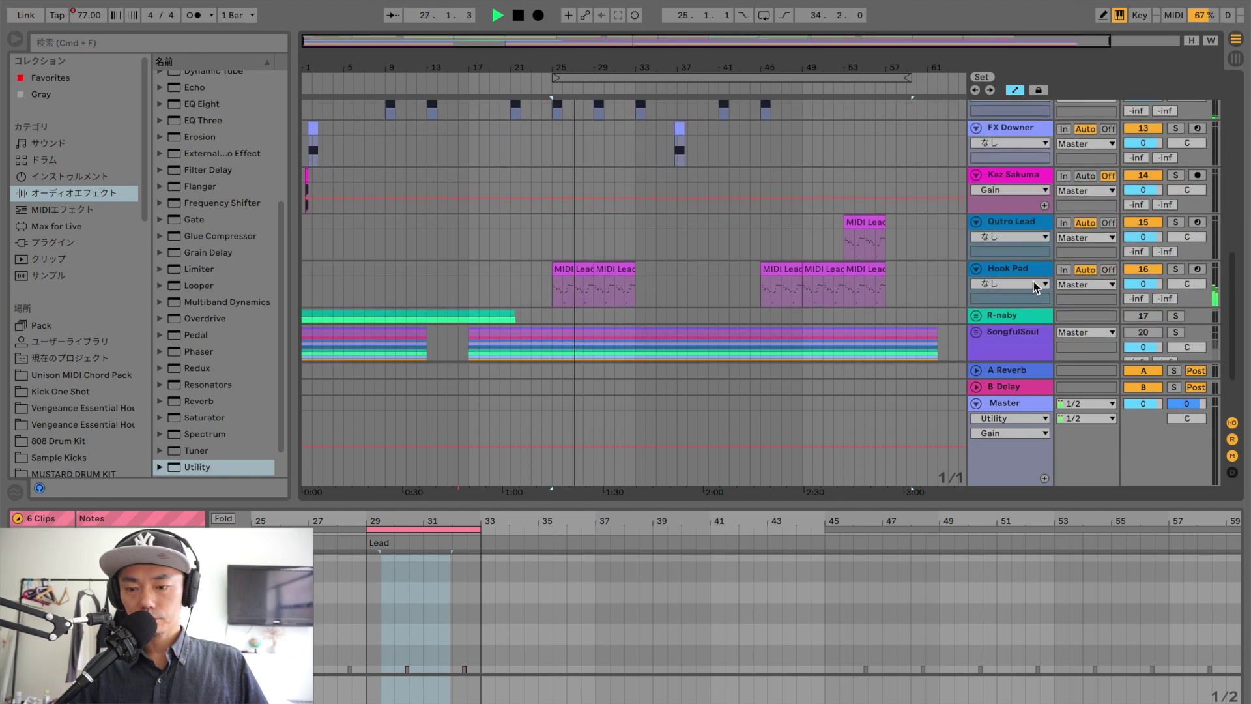
pyautogui.click(1142, 269)
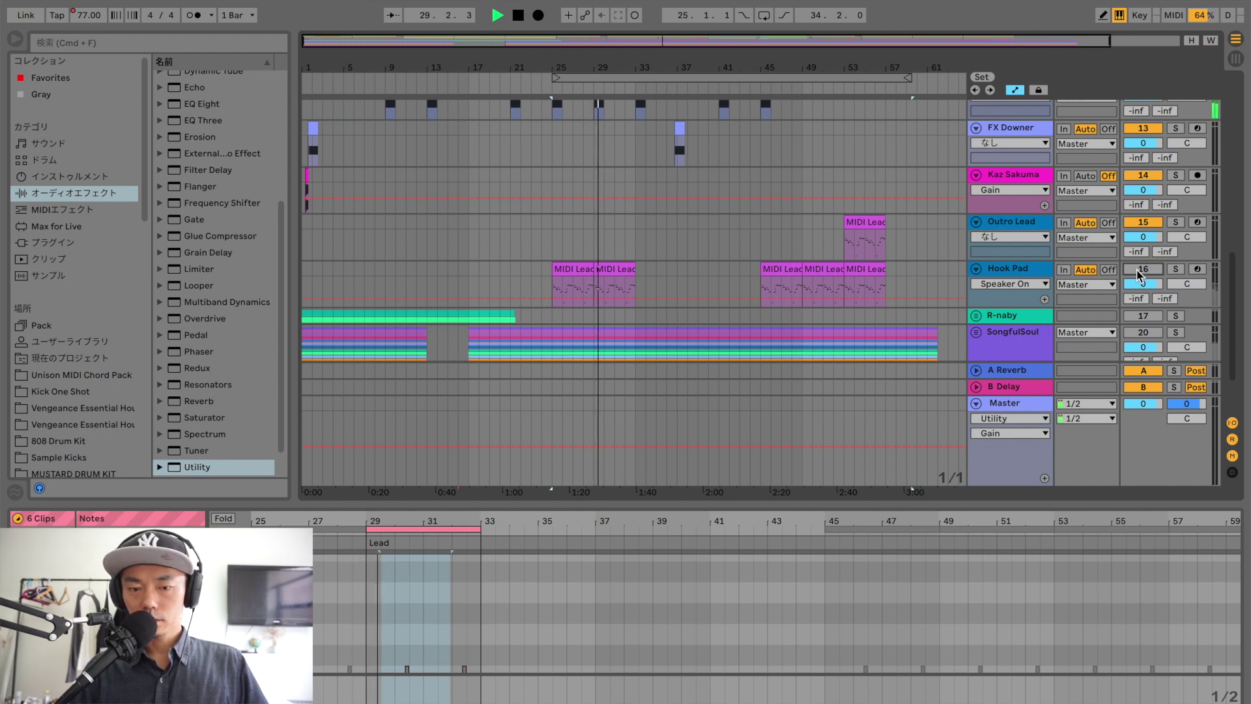
pyautogui.scroll(2, 1137, 273)
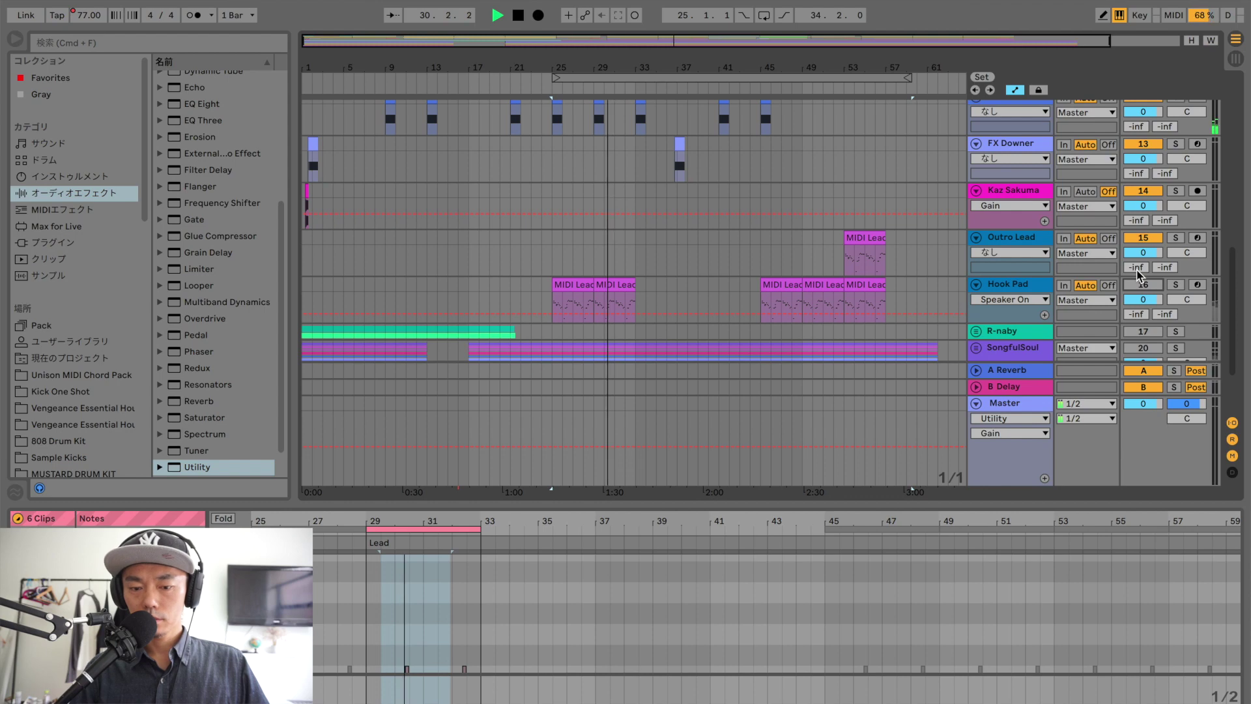
pyautogui.scroll(3, 1136, 273)
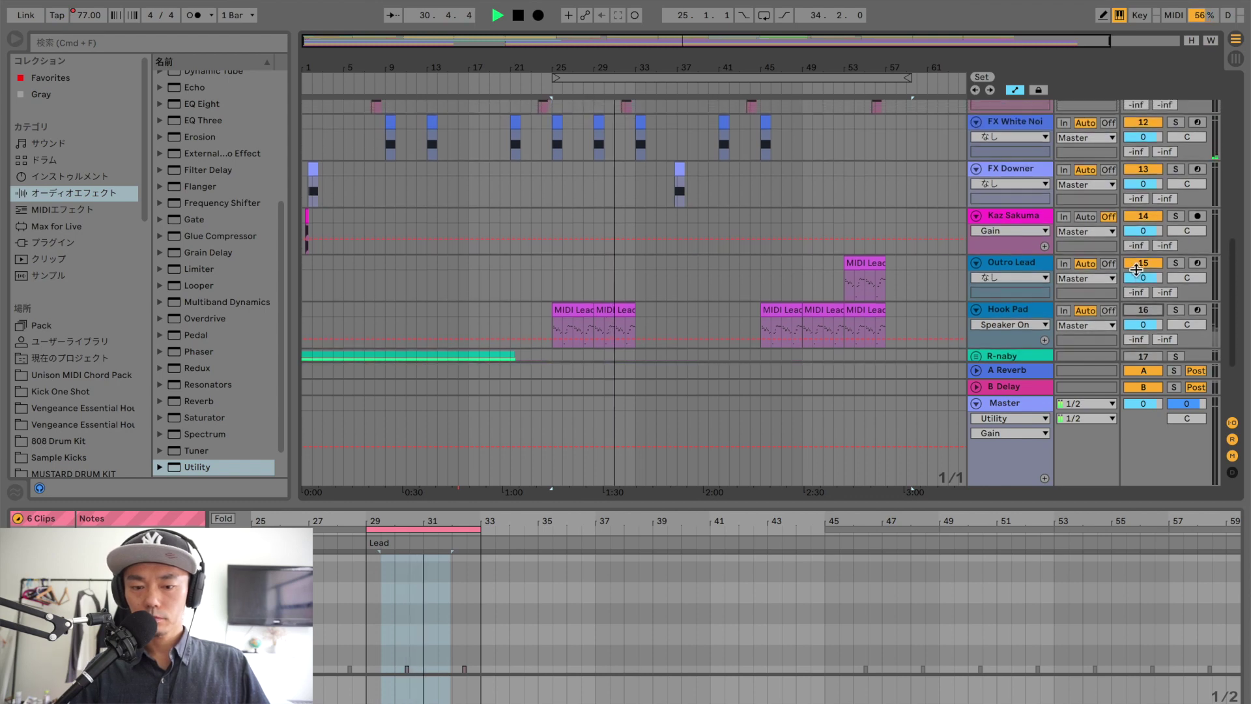
# Step: Show the notes of the Hook Pad clips at bars 25 and 29 in an enlarged note editor and stop playback
pyautogui.click(567, 309)
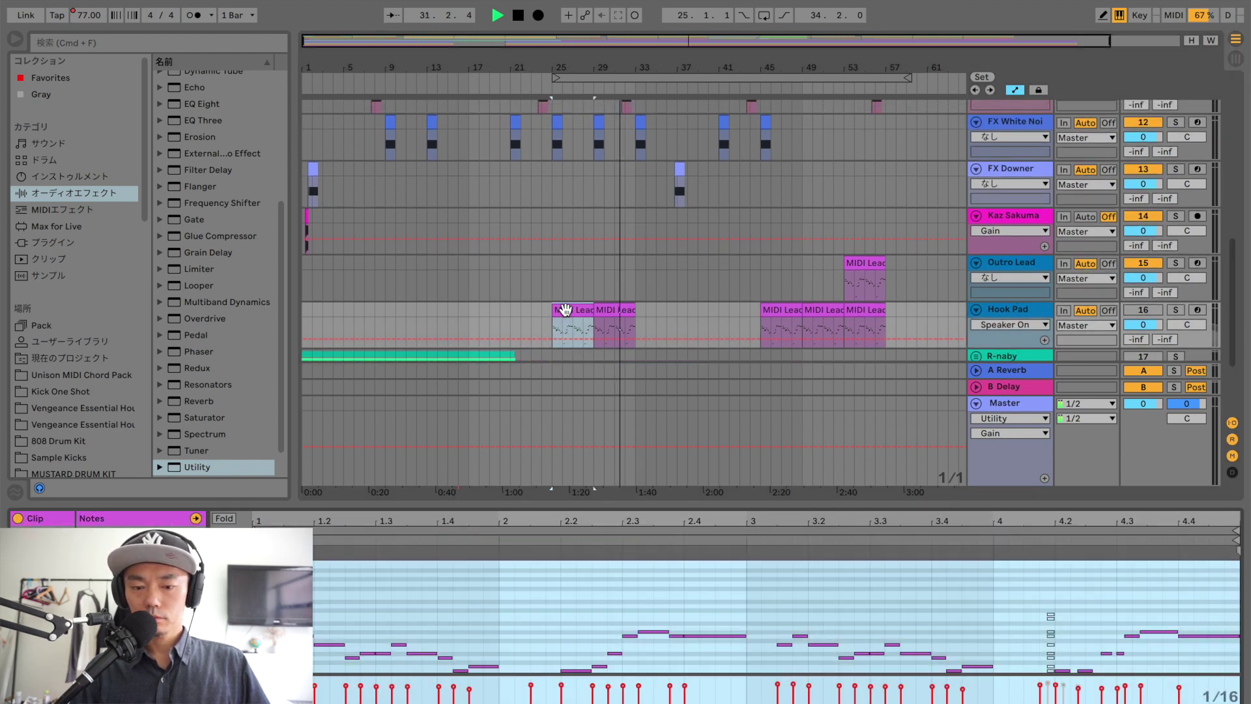
pyautogui.click(625, 309)
pyautogui.moveTo(674, 500); pyautogui.dragTo(673, 336)
pyautogui.press('space')
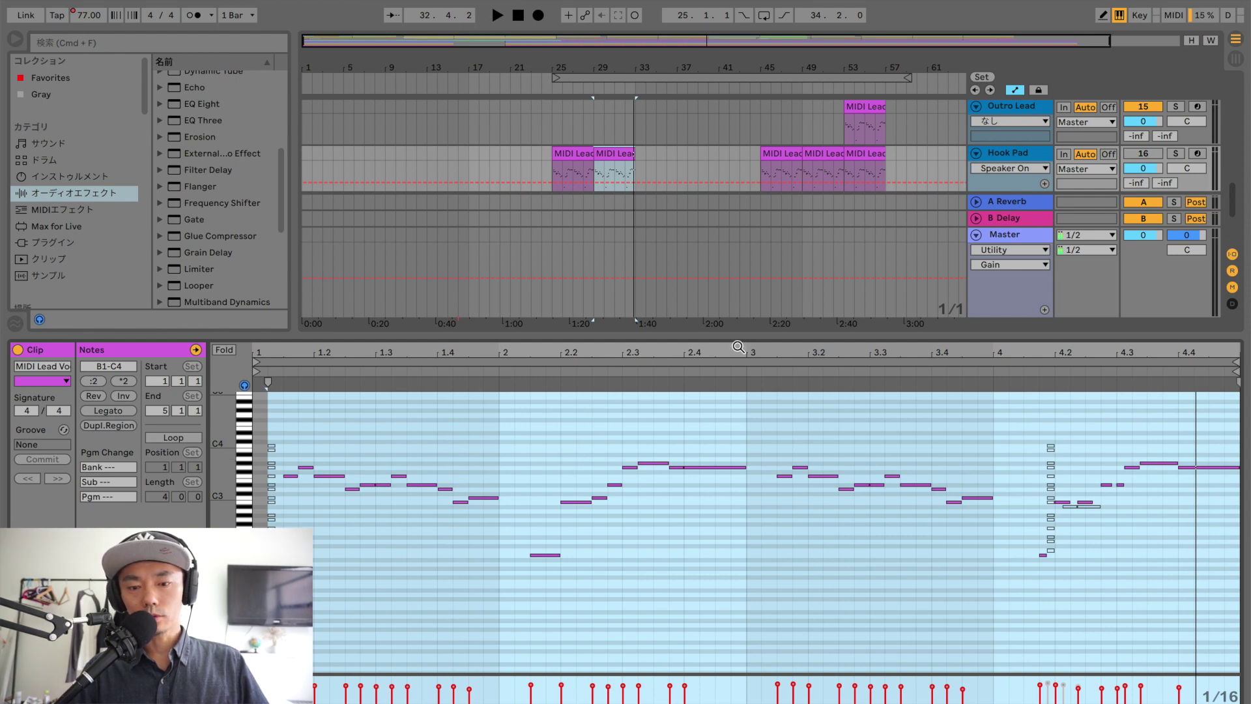
# Step: Open the Hook Lead clip at bar 25 and enlarge the note editor to show its melody notes
pyautogui.moveTo(887, 336); pyautogui.dragTo(889, 469)
pyautogui.scroll(3, 1041, 186)
pyautogui.scroll(6, 1041, 186)
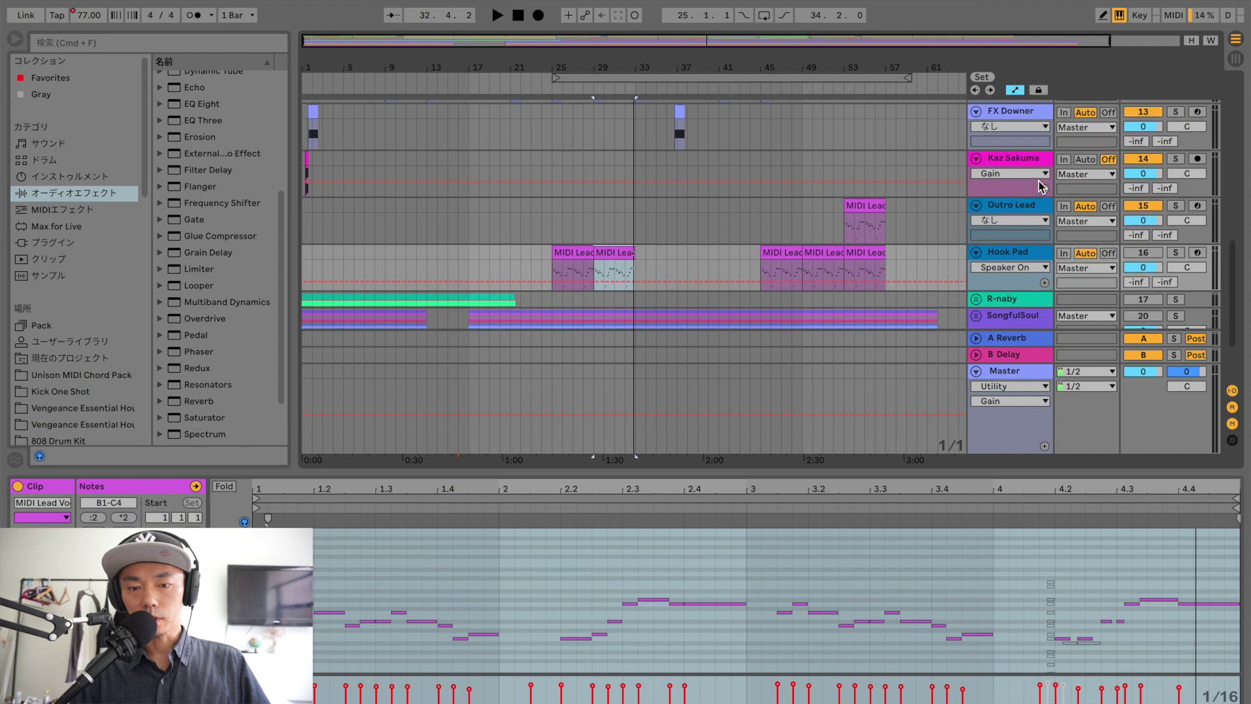
pyautogui.click(565, 139)
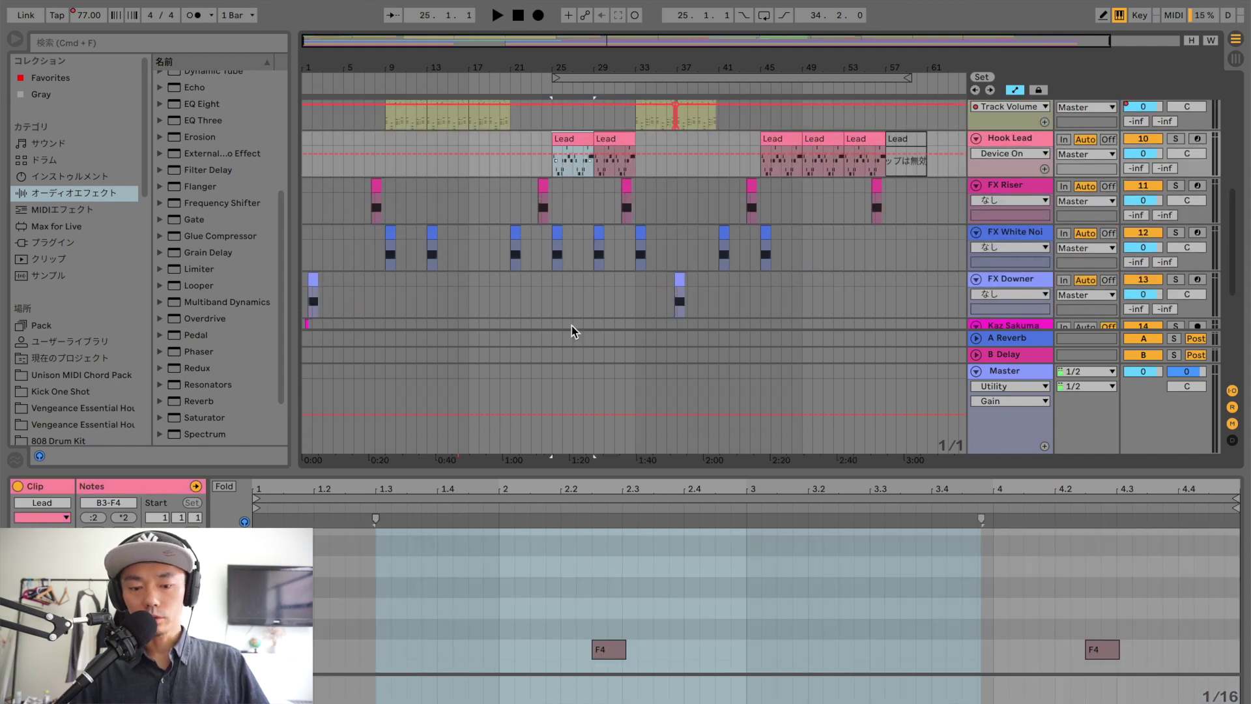
pyautogui.moveTo(568, 464); pyautogui.dragTo(557, 159)
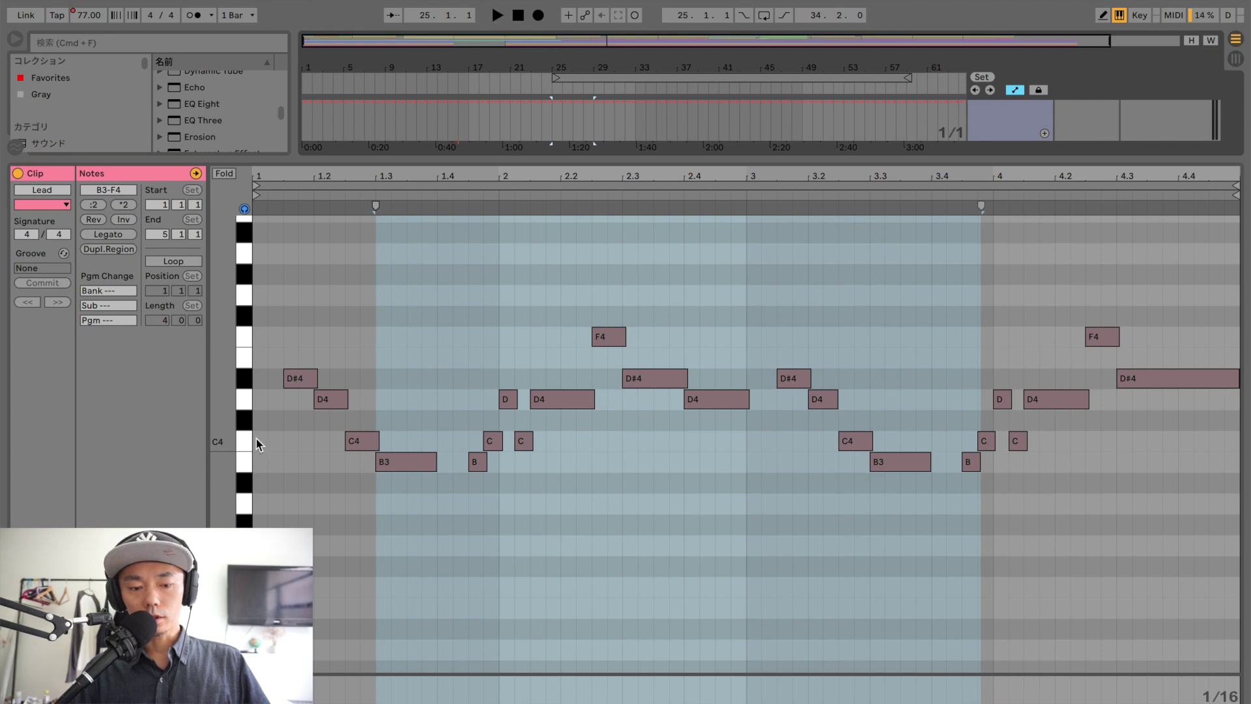
# Step: Add a column of scale notes C4, D4, D#4, F4, G4, G#4, A#4 and C5 near the start of the Lead clip
pyautogui.doubleClick(273, 440)
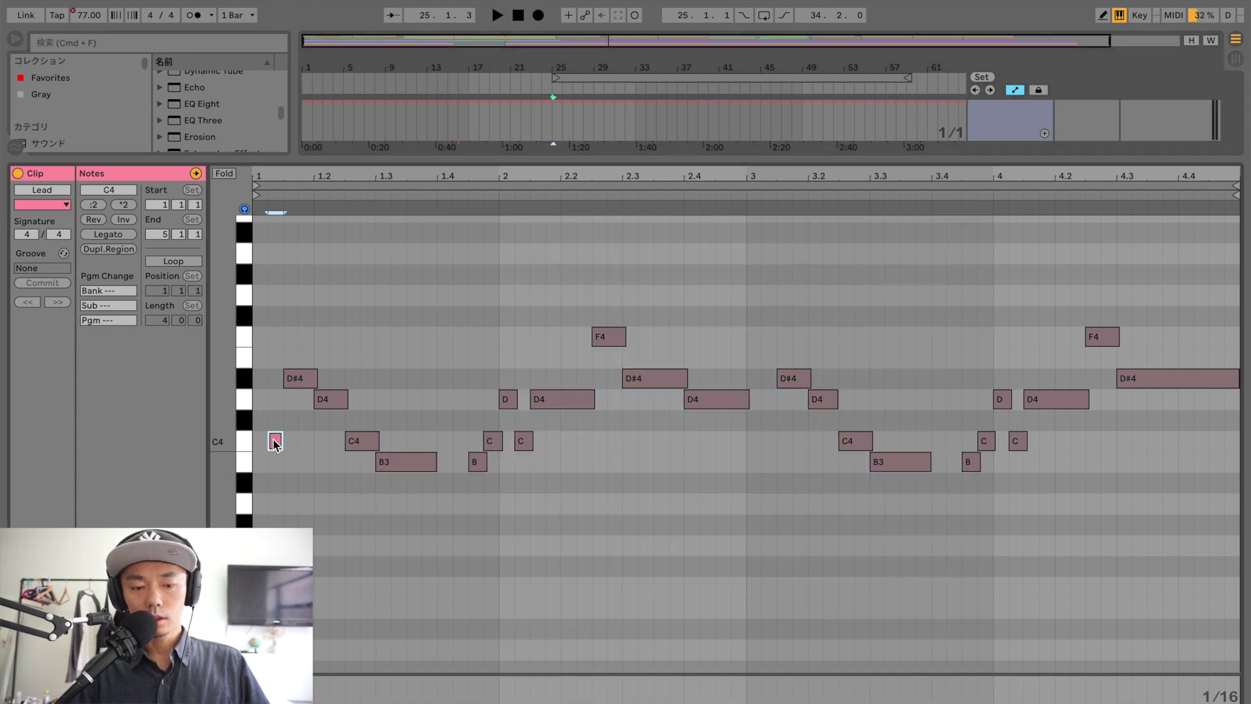
pyautogui.doubleClick(274, 398)
pyautogui.doubleClick(275, 379)
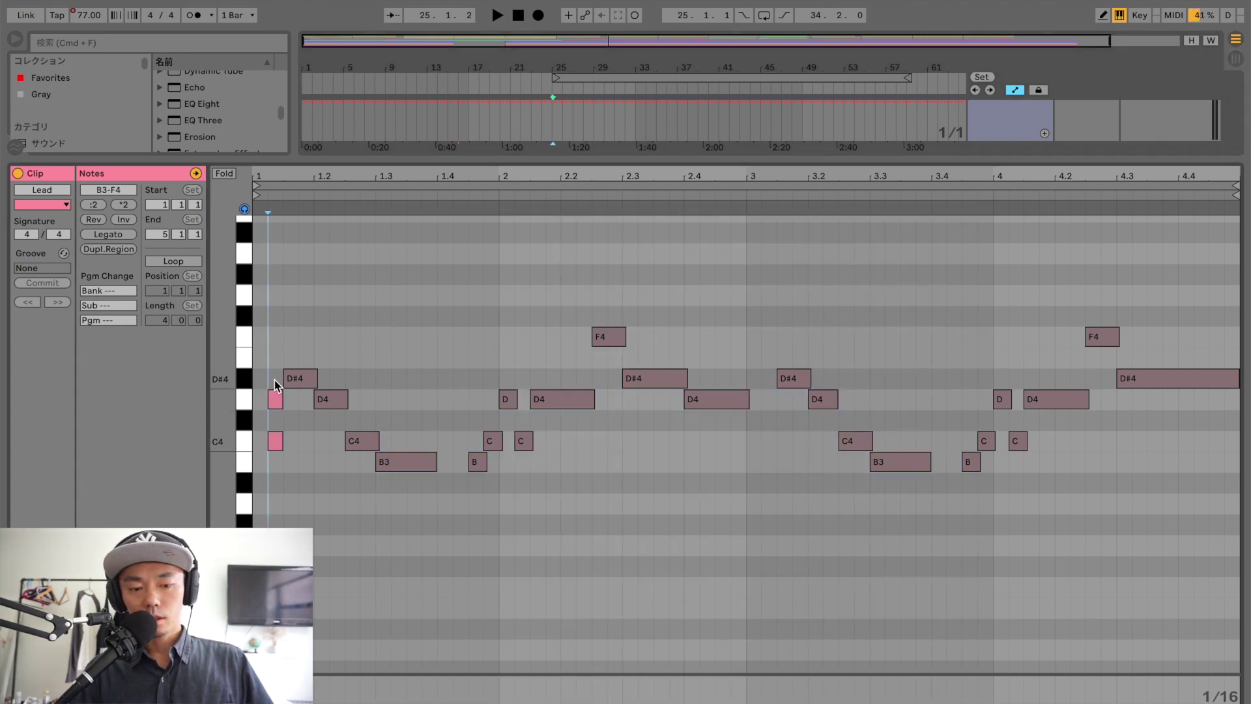
pyautogui.doubleClick(275, 336)
pyautogui.doubleClick(275, 295)
pyautogui.doubleClick(276, 274)
pyautogui.doubleClick(276, 234)
pyautogui.scroll(2, 278, 240)
pyautogui.doubleClick(277, 238)
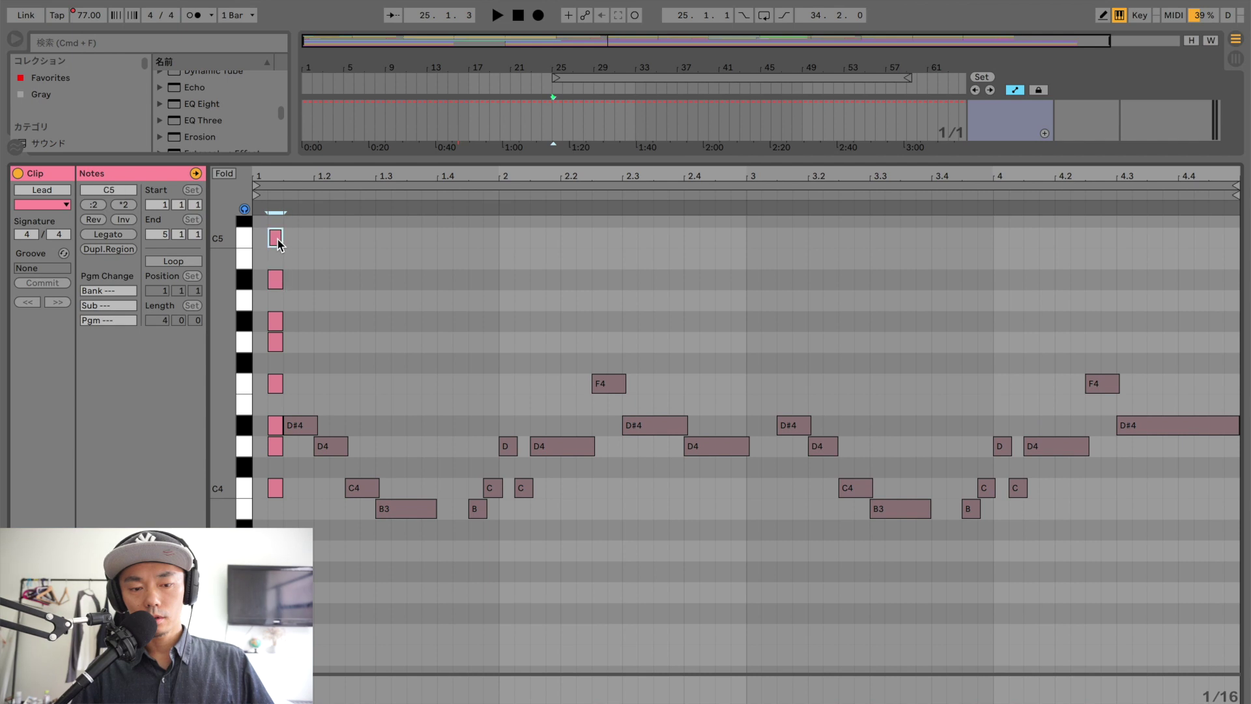
# Step: Raise the A#4 scale note to B4, select the whole column from C4 to C5 and deactivate those notes
pyautogui.click(277, 281)
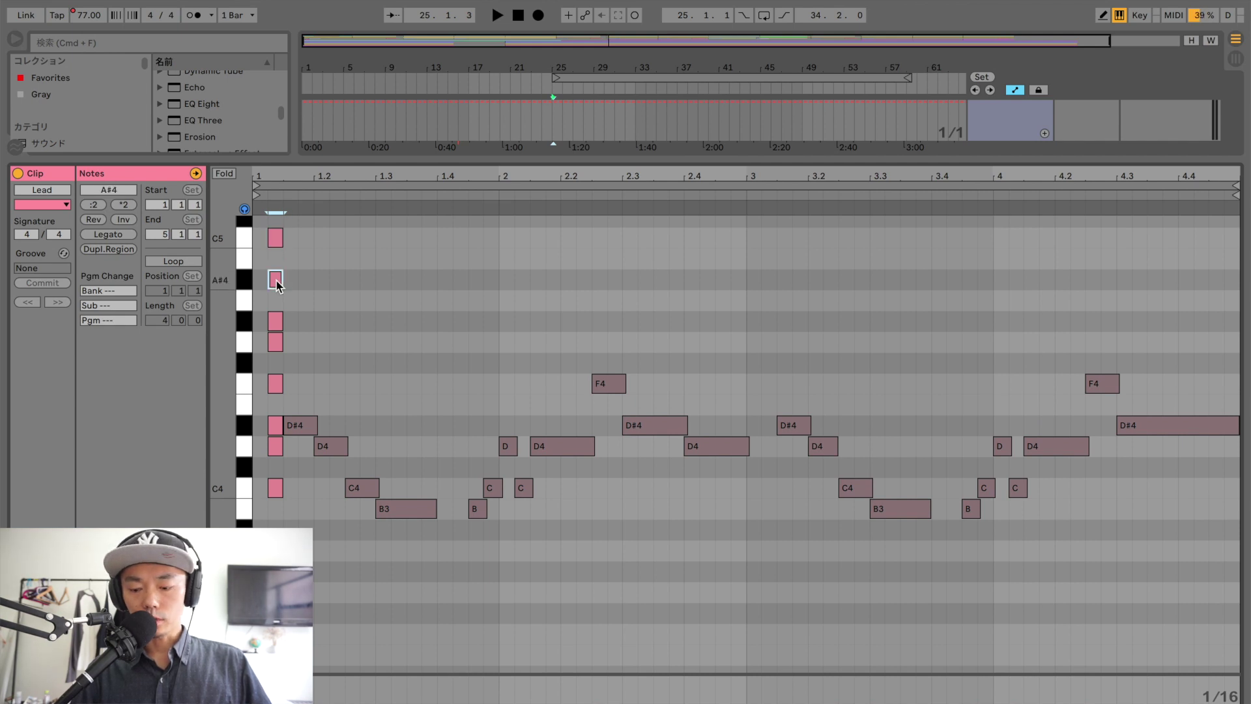
pyautogui.press('Up')
pyautogui.moveTo(275, 226); pyautogui.dragTo(275, 490)
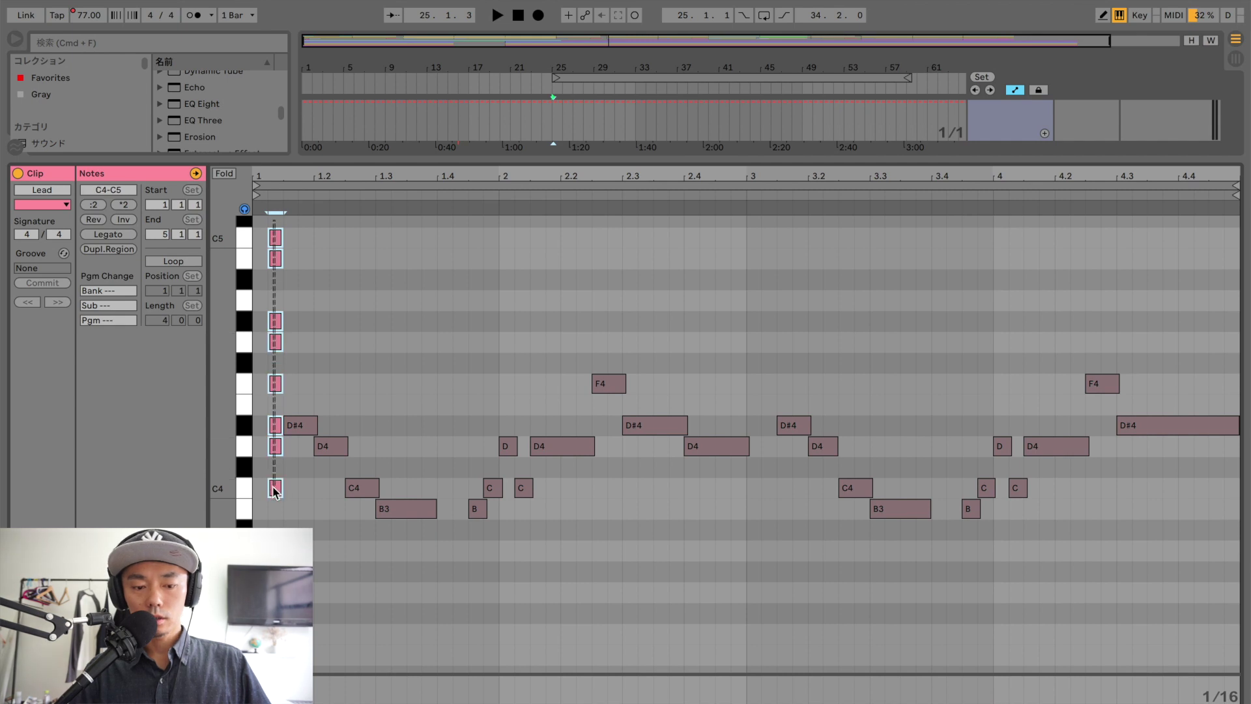
pyautogui.press('0')
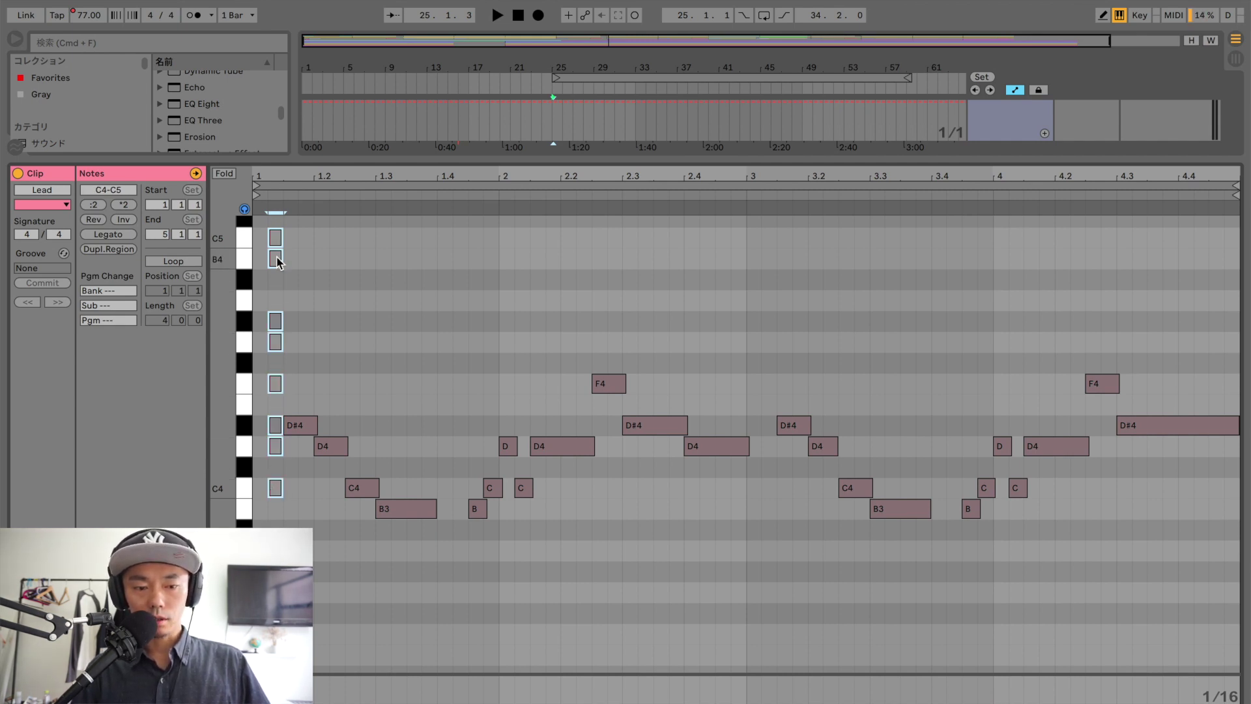
# Step: Add a deactivated B3 note below the scale column and audition the melody pitches B3, C4, D4, D#4 and F4
pyautogui.doubleClick(275, 509)
pyautogui.press('0')
pyautogui.click(245, 509)
pyautogui.click(243, 488)
pyautogui.click(244, 446)
pyautogui.click(243, 425)
pyautogui.click(243, 385)
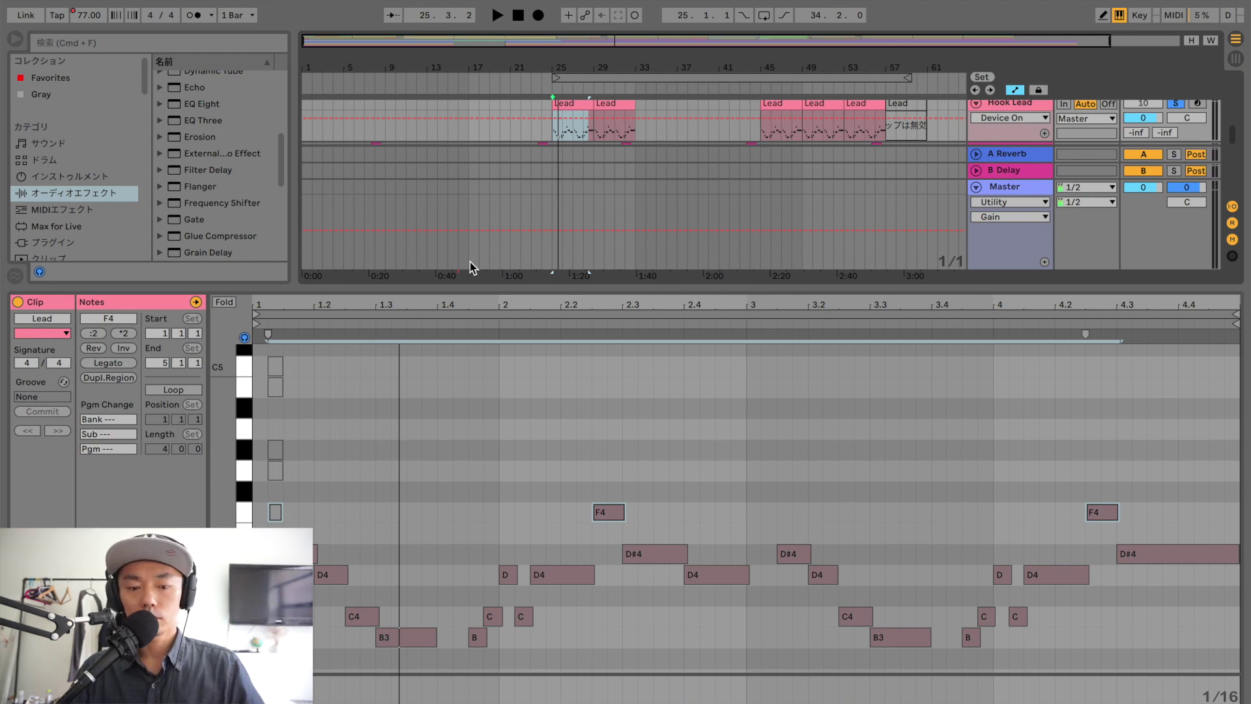
# Step: Clear the Hook Lead solo and shrink the note editor to show the arrangement from Kick Fixed down to FX Riser
pyautogui.moveTo(549, 286); pyautogui.dragTo(551, 561)
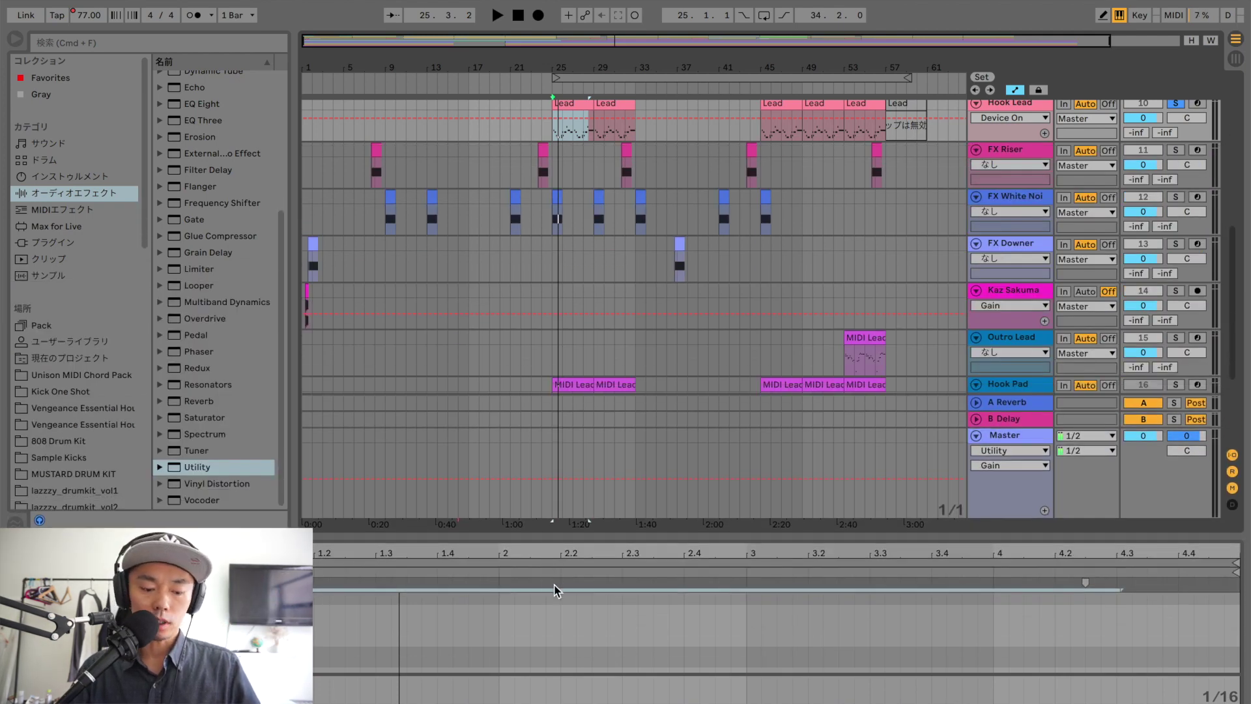
pyautogui.scroll(2, 1020, 187)
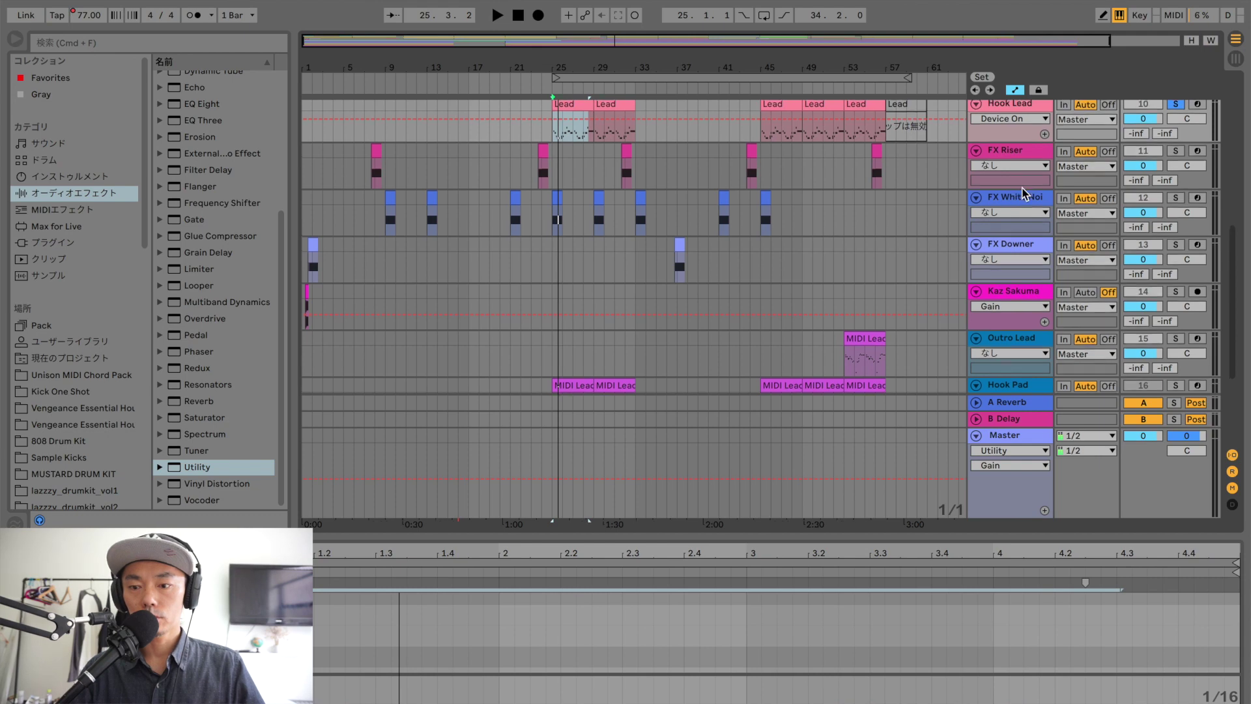
pyautogui.click(1176, 154)
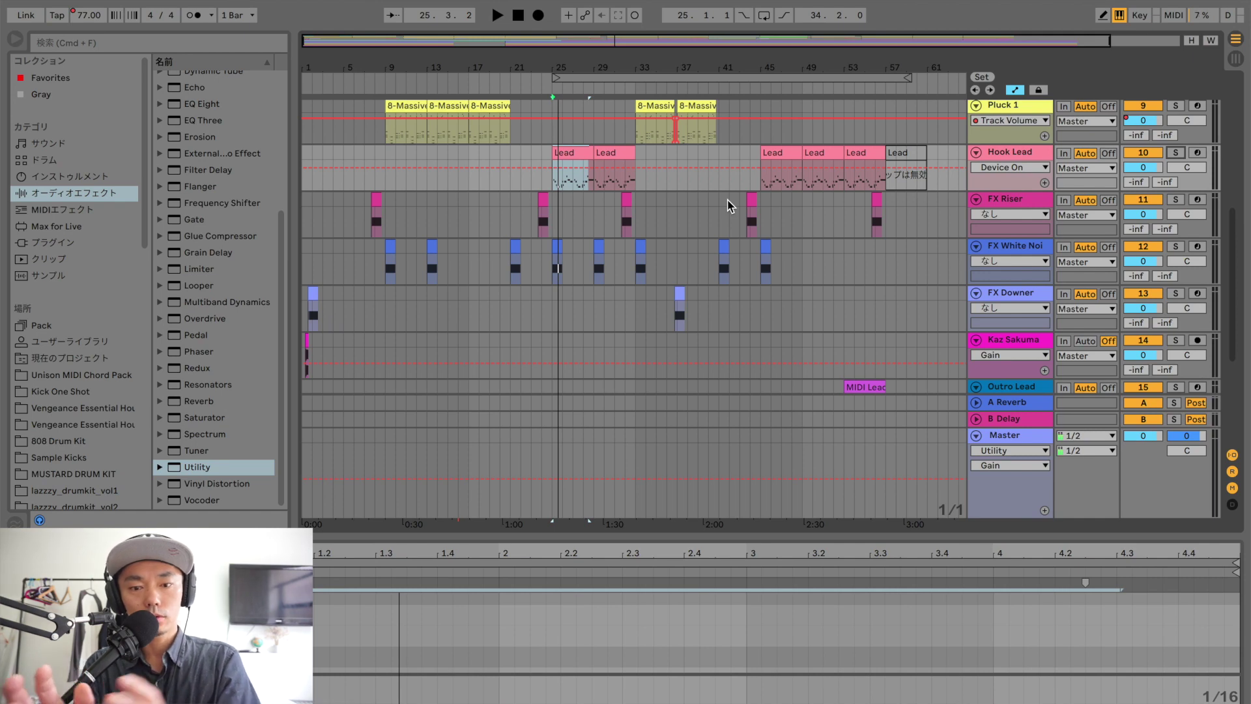
pyautogui.scroll(10, 728, 206)
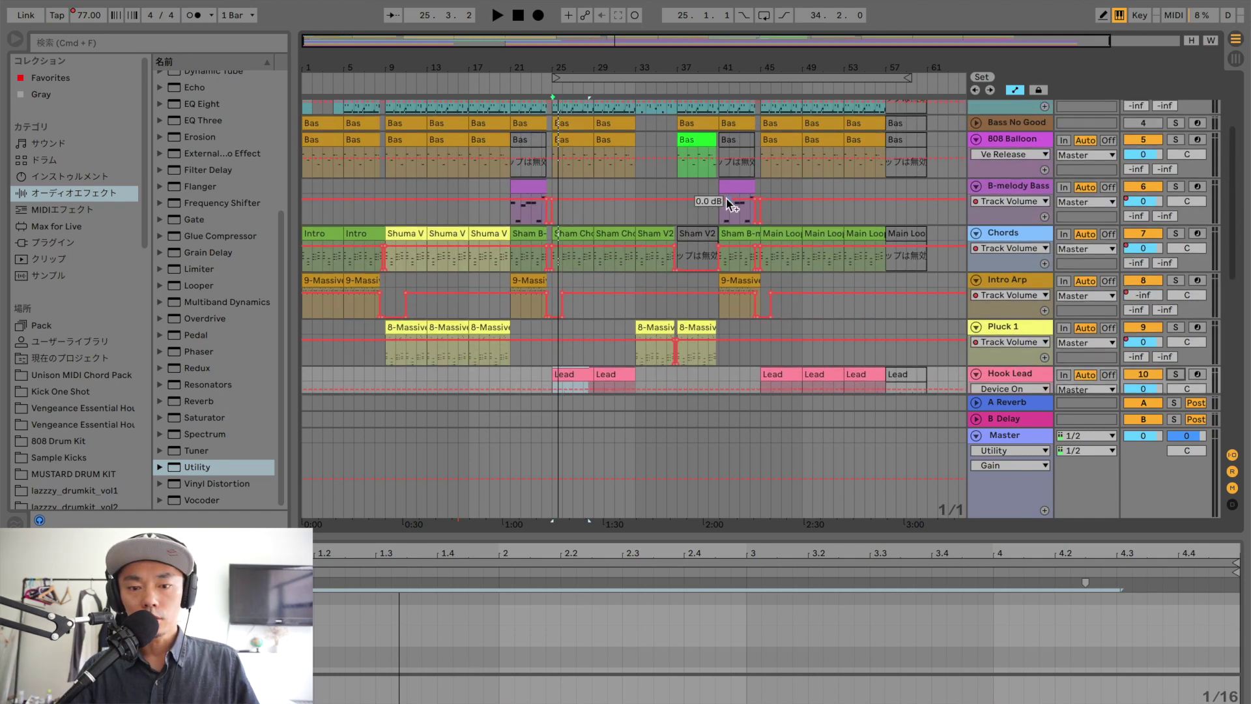
pyautogui.scroll(2, 729, 204)
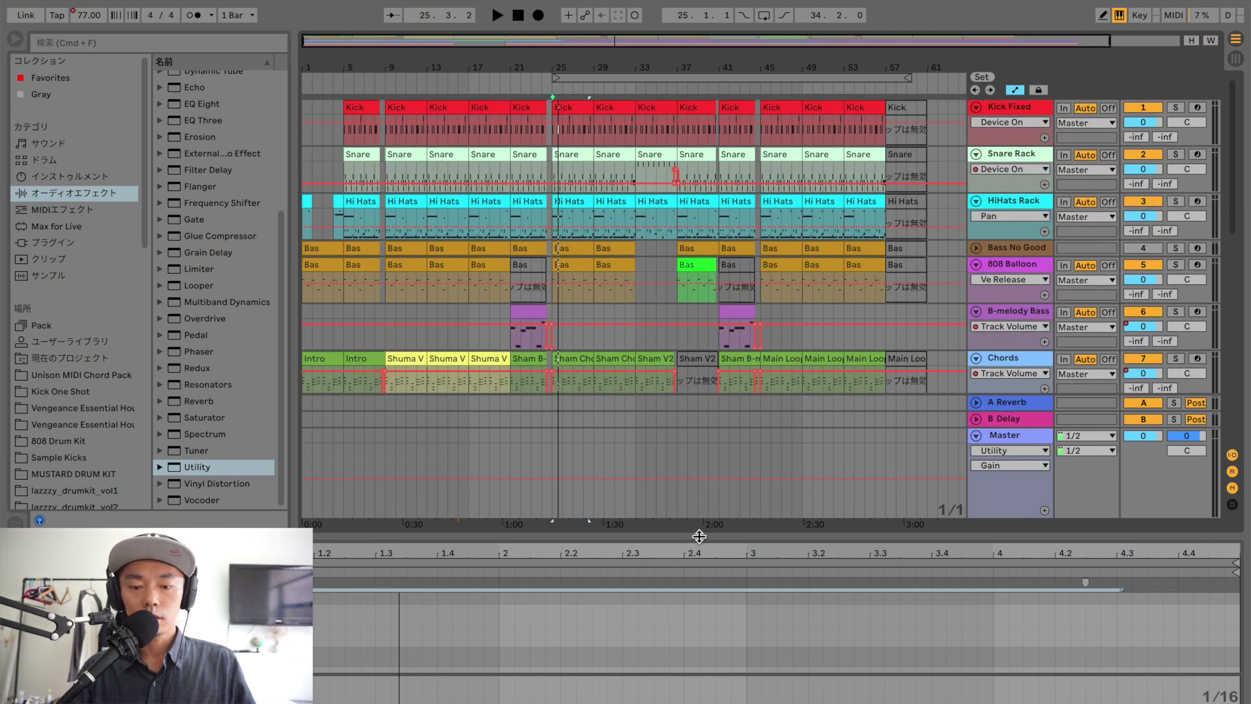
pyautogui.moveTo(698, 536); pyautogui.dragTo(698, 702)
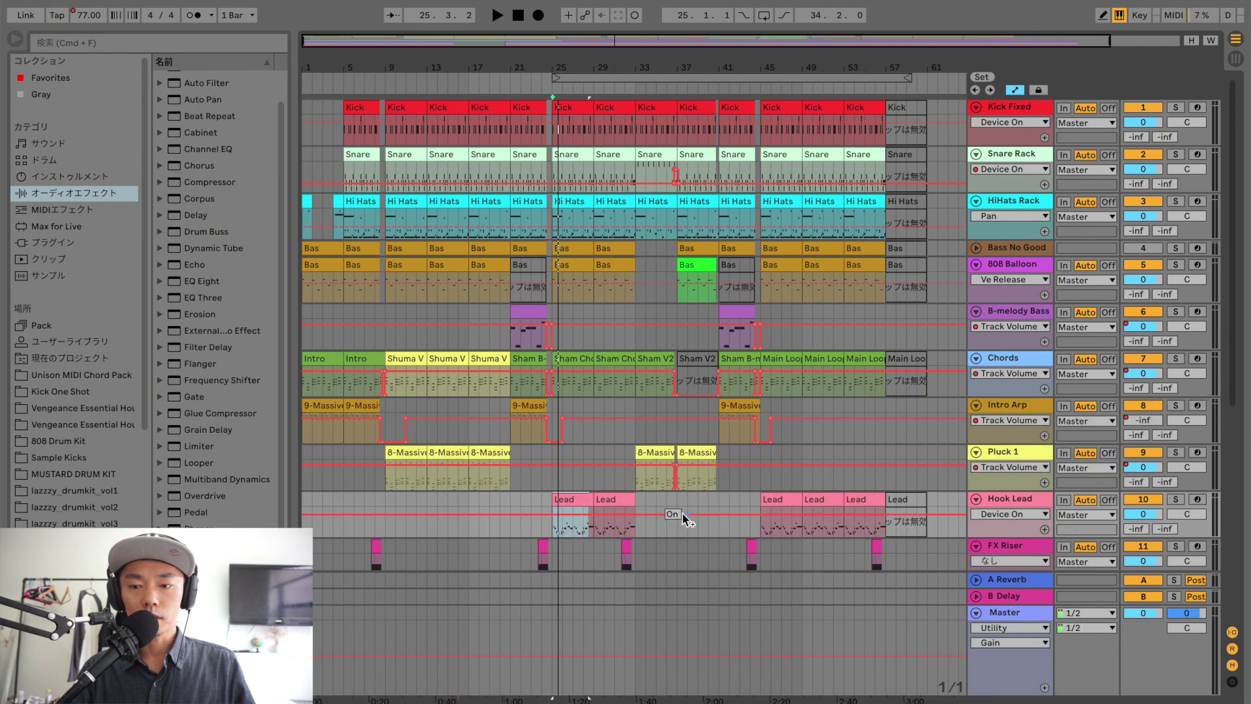
# Step: Extend the loop region's start back to bar 1 and select the arrangement time it spans
pyautogui.scroll(-9, 682, 513)
pyautogui.scroll(9, 683, 515)
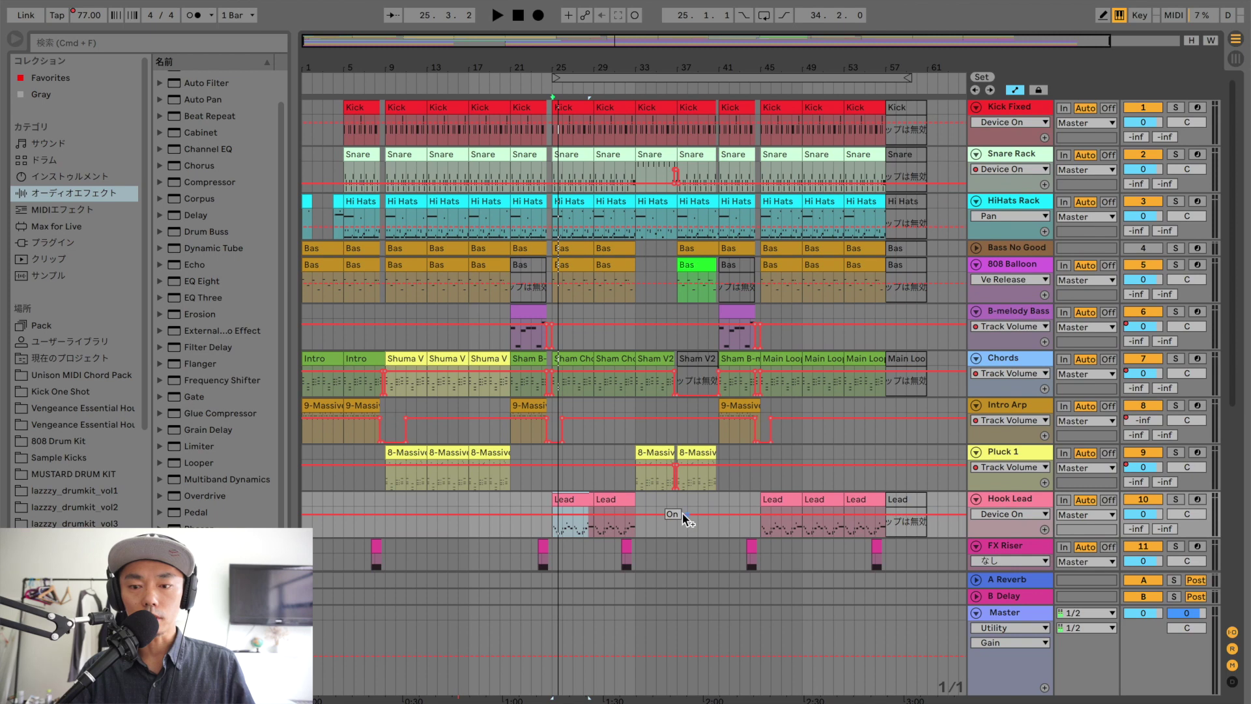
pyautogui.moveTo(555, 77); pyautogui.dragTo(294, 80)
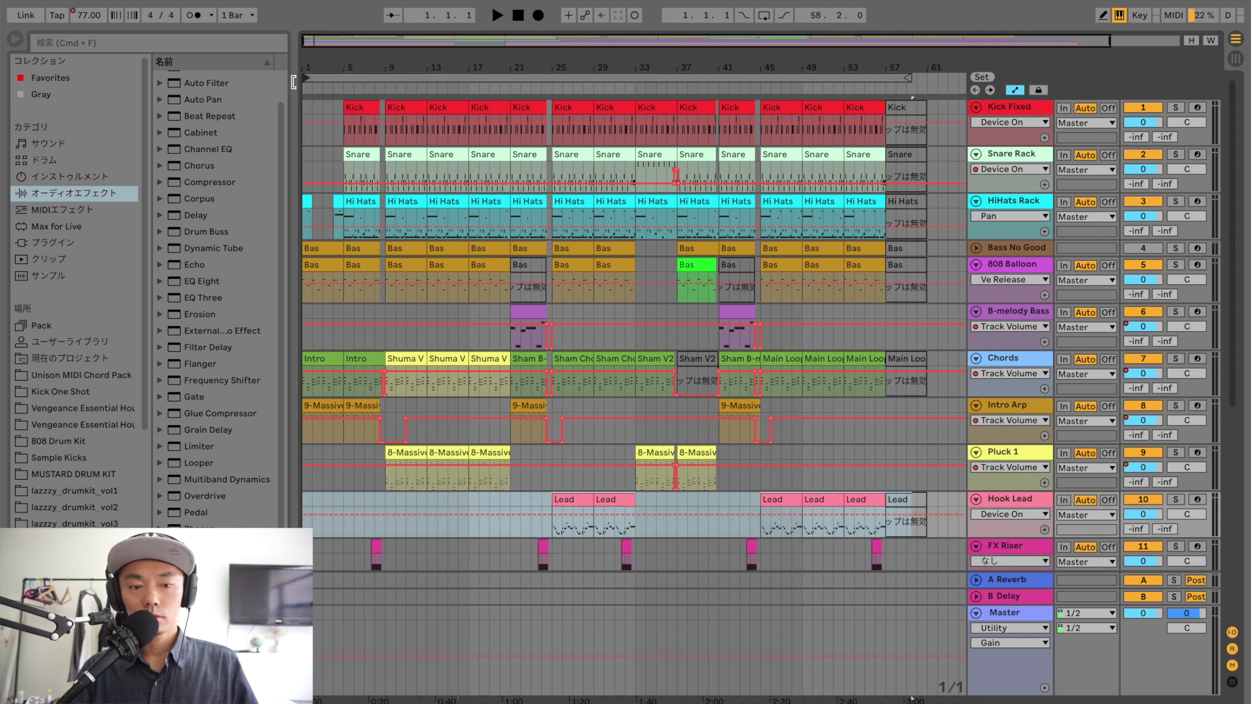
pyautogui.click(897, 78)
pyautogui.click(843, 77)
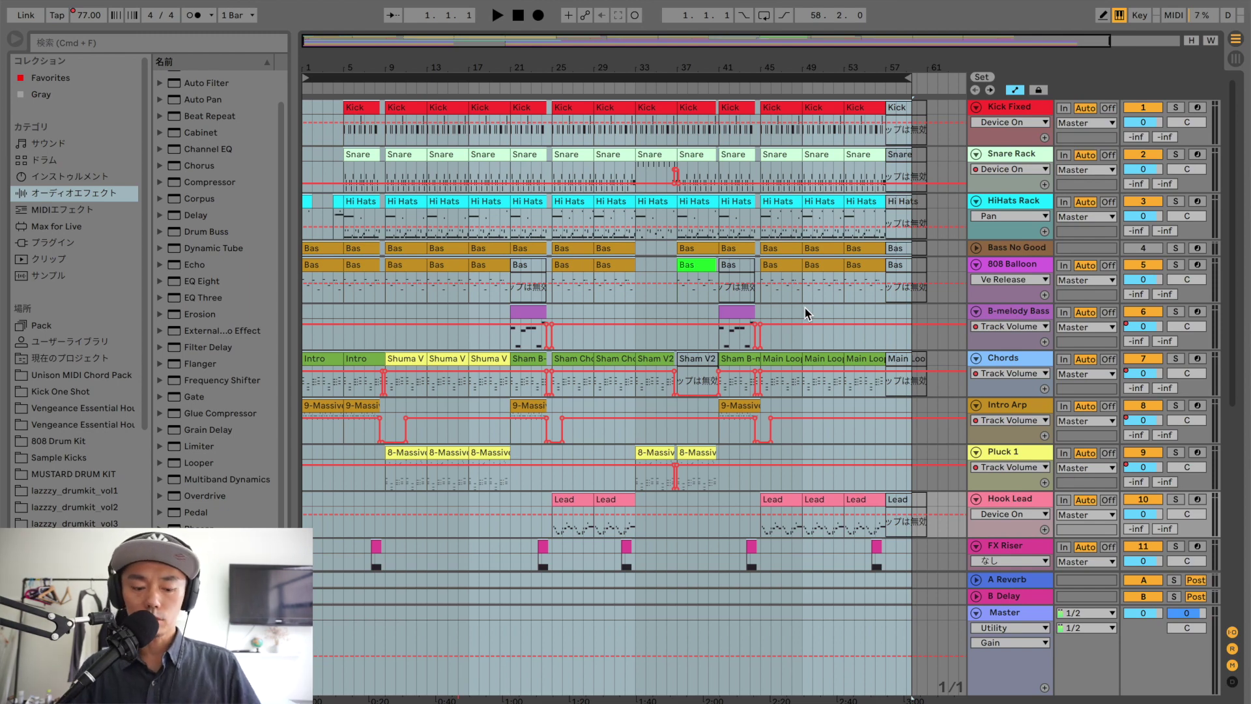
# Step: Unfold the R-naby group track, examine its vocal recordings and fold it again
pyautogui.scroll(-8, 1043, 359)
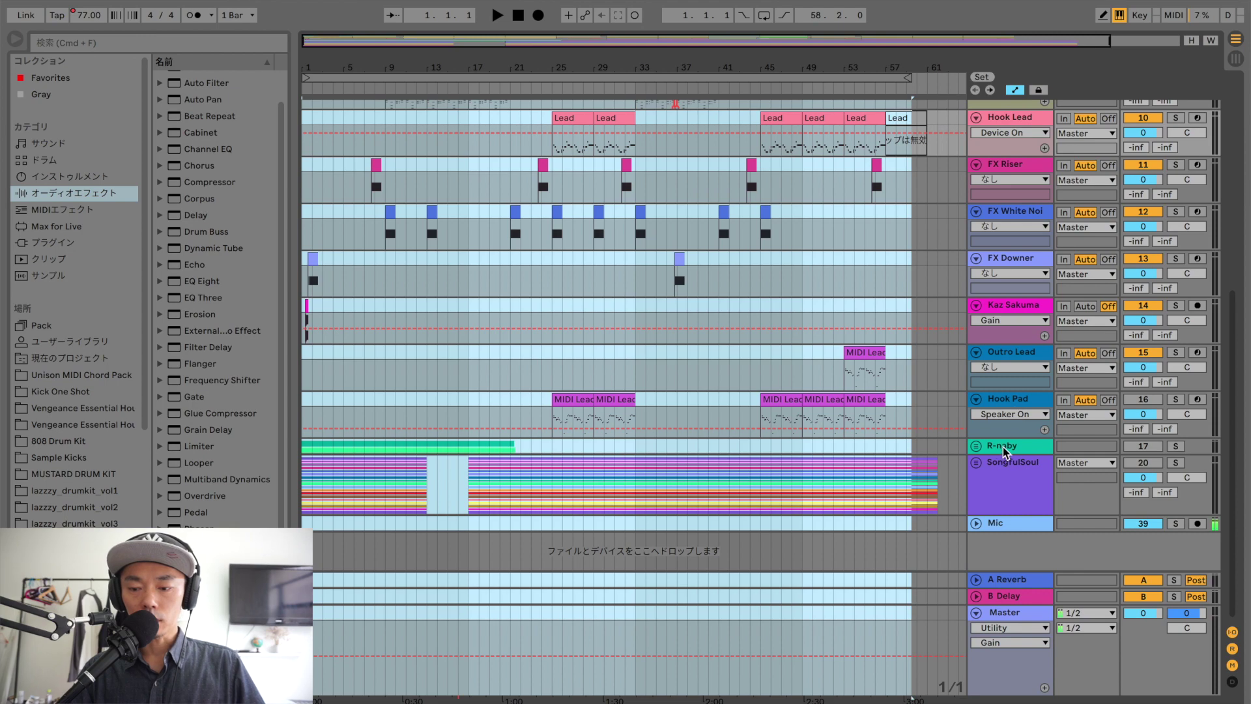
pyautogui.click(1004, 450)
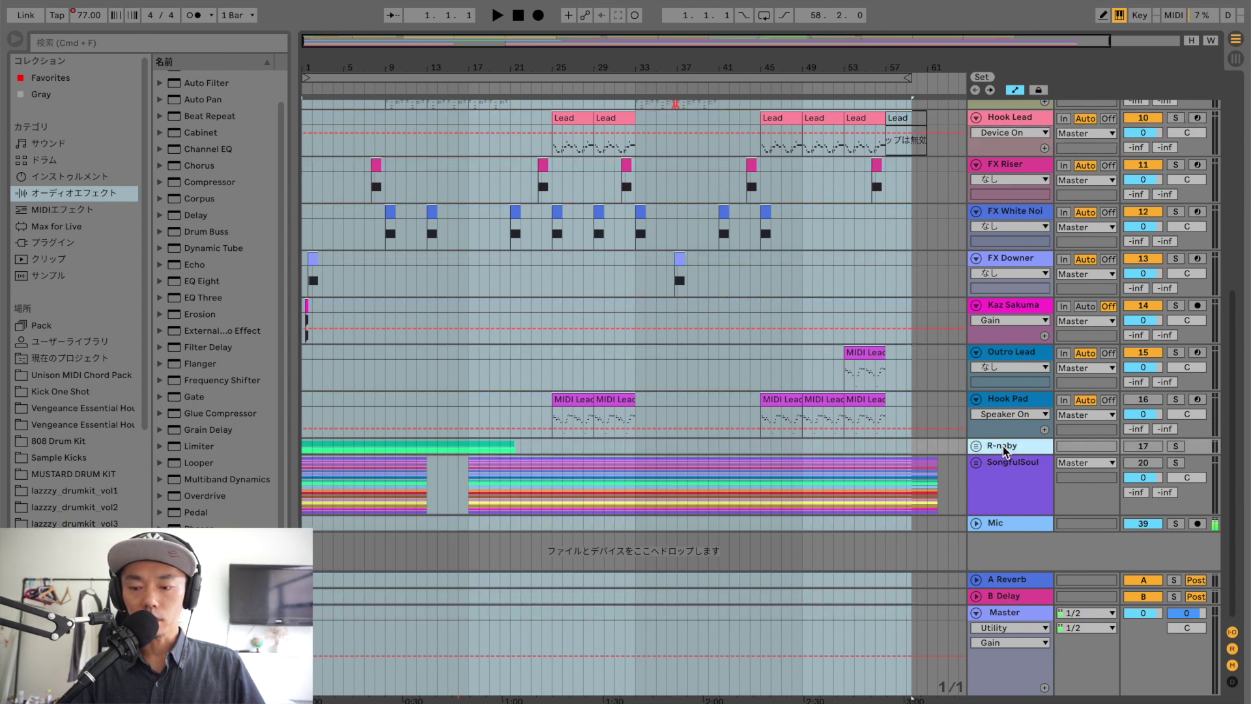
pyautogui.click(976, 446)
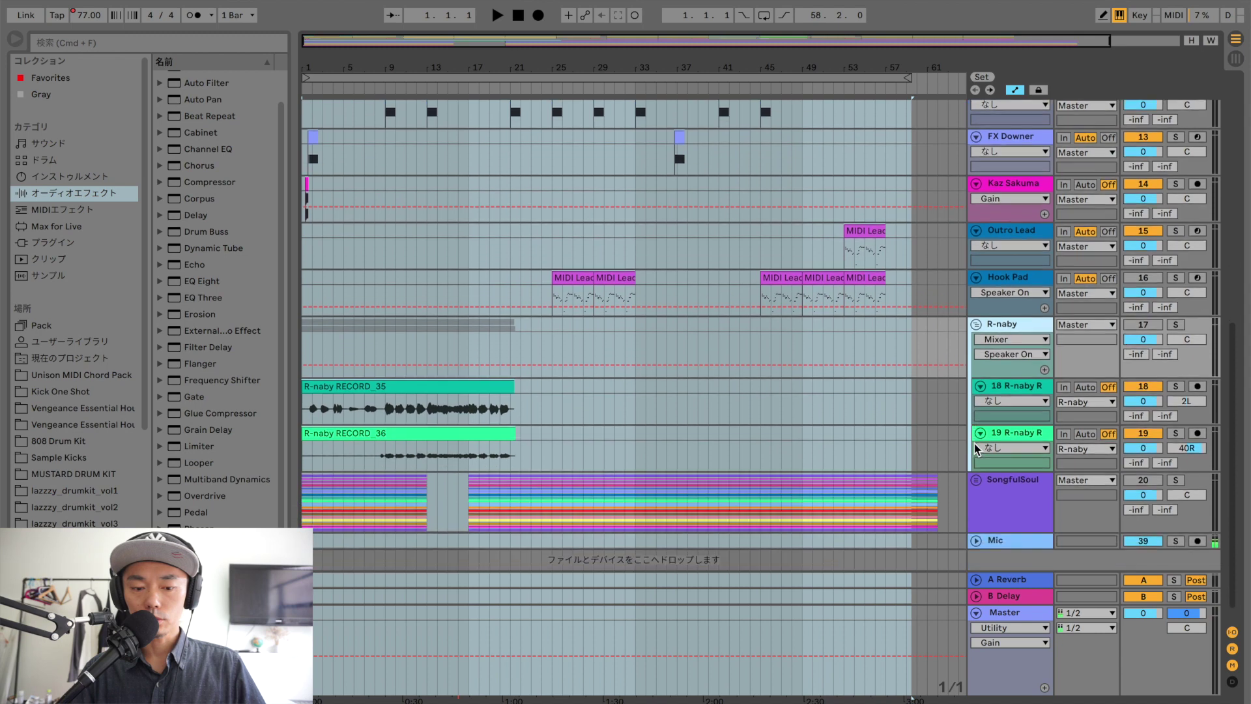
pyautogui.click(975, 324)
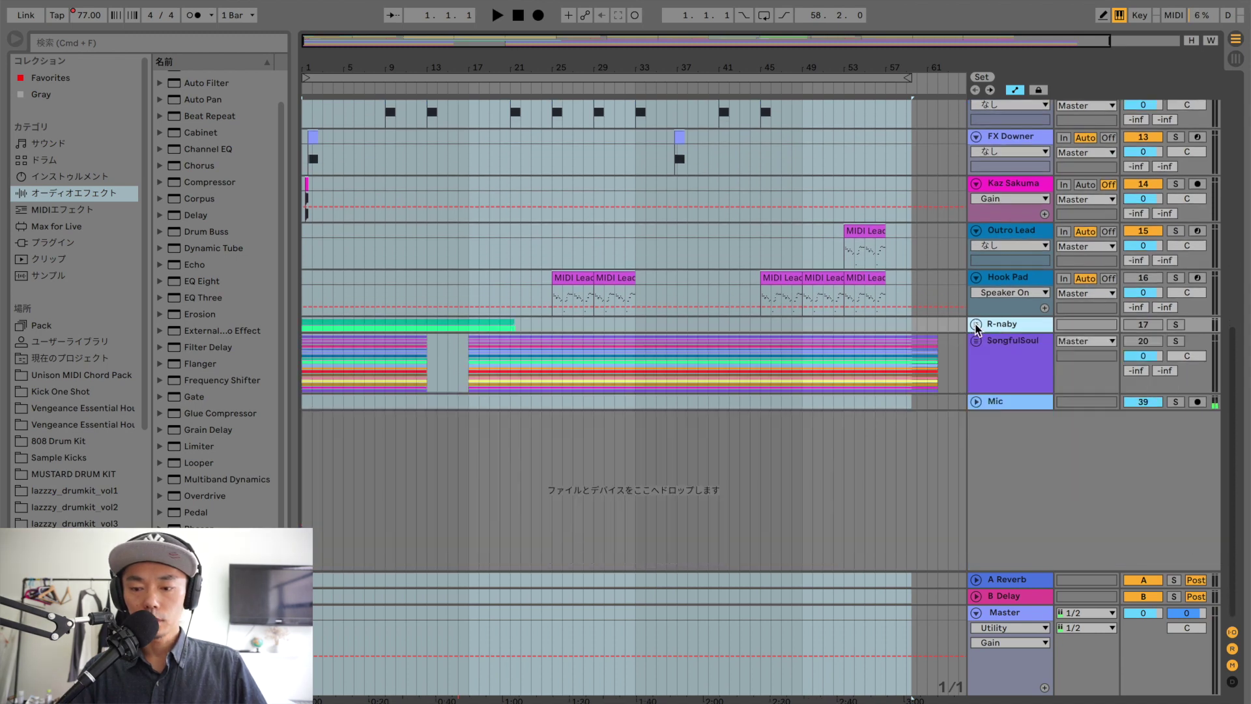
# Step: Unfold the SongfulSoul group, examine its vocal tracks from the lead vocals down to the hook low part, and fold it again
pyautogui.click(1020, 347)
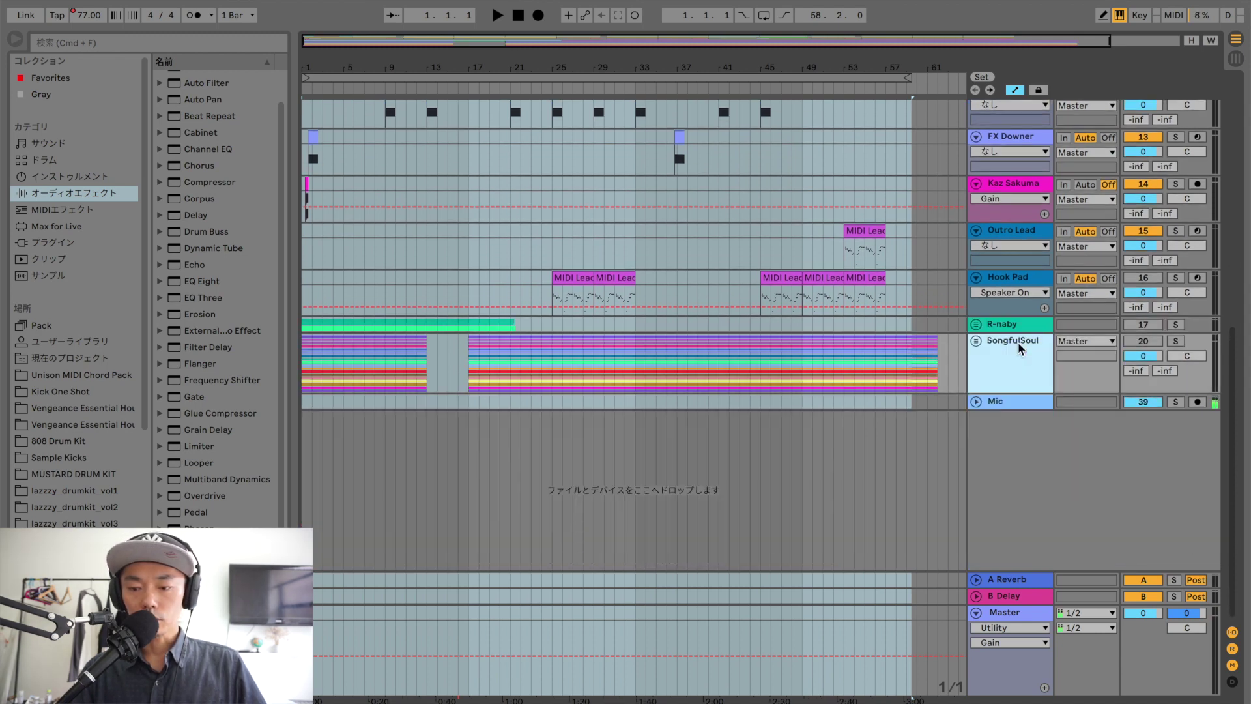
pyautogui.click(976, 341)
pyautogui.scroll(-8, 975, 340)
pyautogui.scroll(-10, 974, 340)
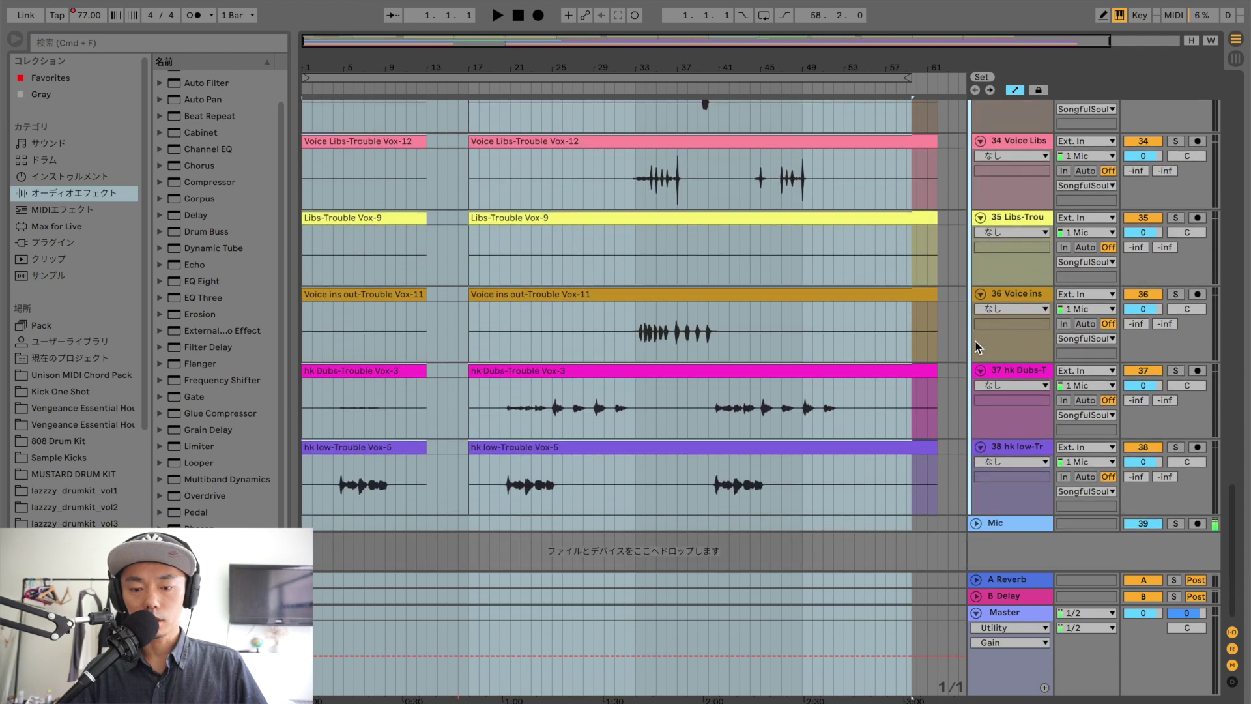
pyautogui.scroll(12, 977, 348)
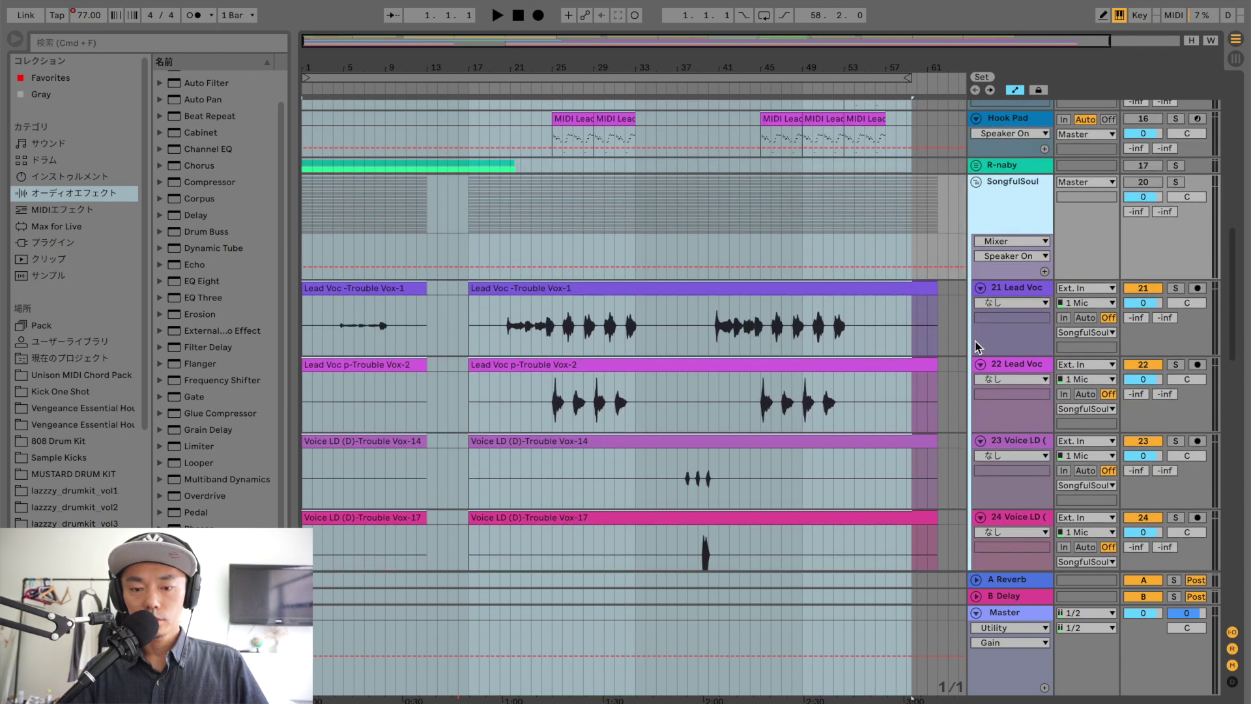
pyautogui.scroll(3, 977, 347)
pyautogui.click(977, 288)
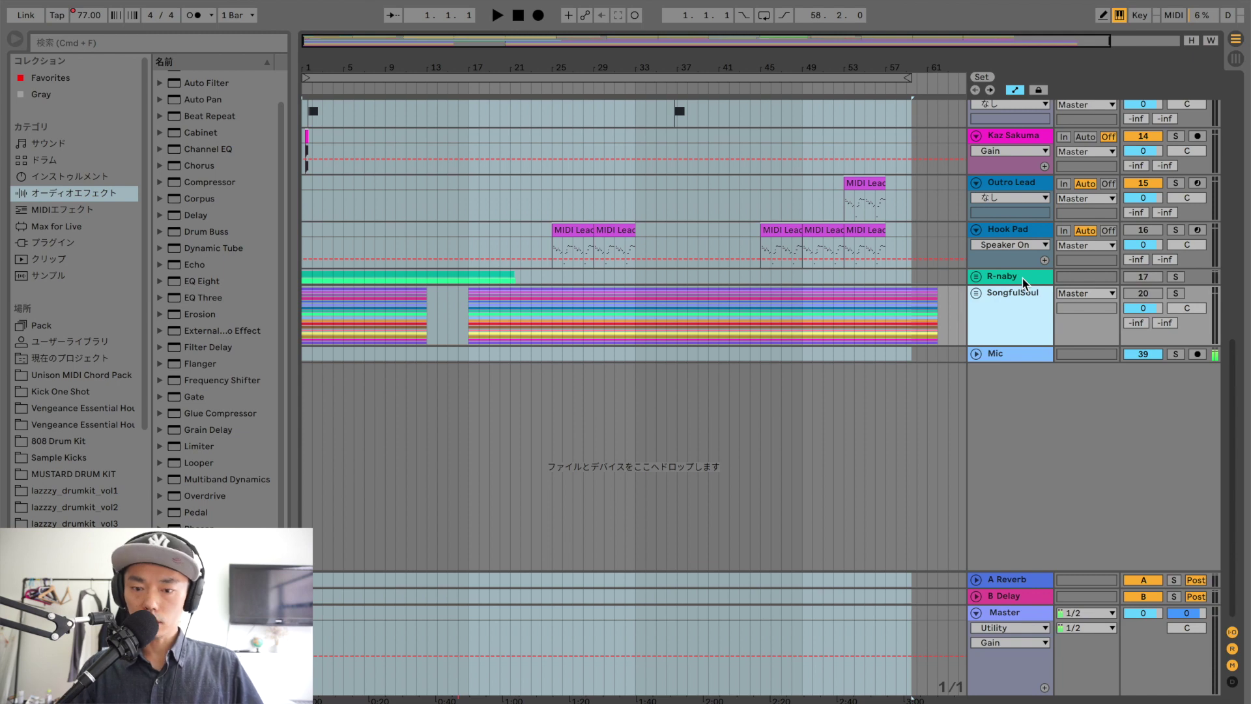
# Step: Select the R-naby and SongfulSoul group tracks together
pyautogui.scroll(2, 1022, 279)
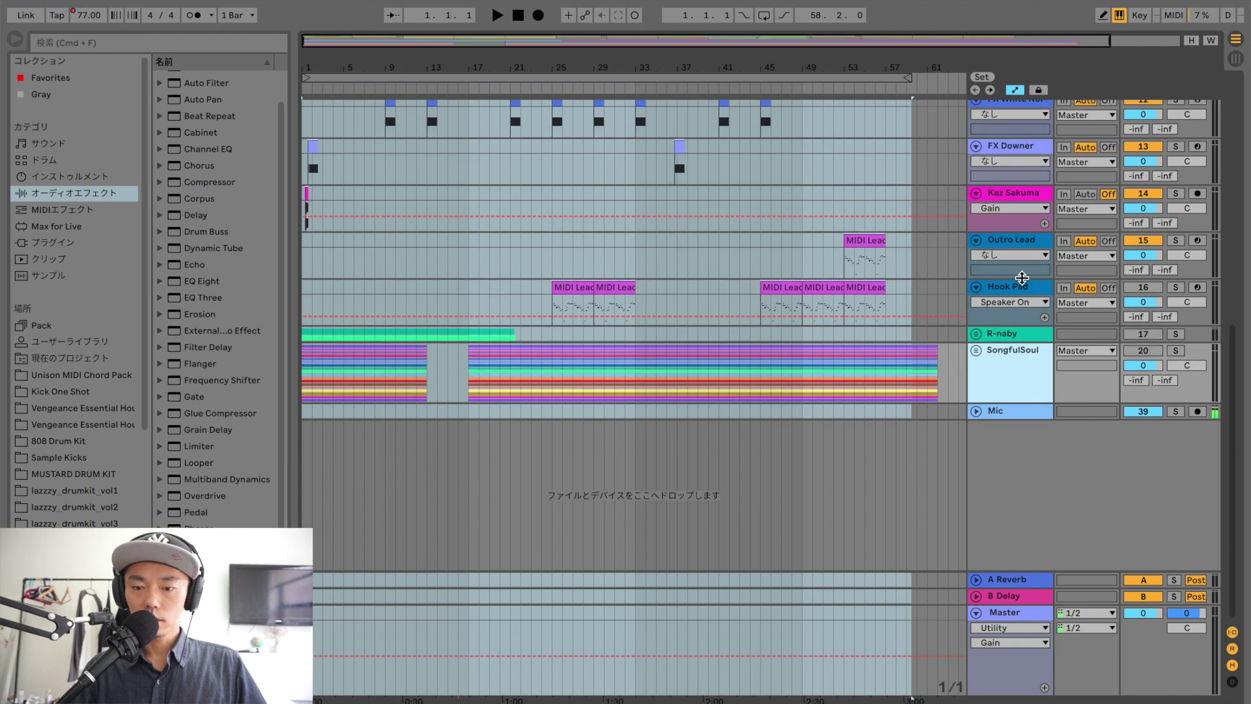
pyautogui.click(1000, 336)
pyautogui.click(855, 335)
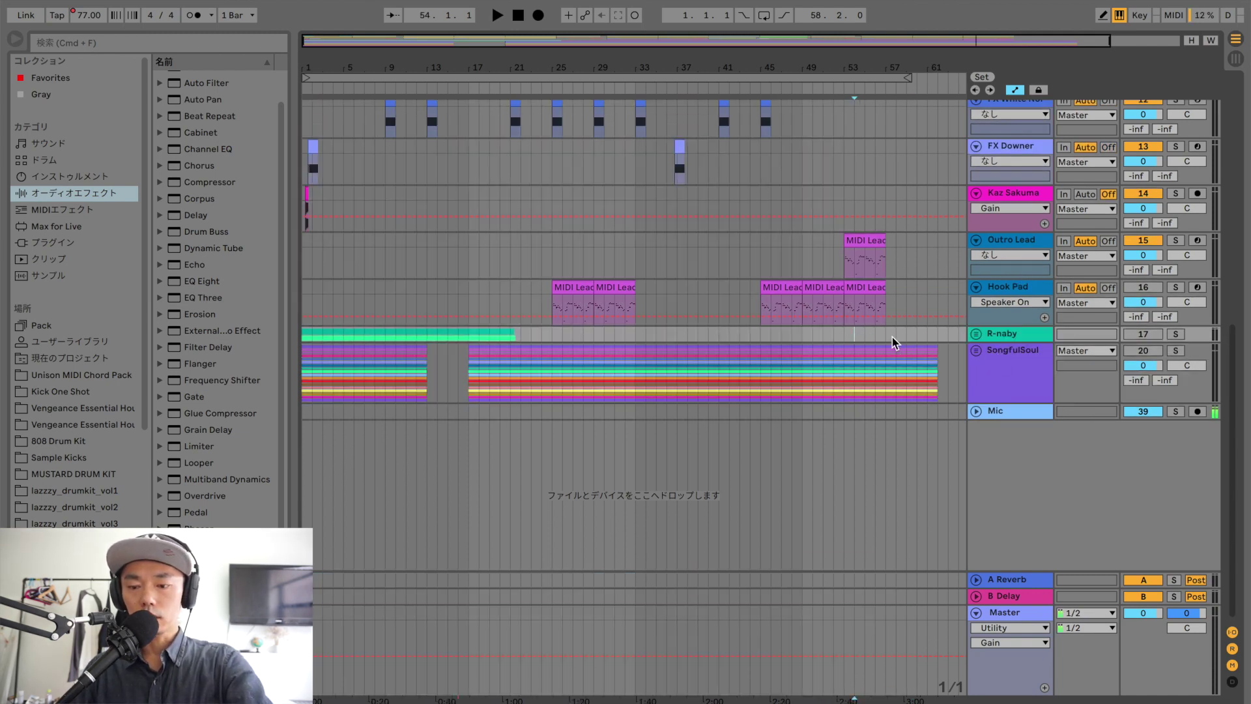
pyautogui.keyDown('shift'); pyautogui.click(1021, 362); pyautogui.keyUp('shift')
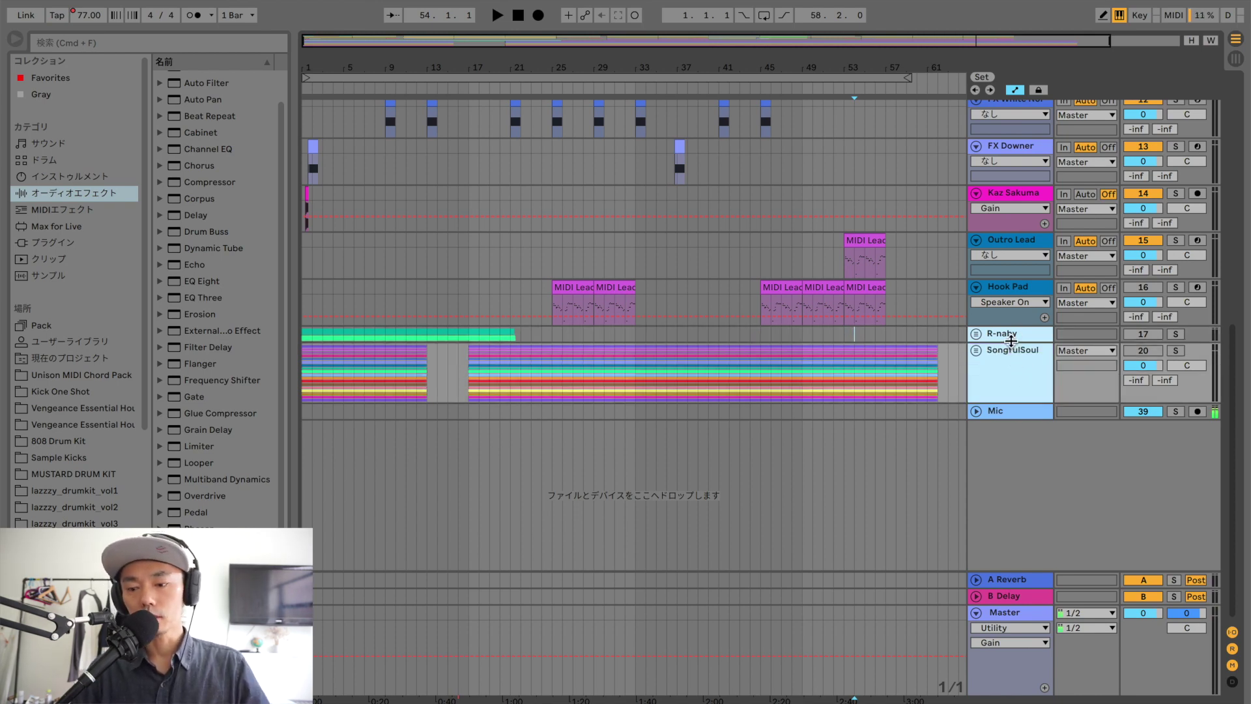
# Step: Review the arrangement from the drums down to FX Downer and place the insertion marker at bar 33 of Intro Arp
pyautogui.scroll(10, 1012, 343)
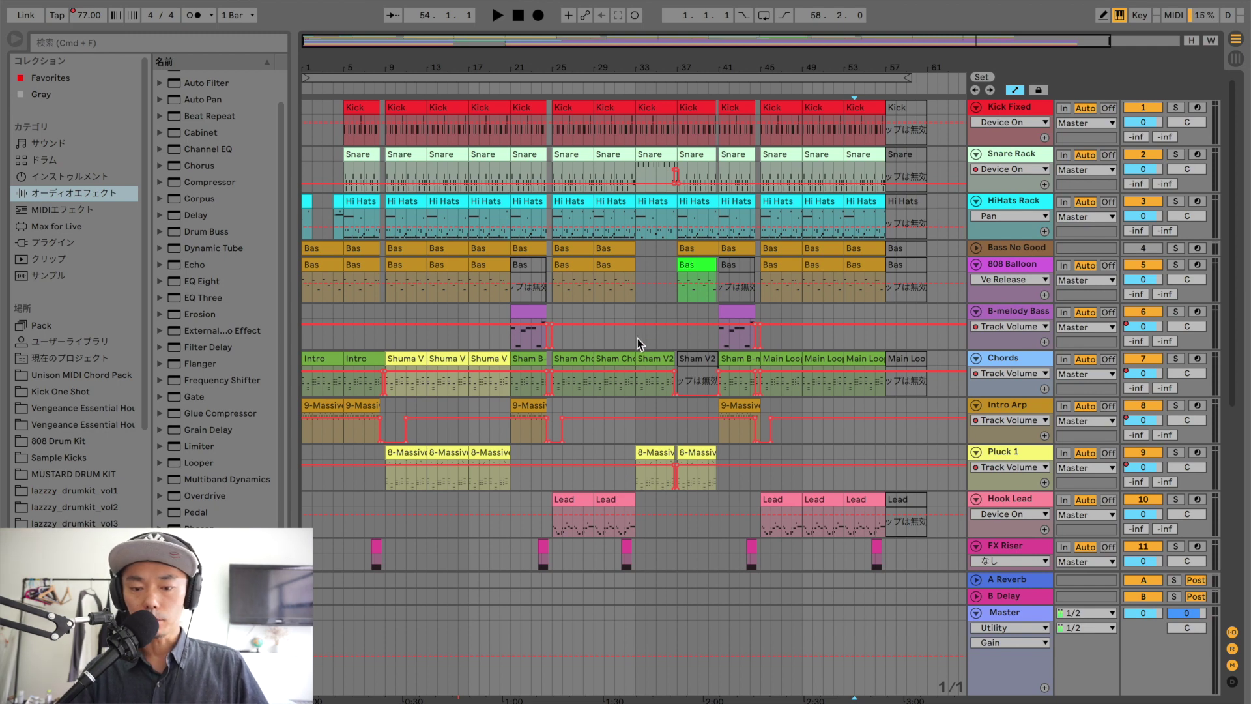
pyautogui.scroll(-3, 637, 338)
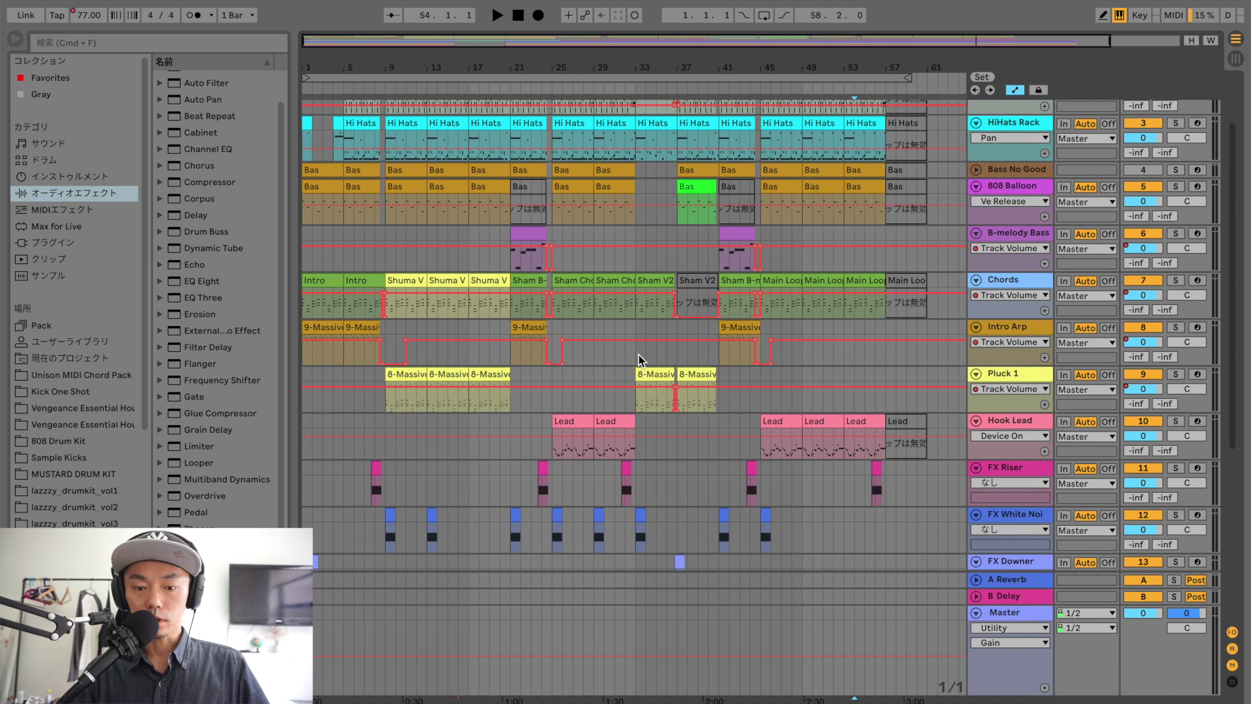
pyautogui.scroll(-2, 638, 357)
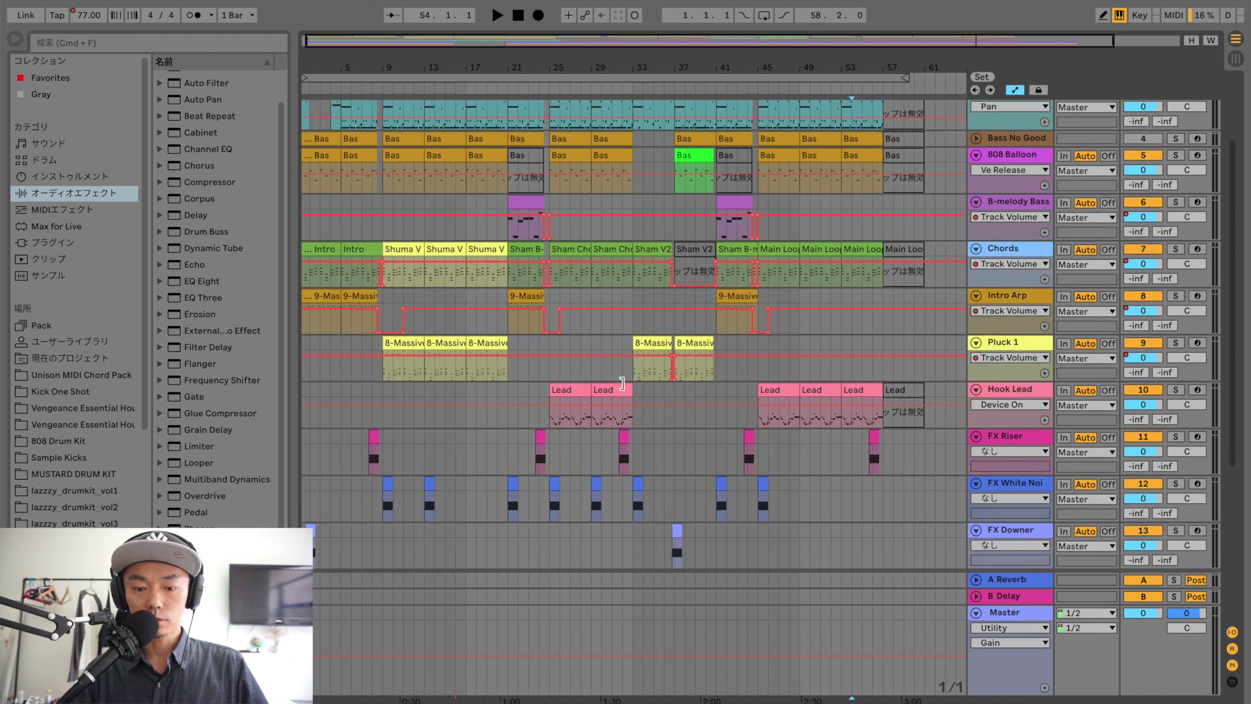
pyautogui.click(633, 327)
pyautogui.scroll(7, 634, 331)
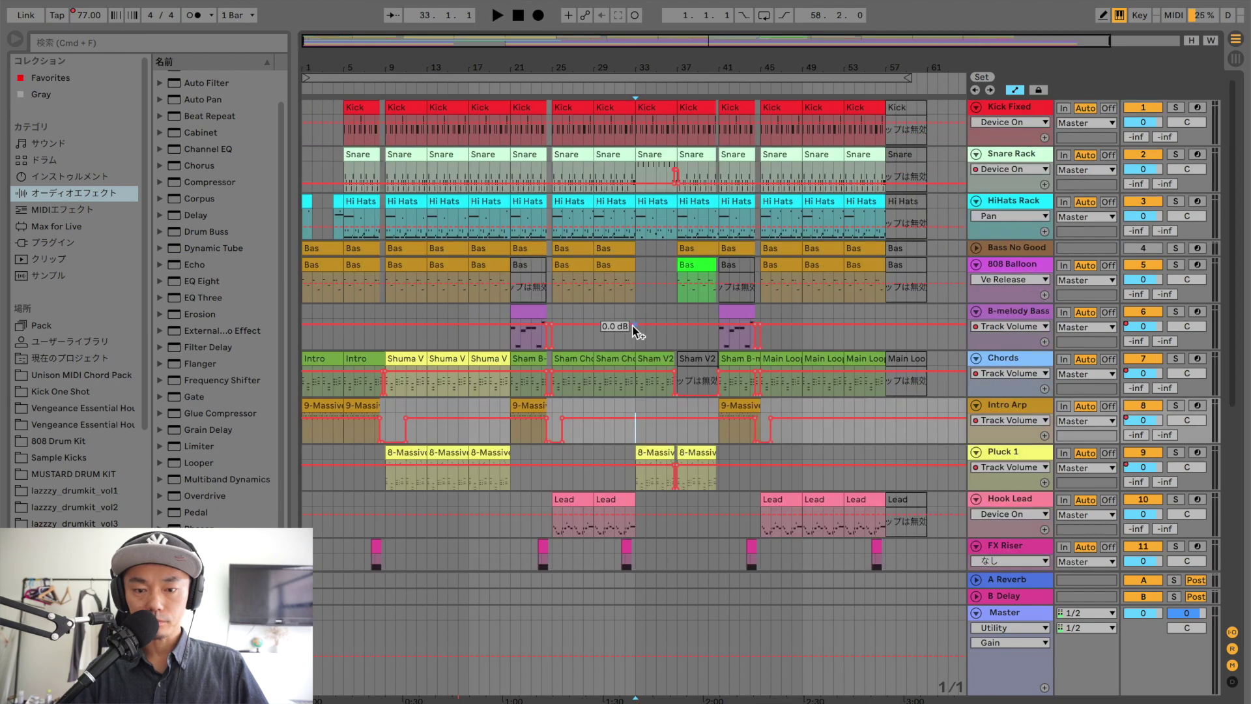
# Step: Play the arrangement from bar 31 into bar 37 to hear the Snare pattern change at bar 33
pyautogui.click(642, 171)
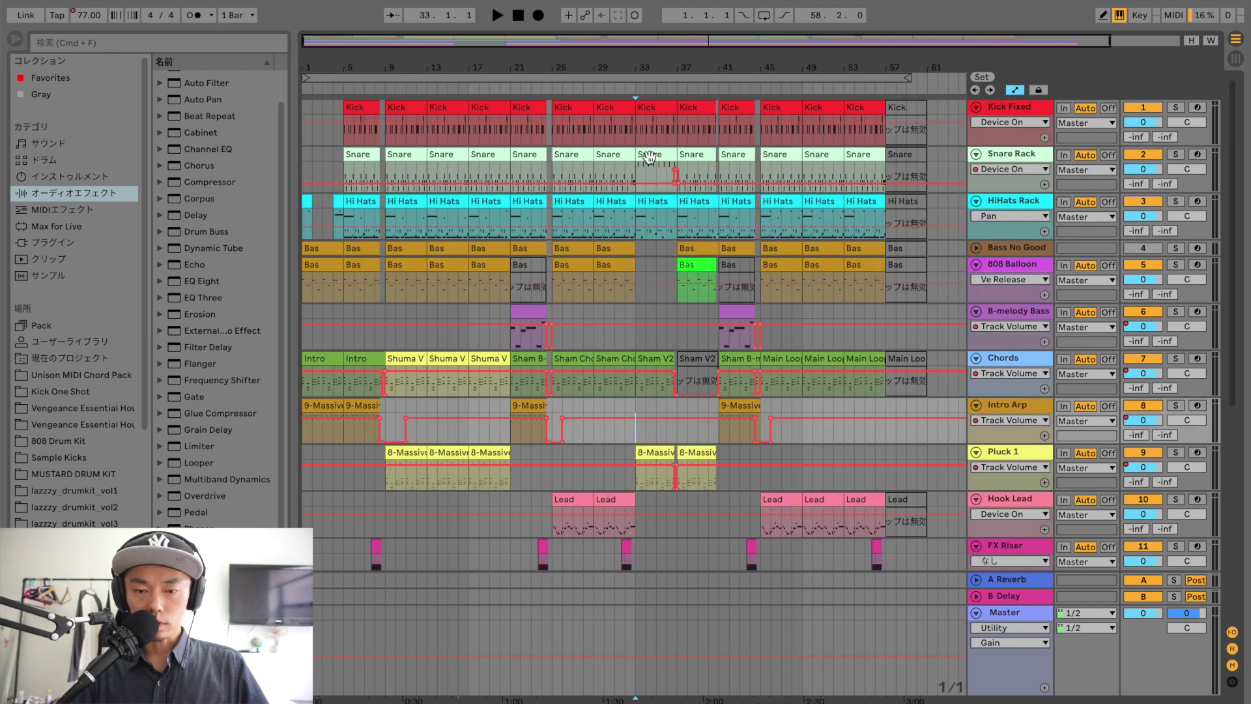
pyautogui.click(616, 171)
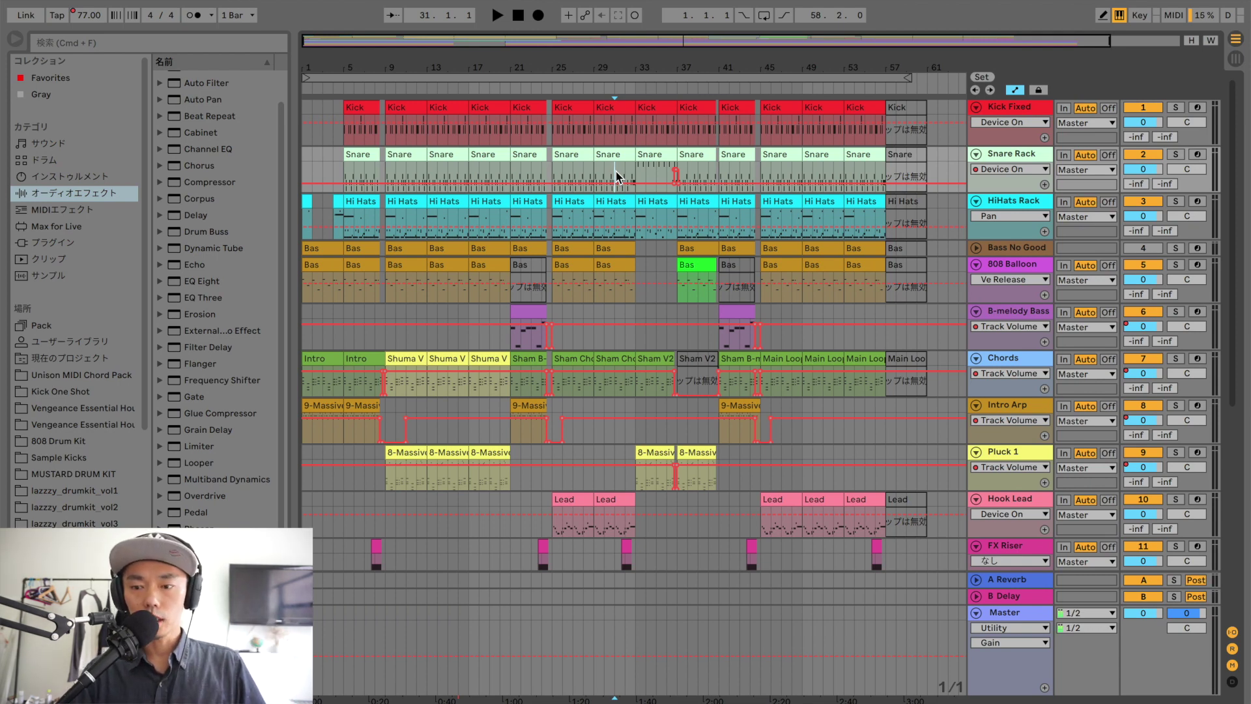
pyautogui.press('space')
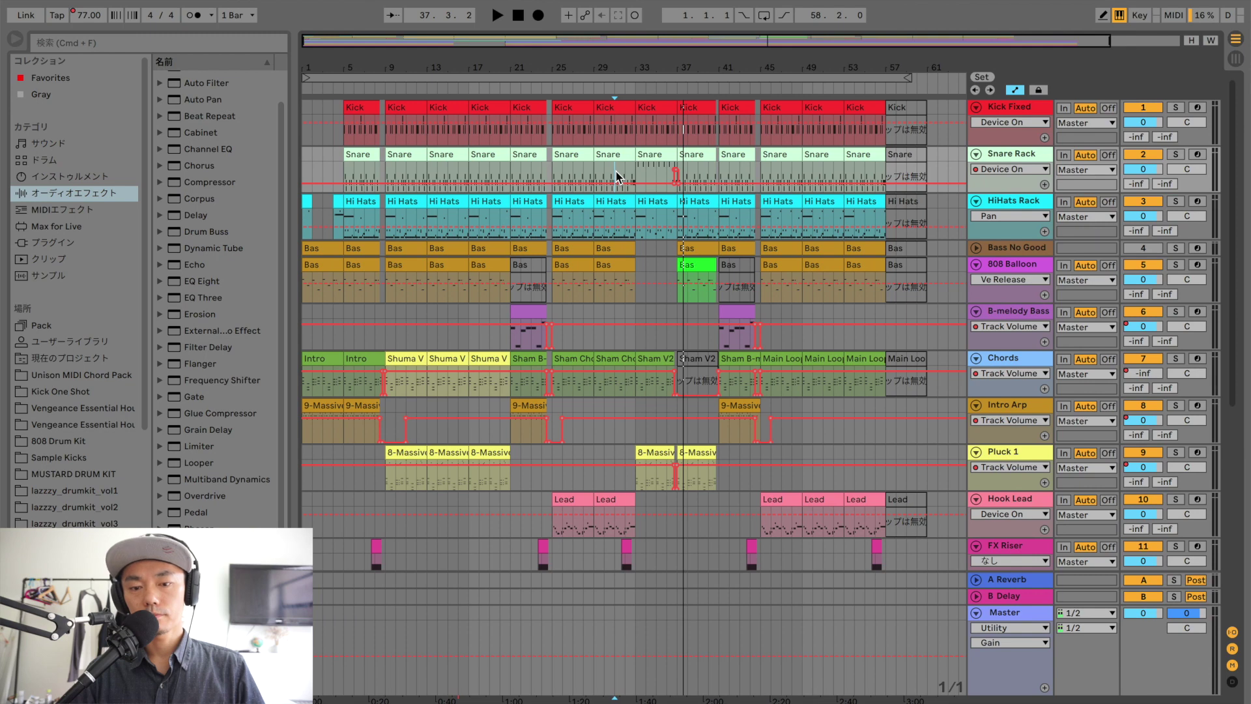
pyautogui.press('space')
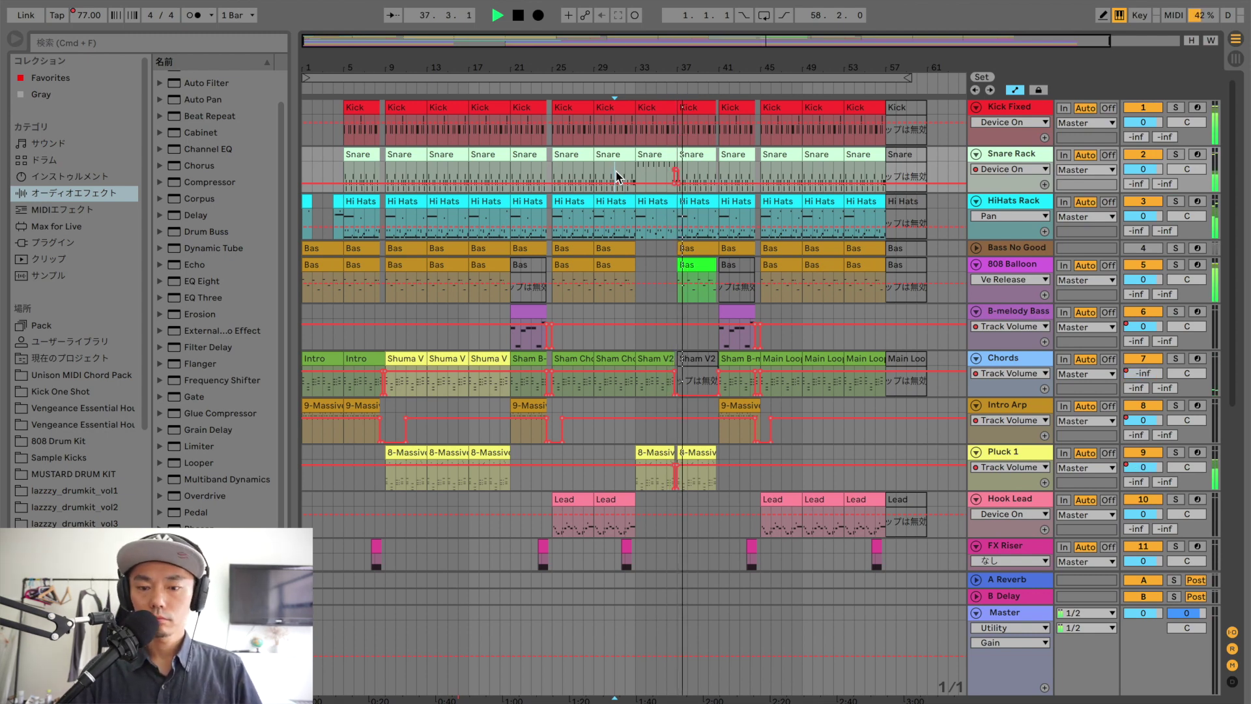
pyautogui.press('space')
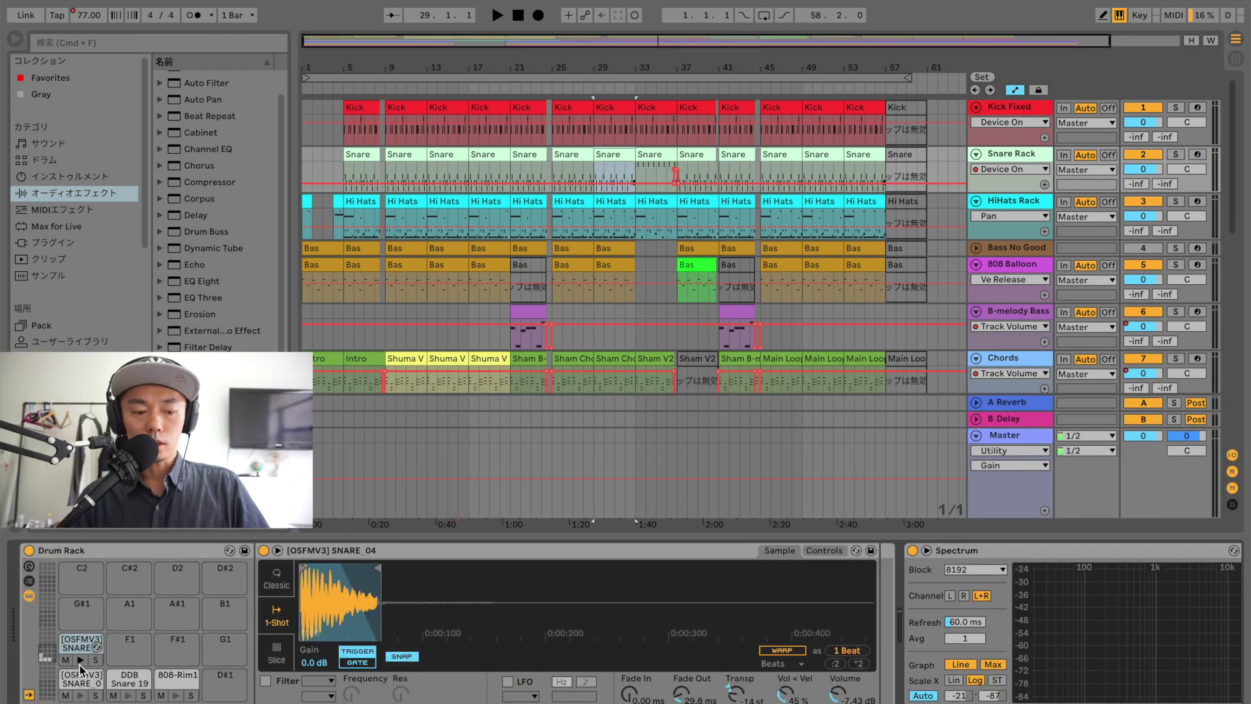
# Step: Audition and compare the two OSFMV3 snare samples on the Snare Rack's E1 and C1 pads
pyautogui.click(80, 660)
pyautogui.click(80, 696)
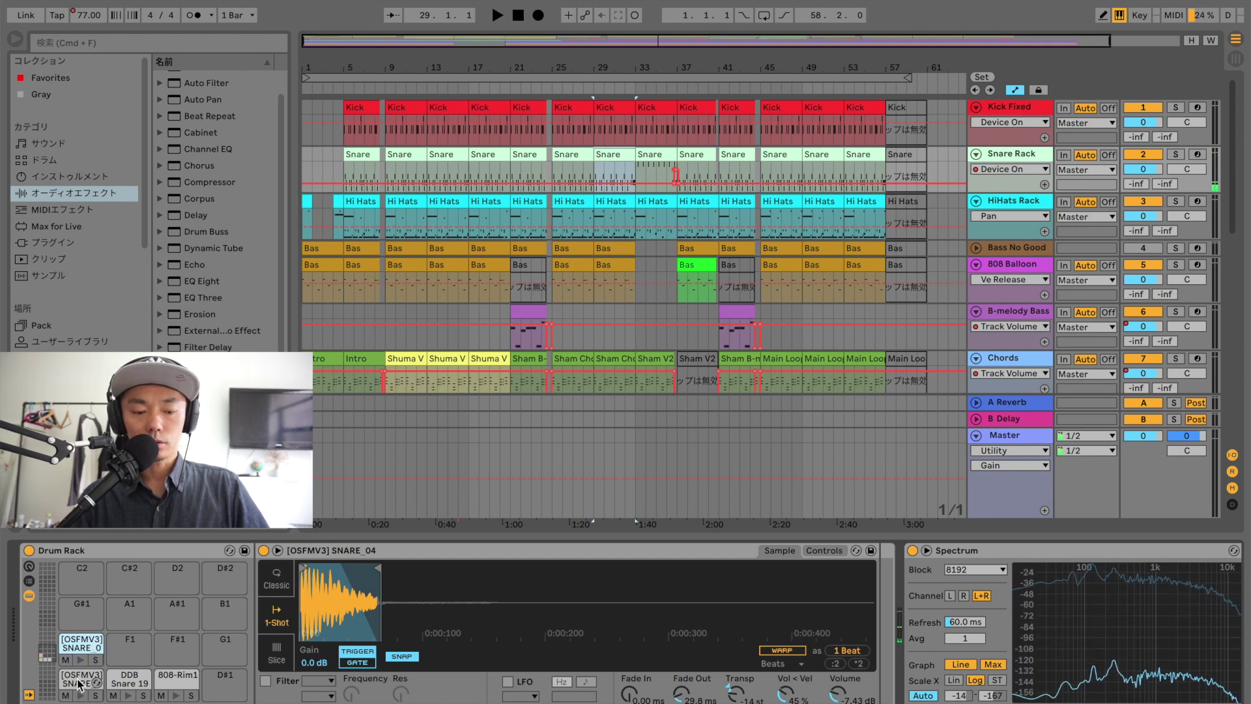
pyautogui.click(80, 646)
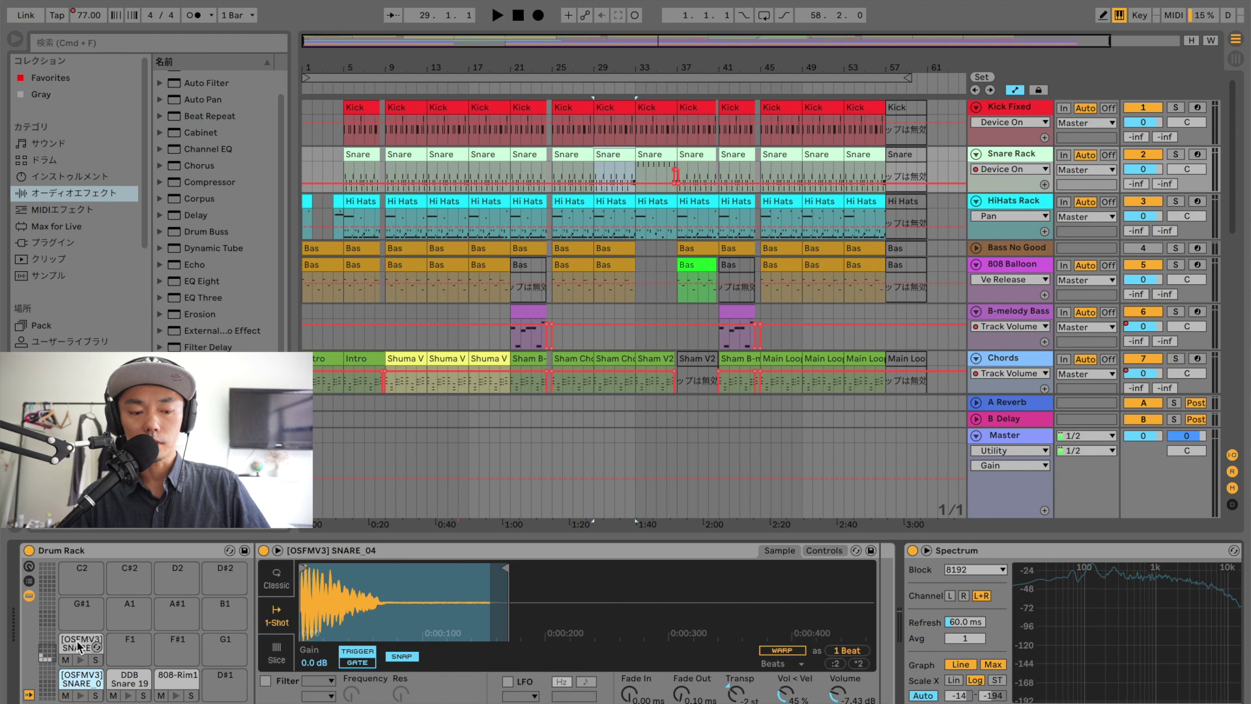
pyautogui.click(79, 646)
pyautogui.click(81, 682)
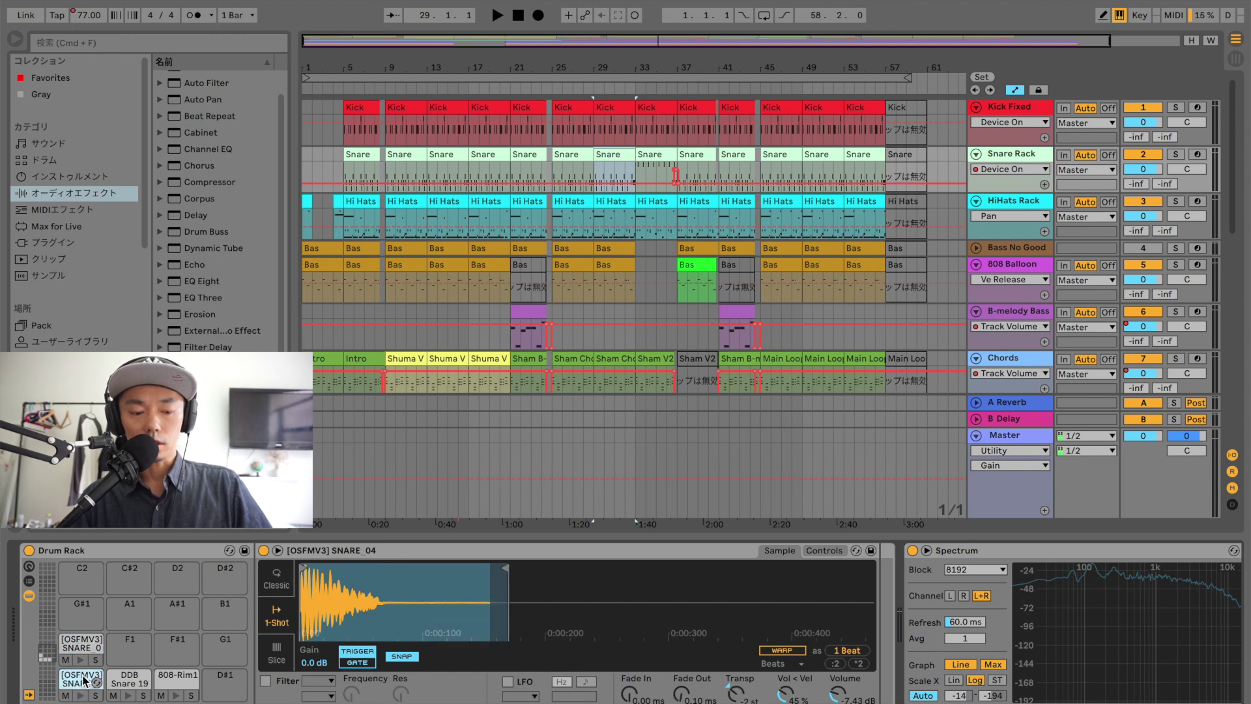
pyautogui.click(79, 647)
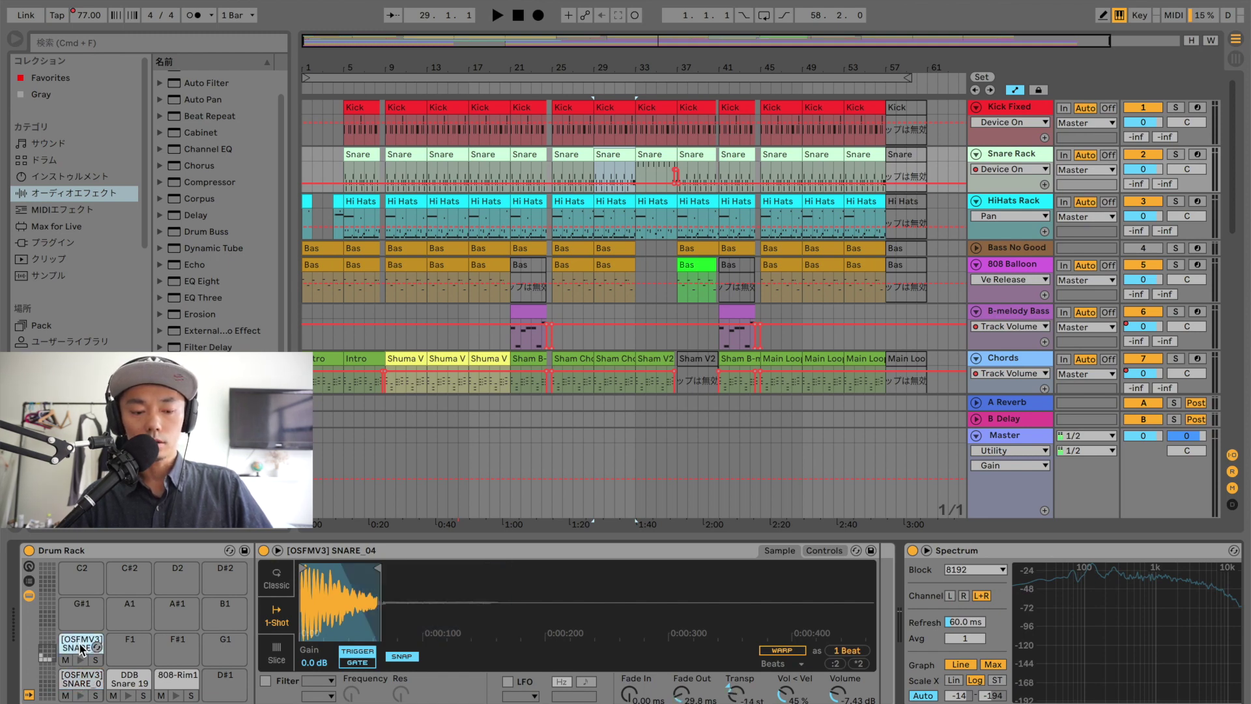
pyautogui.click(80, 682)
# Step: Compare the transposition settings of the C1 and E1 snare pads and audition each one again
pyautogui.click(734, 700)
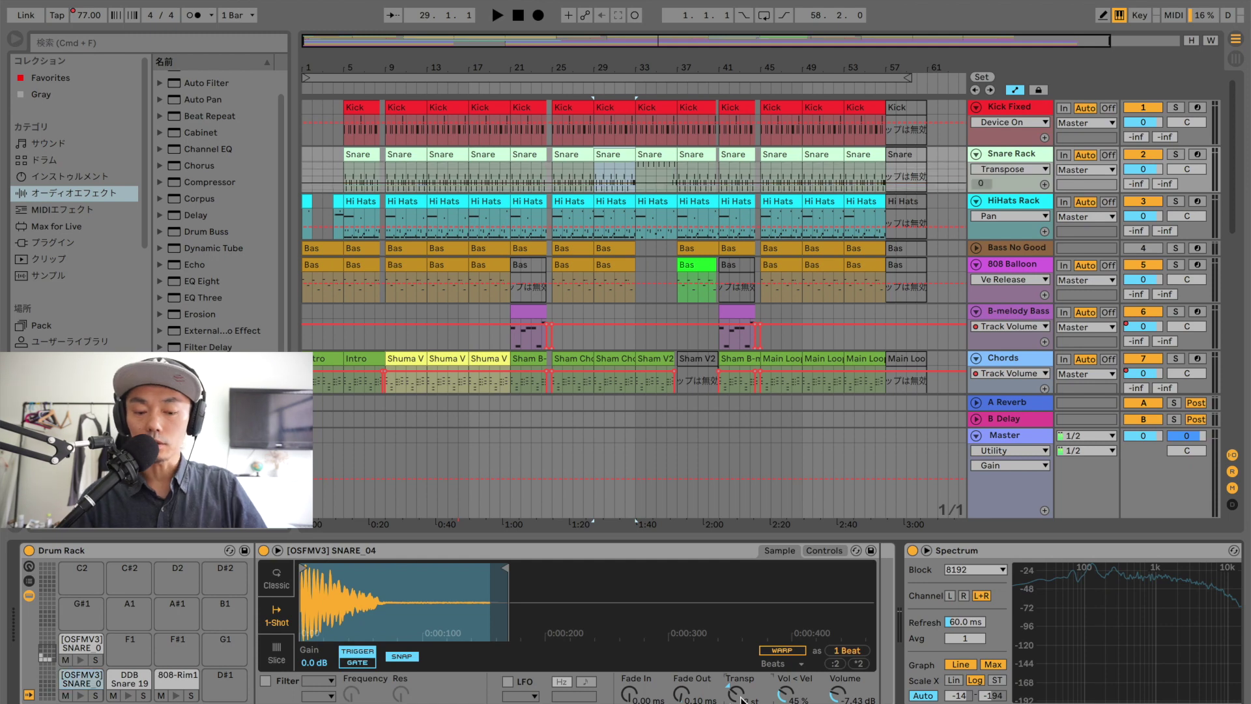
pyautogui.click(80, 695)
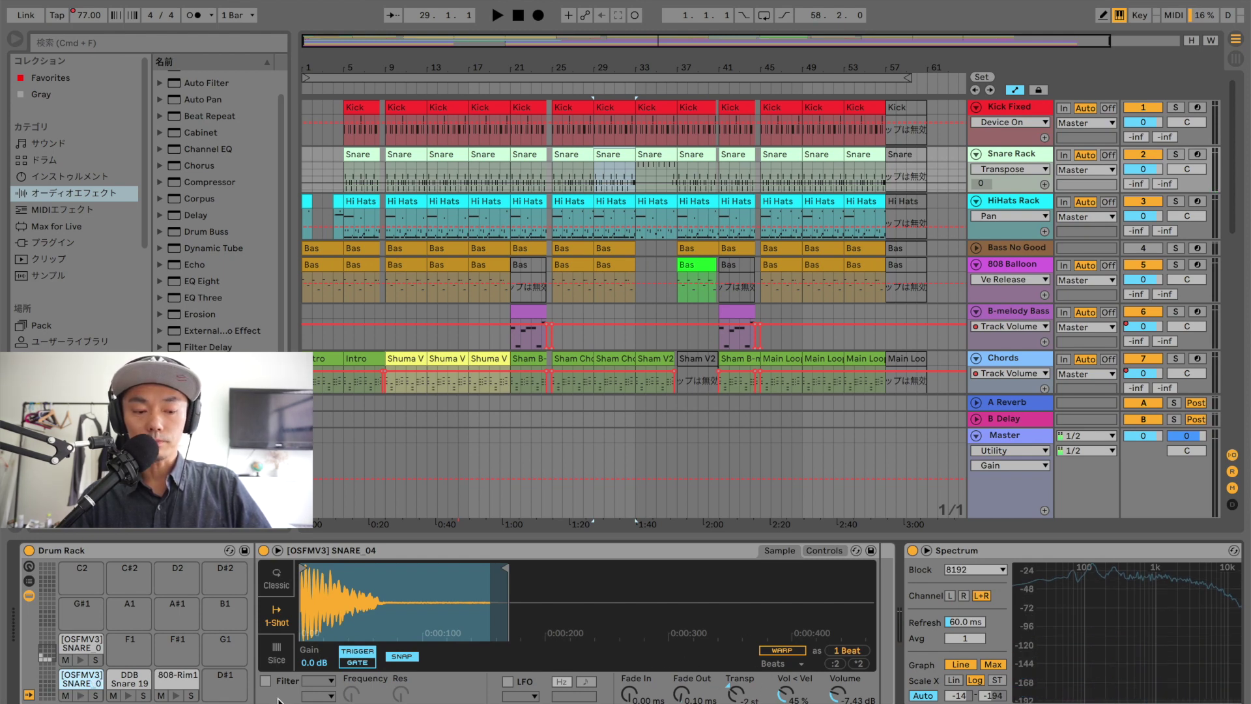
pyautogui.click(77, 649)
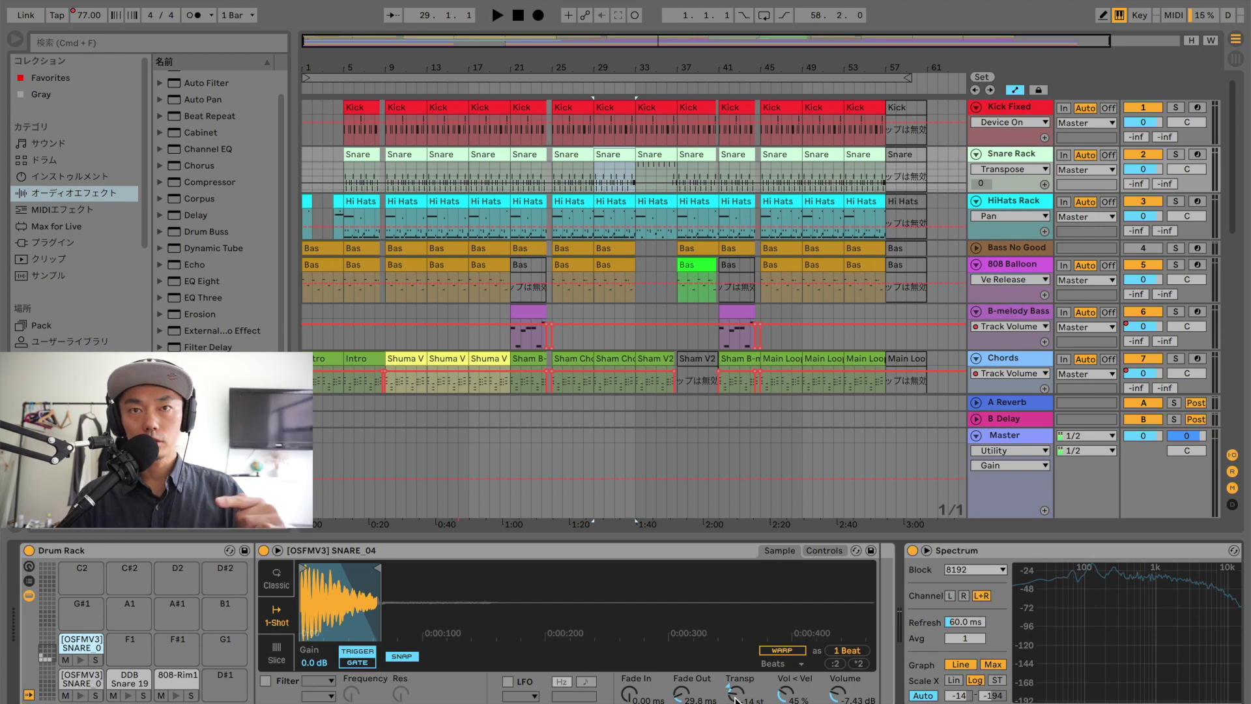
pyautogui.click(80, 660)
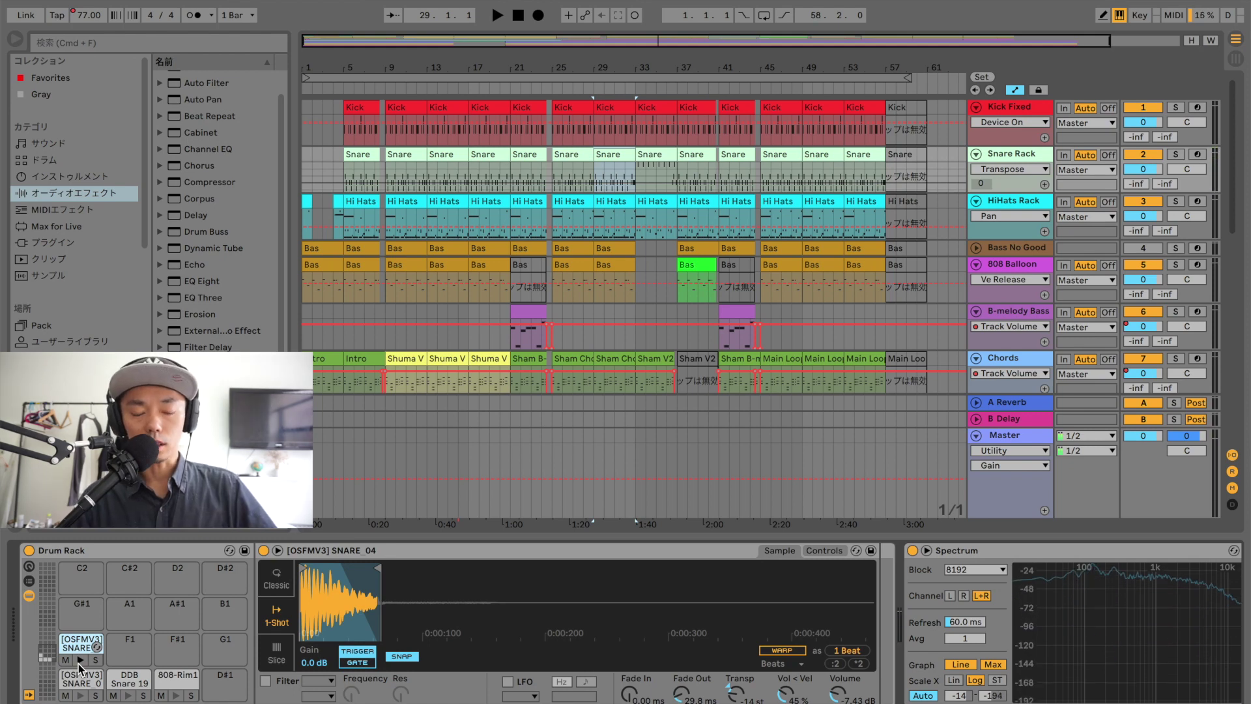
# Step: Play the section from the Snare clip at bar 33, stop it and view the tracks from 808 Balloon to Hook Lead
pyautogui.click(658, 157)
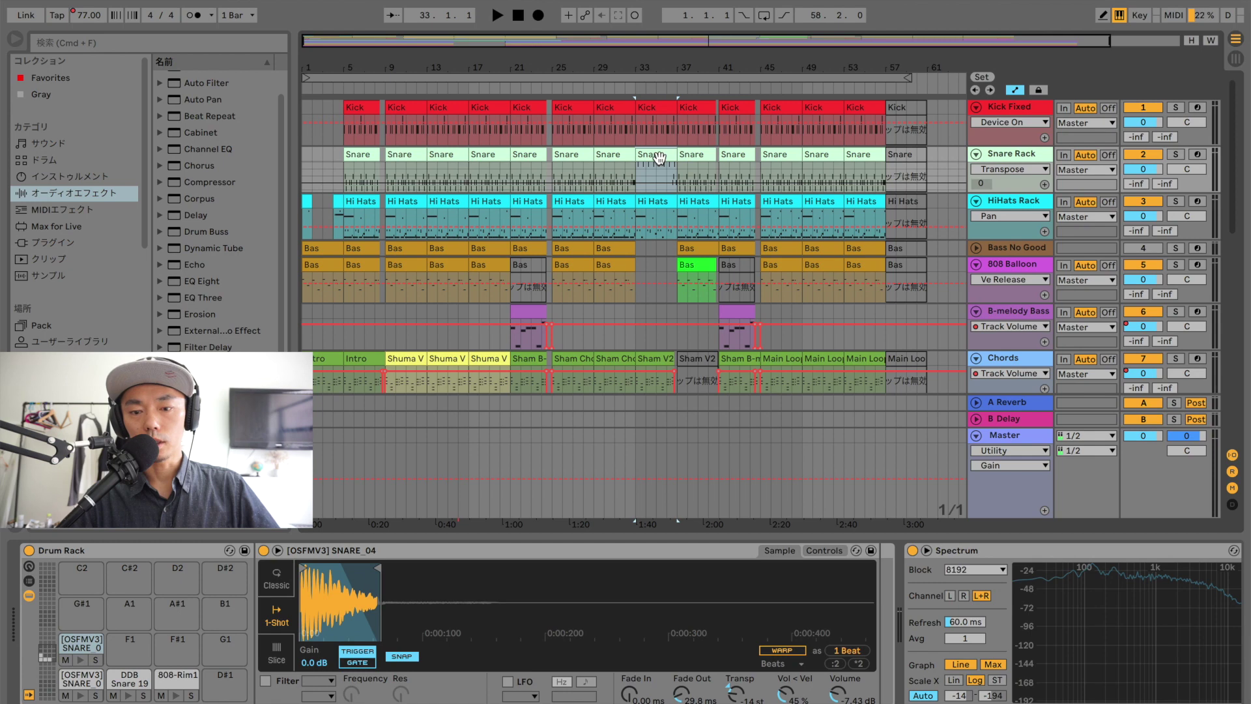
pyautogui.press('space')
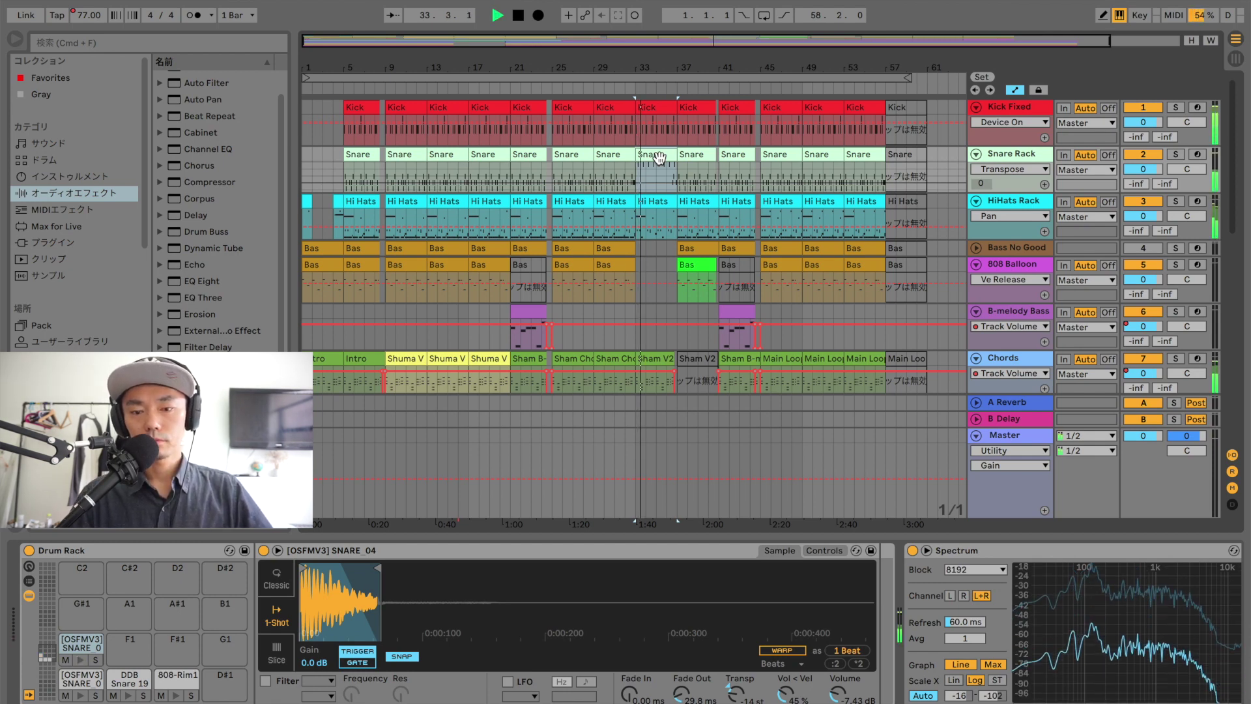
pyautogui.press('space')
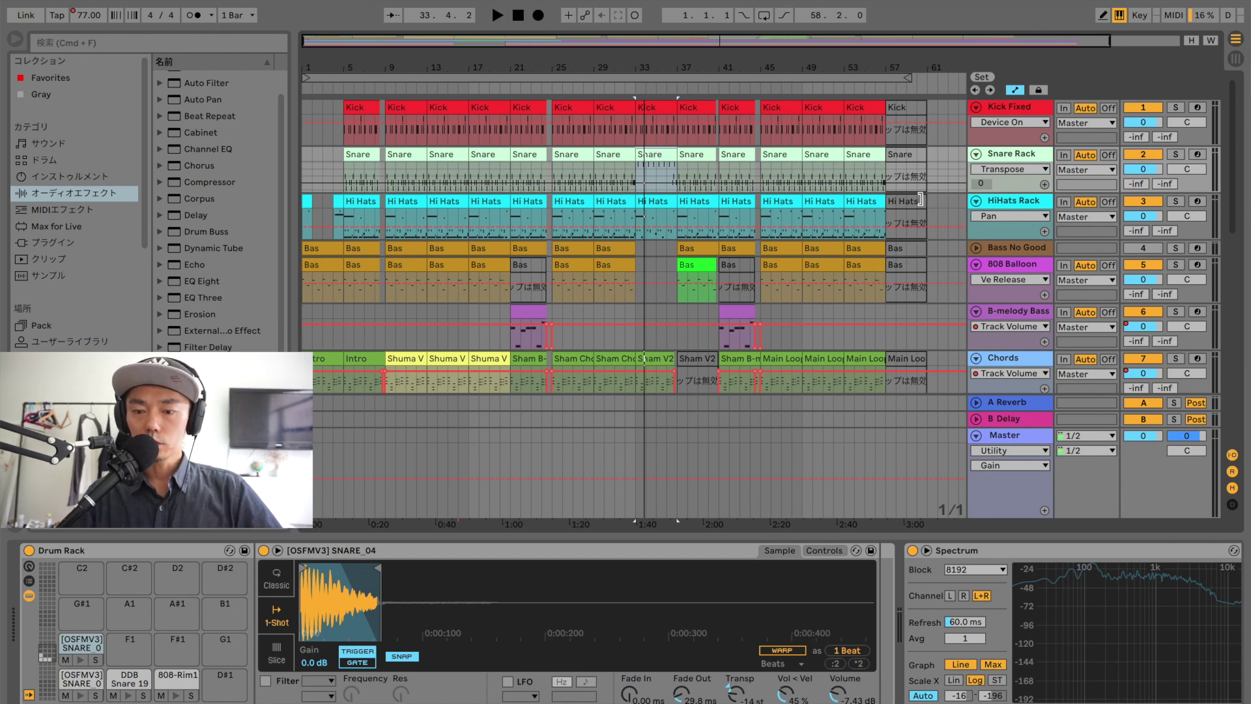
pyautogui.scroll(-5, 876, 237)
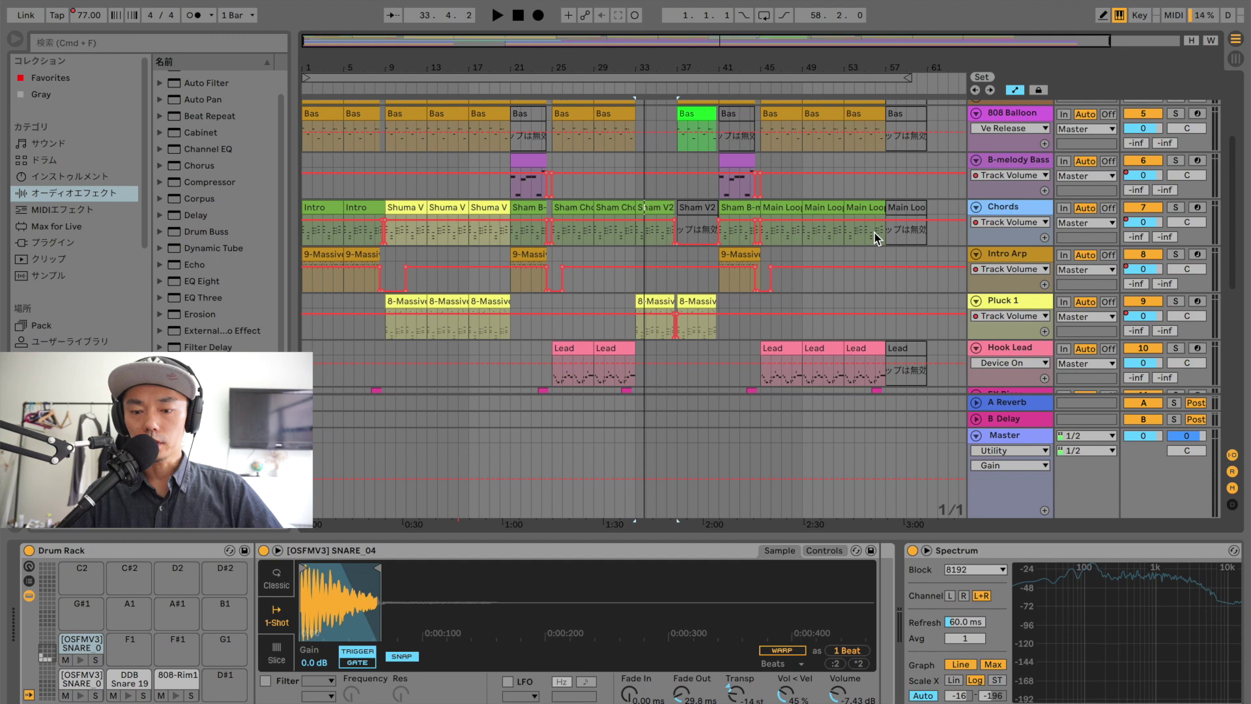
# Step: Play the arrangement from the last Hook Pad clip at bar 53 and stop it in bar 58
pyautogui.scroll(-4, 875, 235)
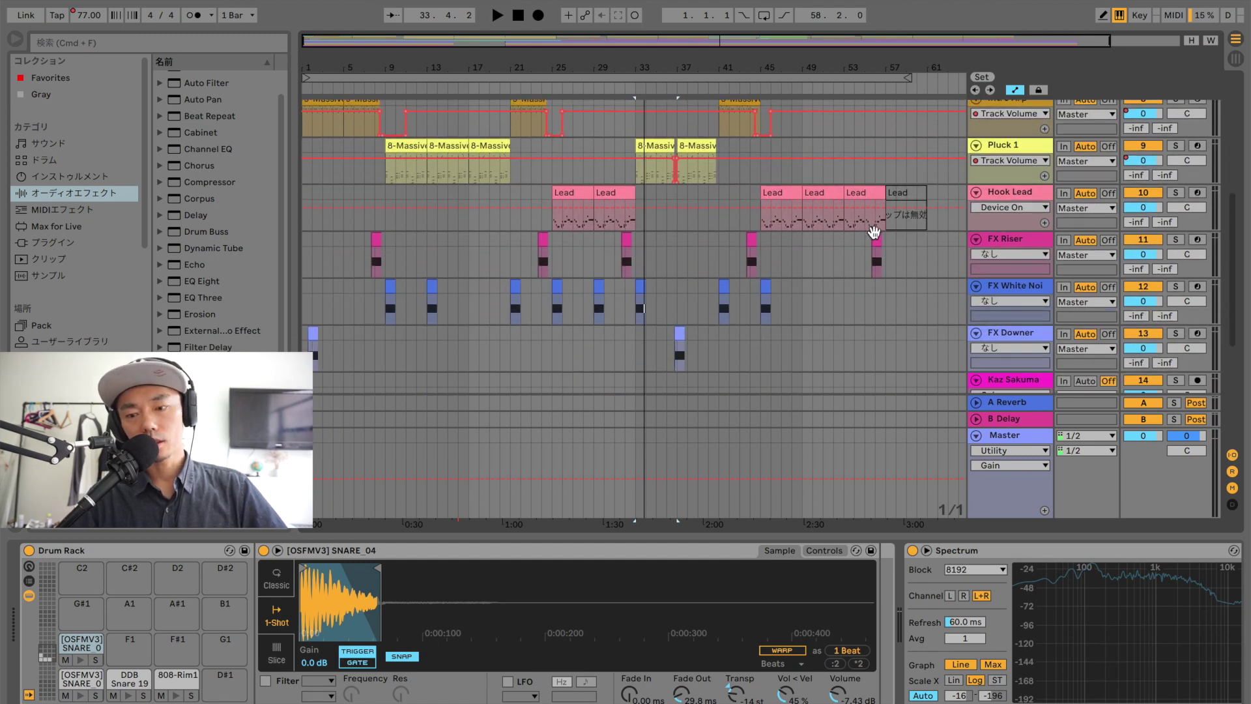
pyautogui.scroll(4, 866, 193)
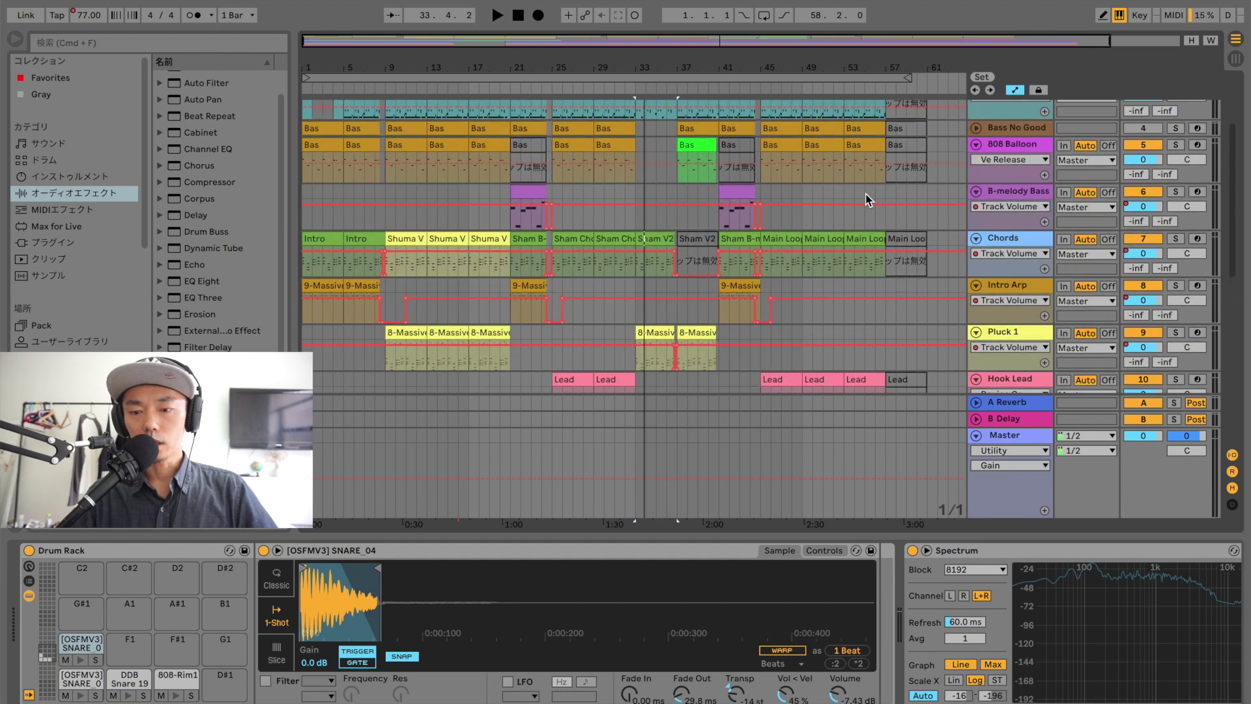
pyautogui.scroll(-8, 868, 199)
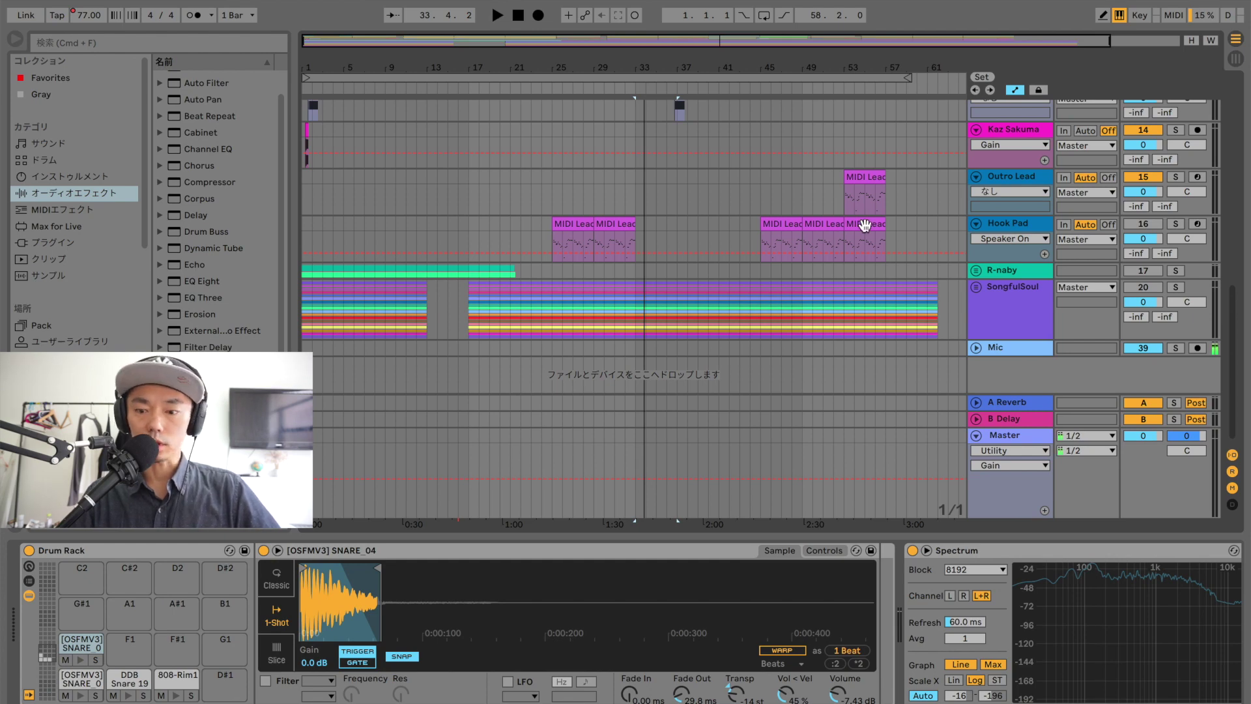
pyautogui.click(864, 225)
pyautogui.press('space')
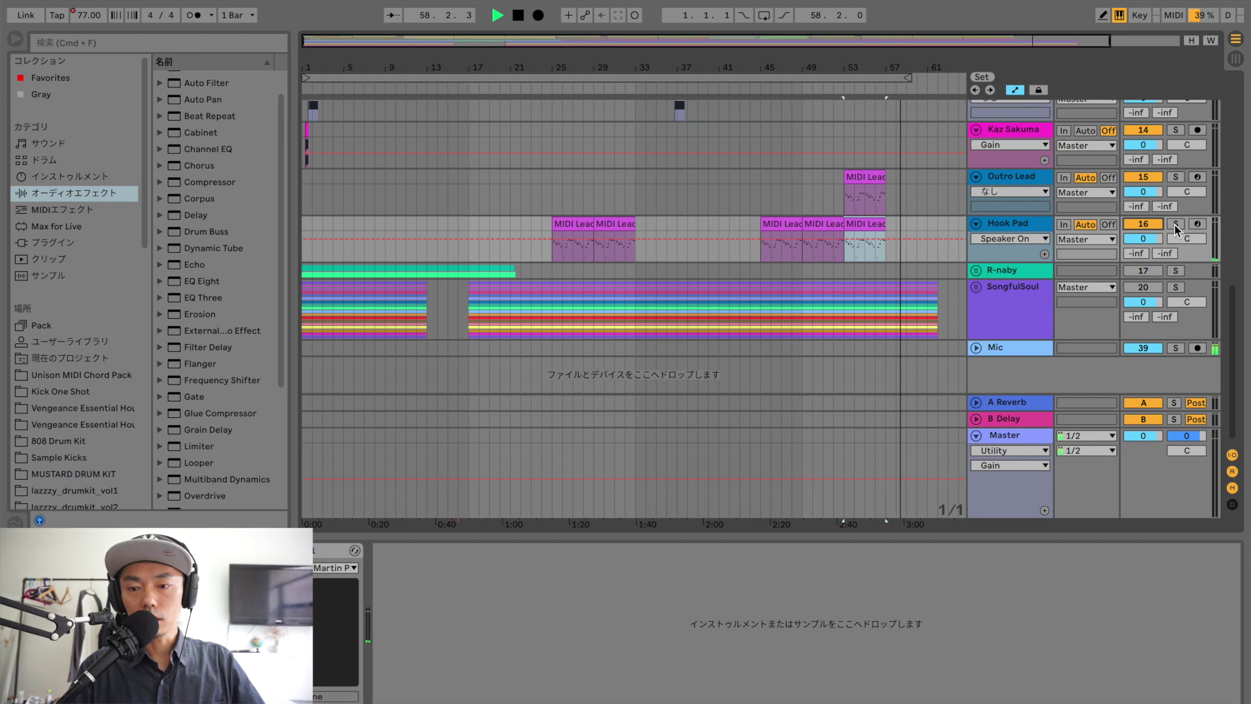
pyautogui.press('space')
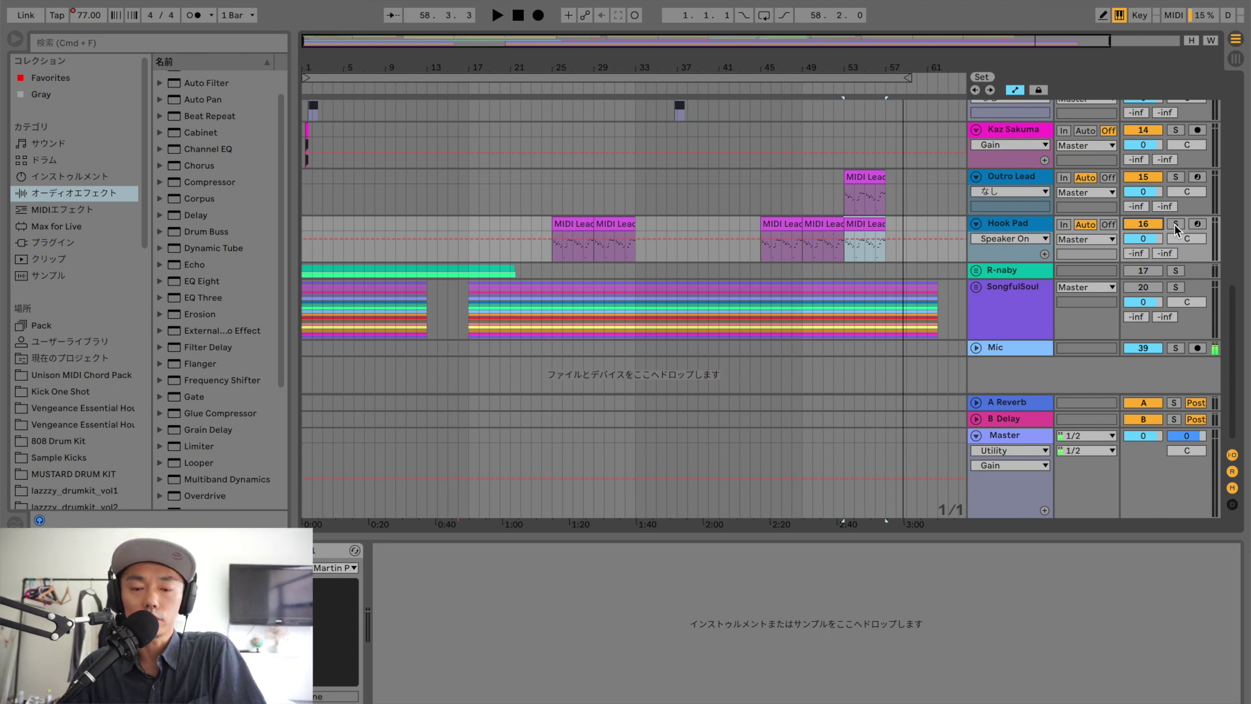
pyautogui.scroll(10, 1012, 110)
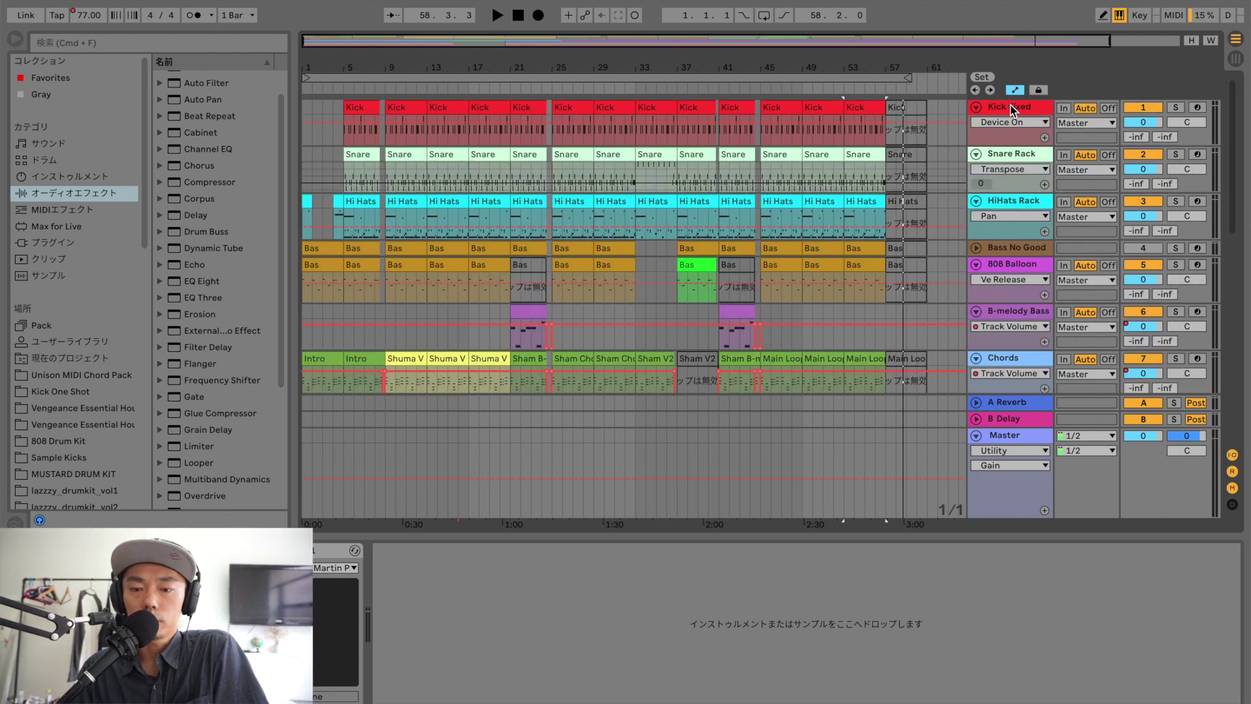
pyautogui.scroll(-1, 1012, 109)
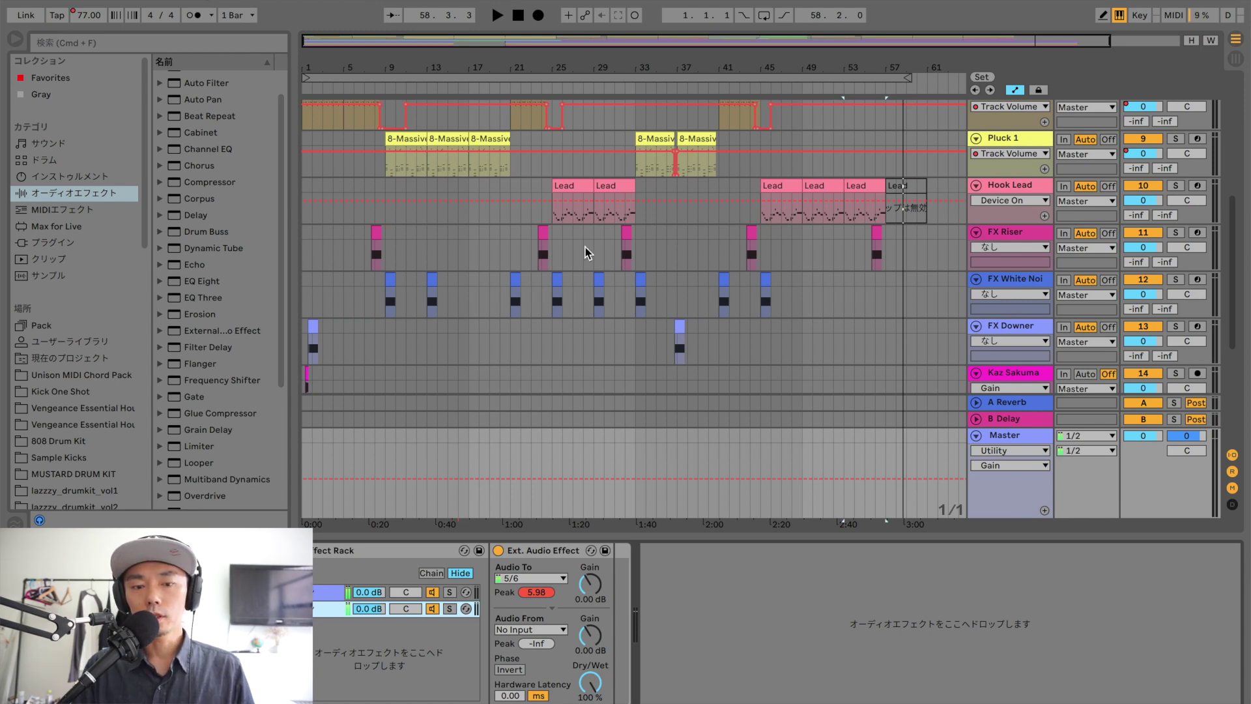
pyautogui.scroll(8, 585, 248)
pyautogui.scroll(2, 587, 249)
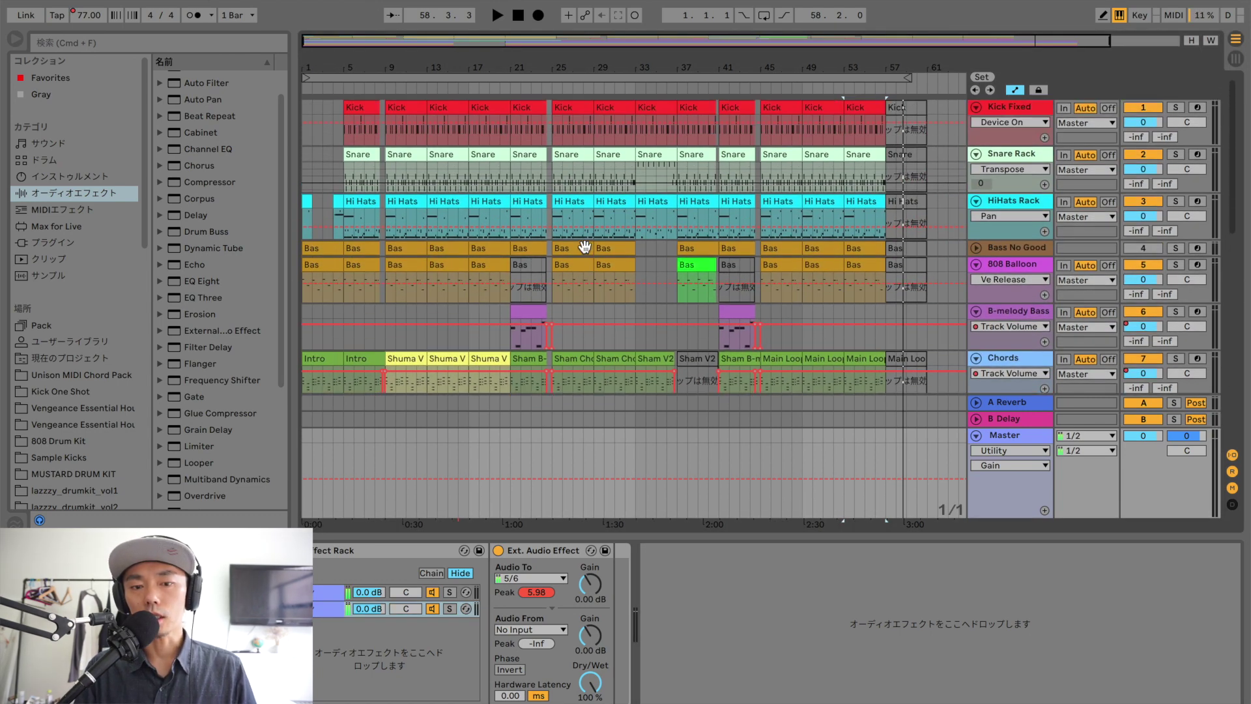